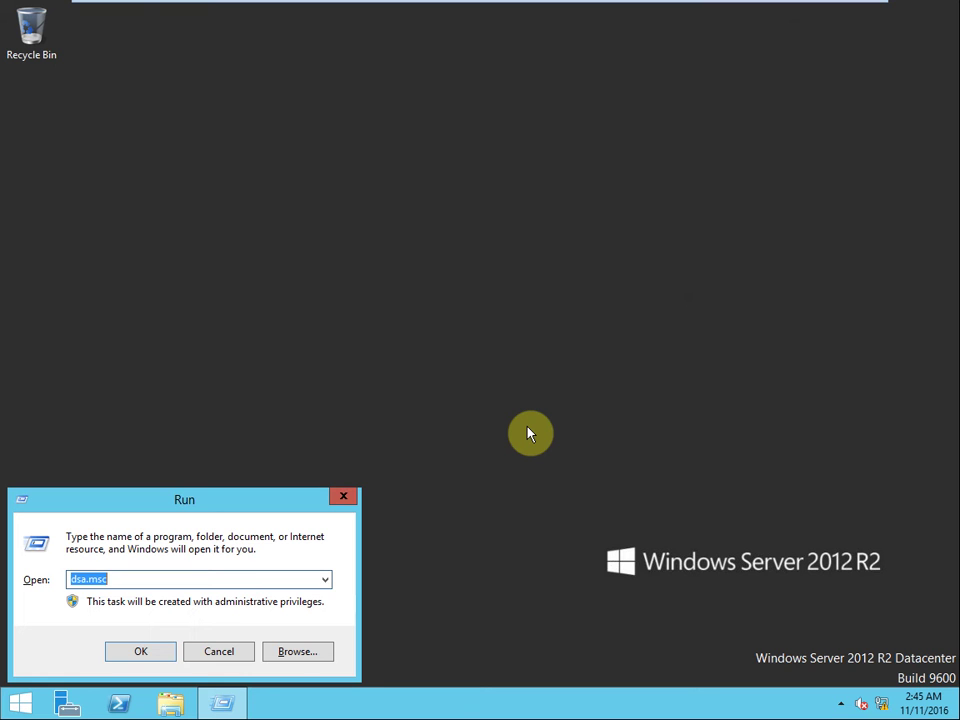
Dismiss the Run box, then run dsa.msc from a fresh Run dialog
click(344, 496)
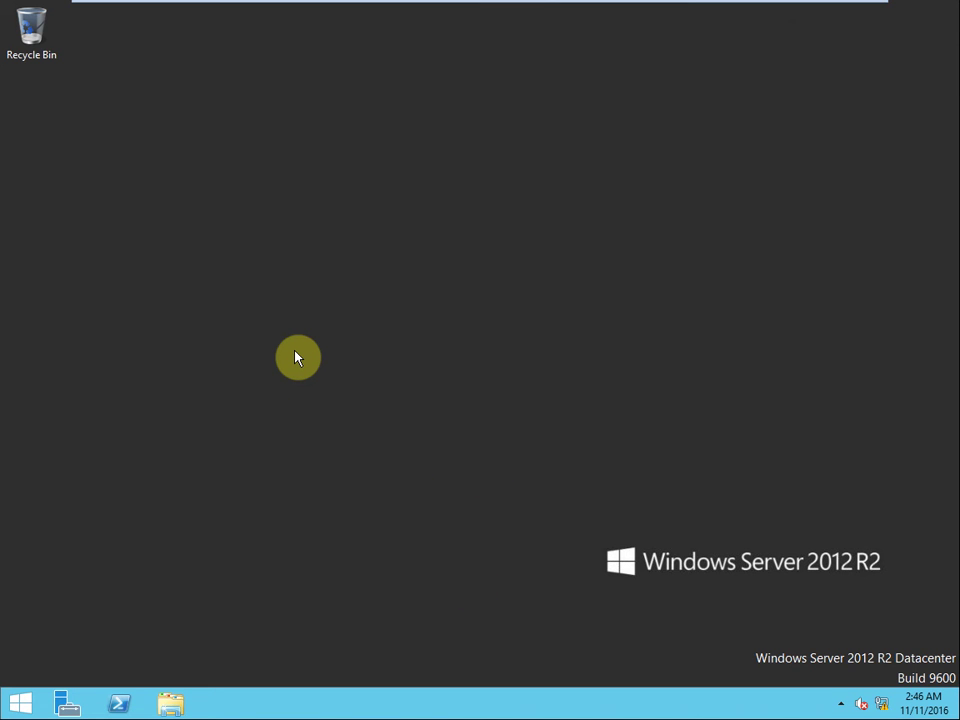
key(super+r)
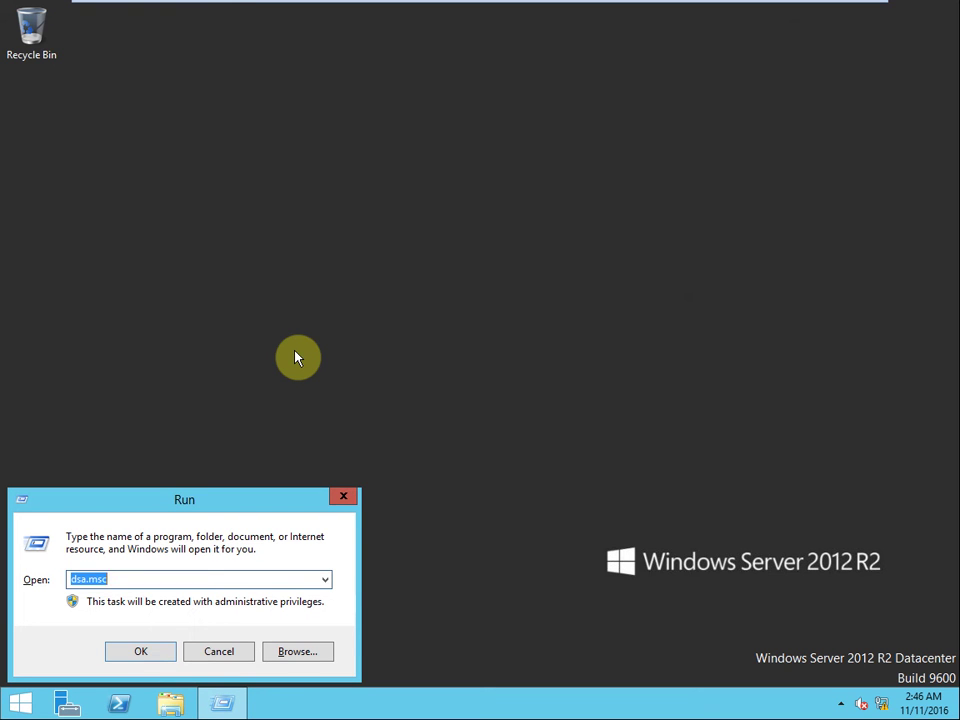
key(Return)
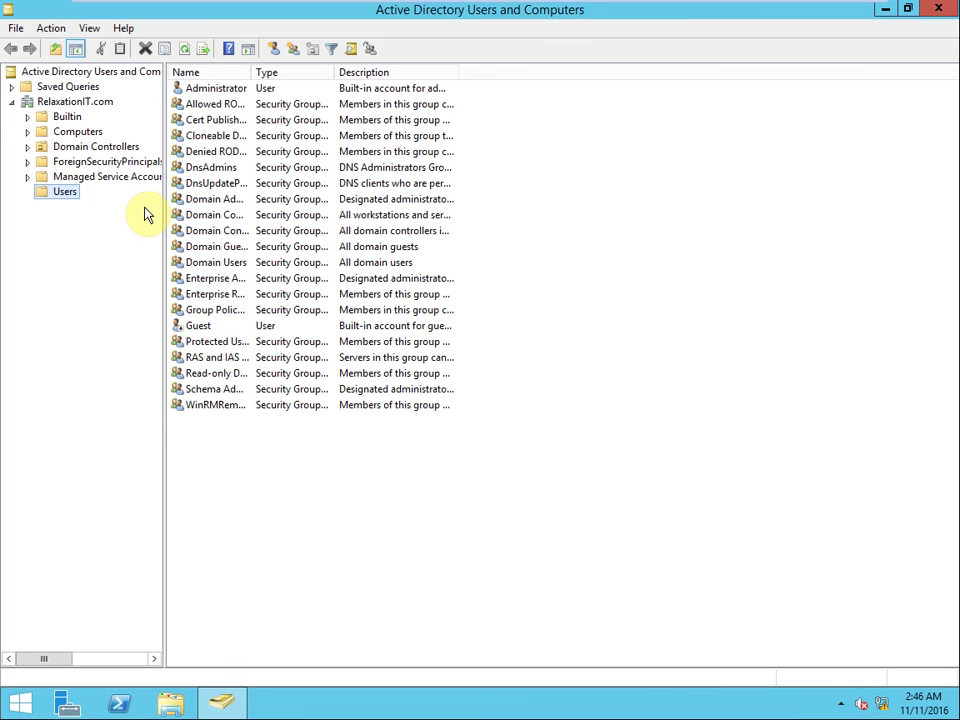
click(64, 102)
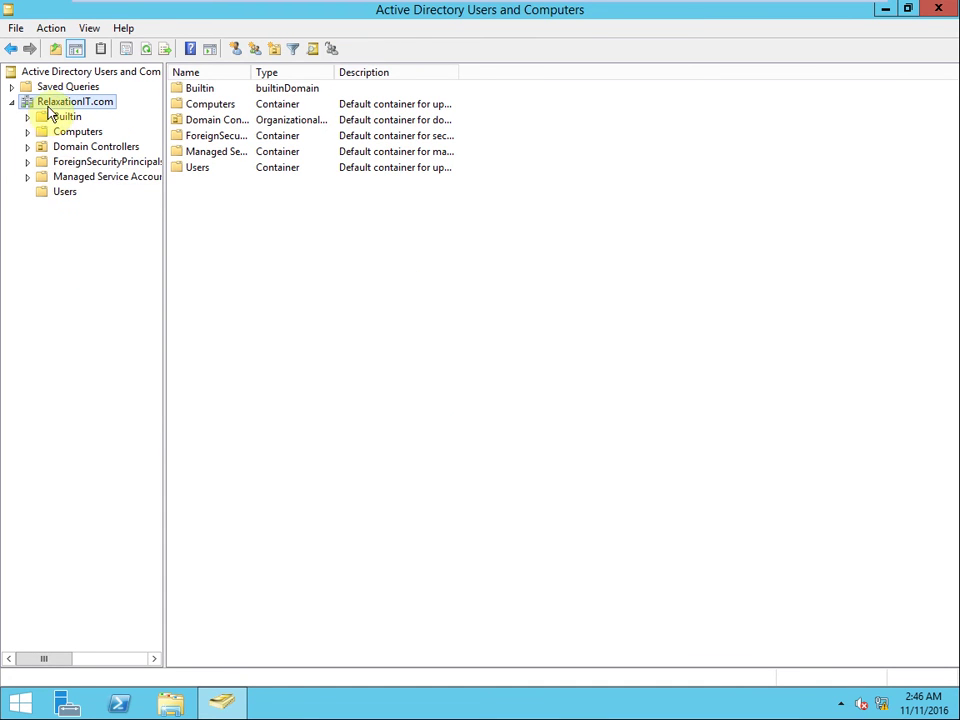
click(113, 103)
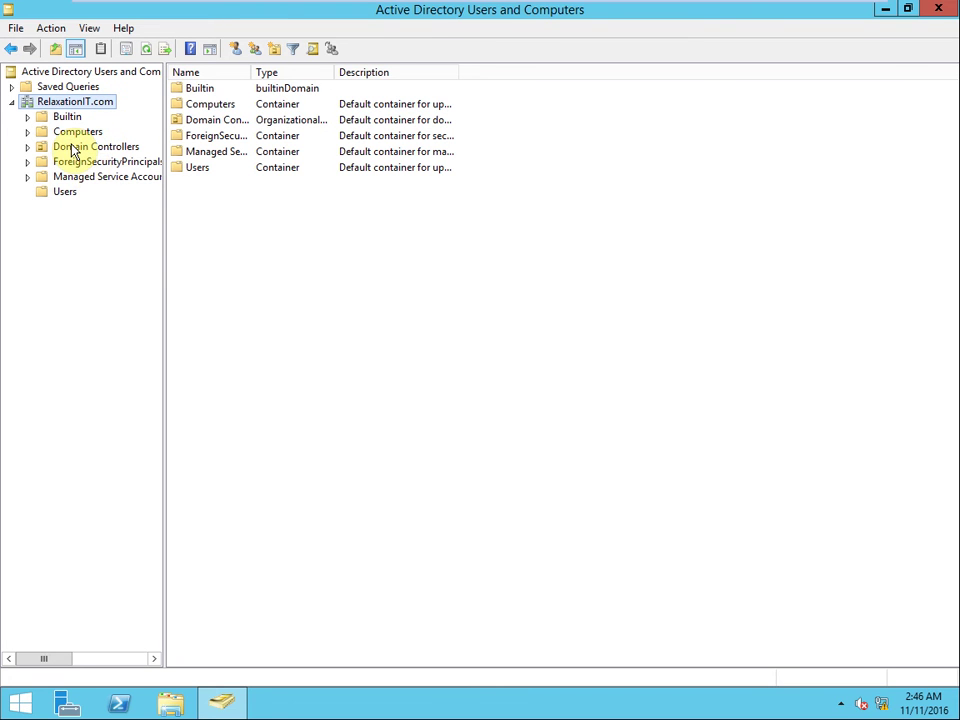
click(72, 147)
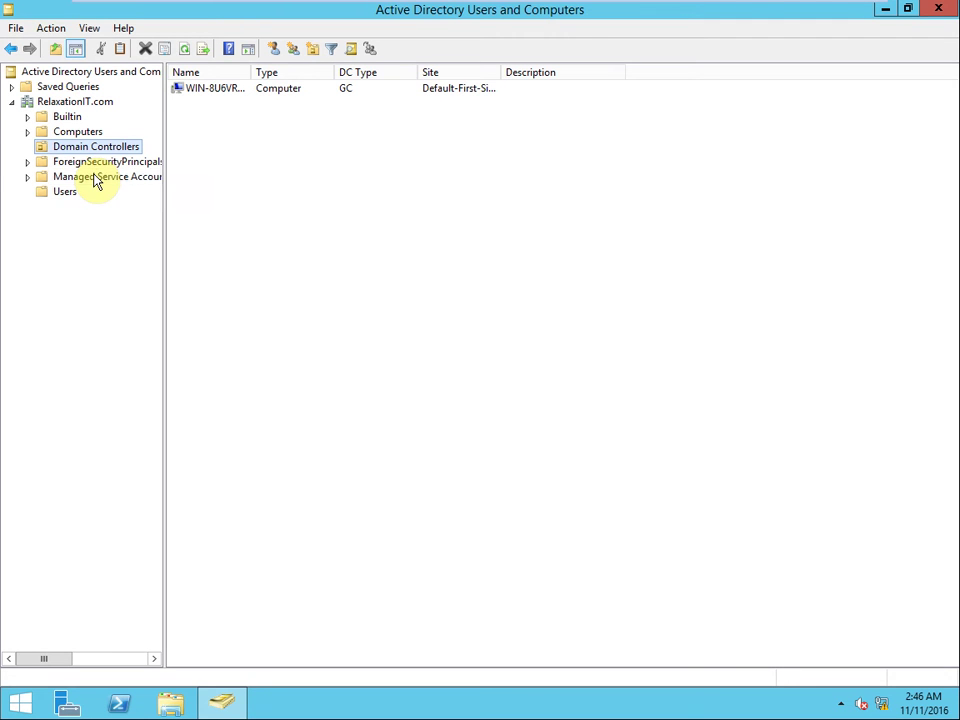
click(196, 96)
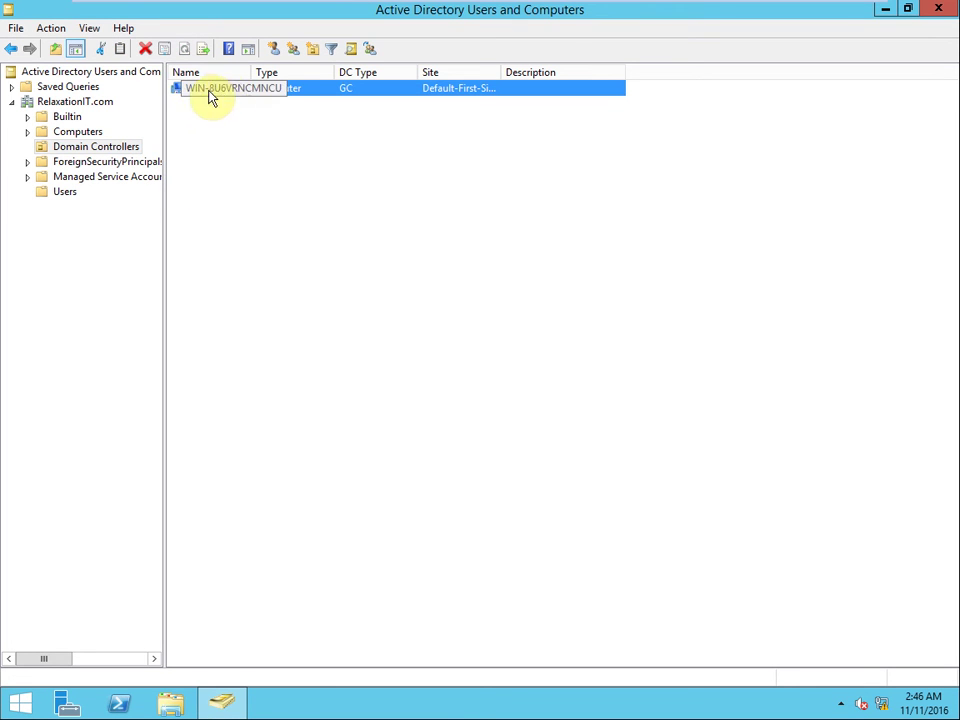
click(94, 148)
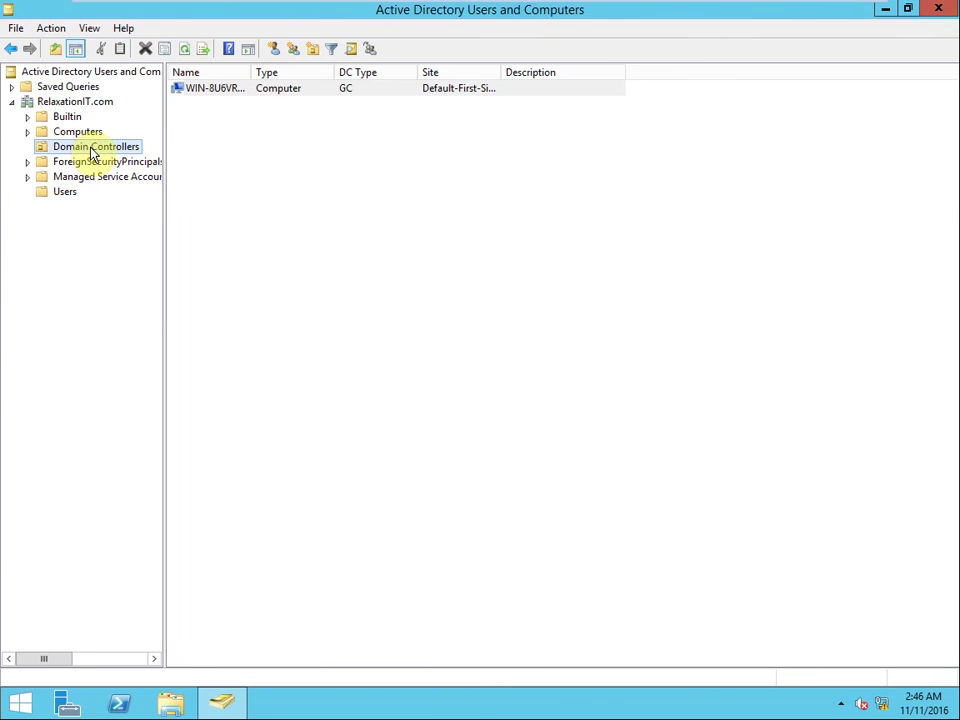
right_click(91, 153)
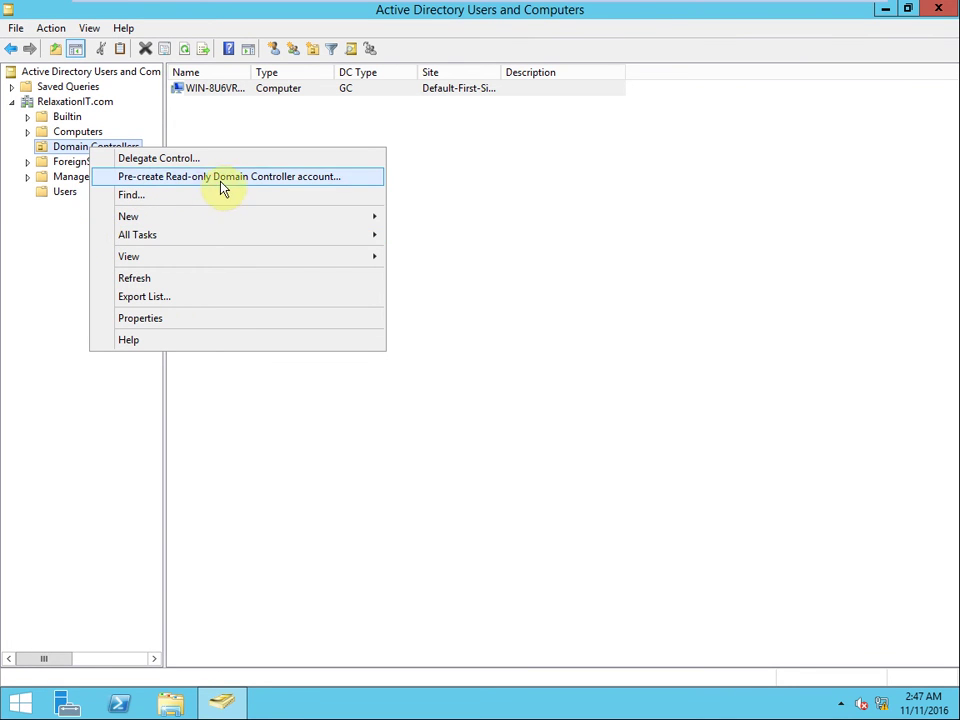
click(64, 214)
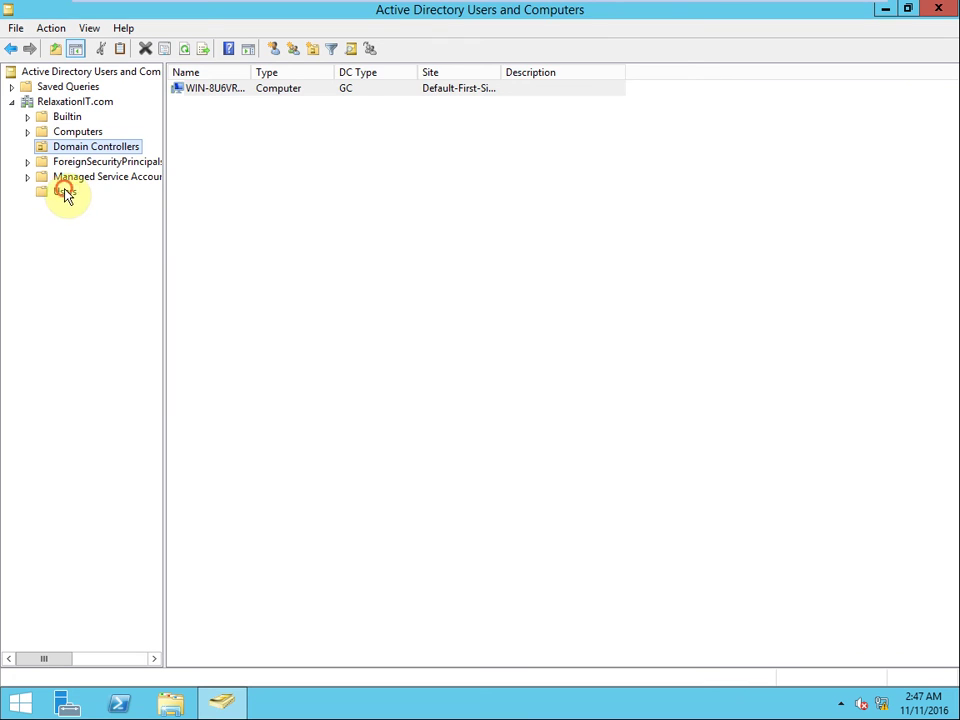
click(65, 193)
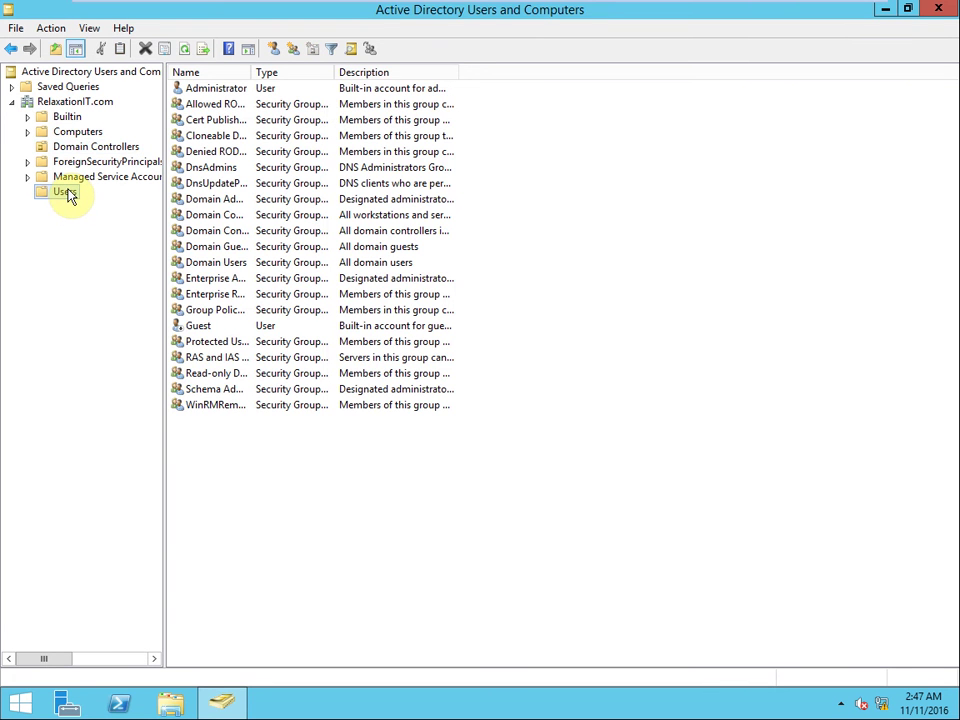
right_click(68, 195)
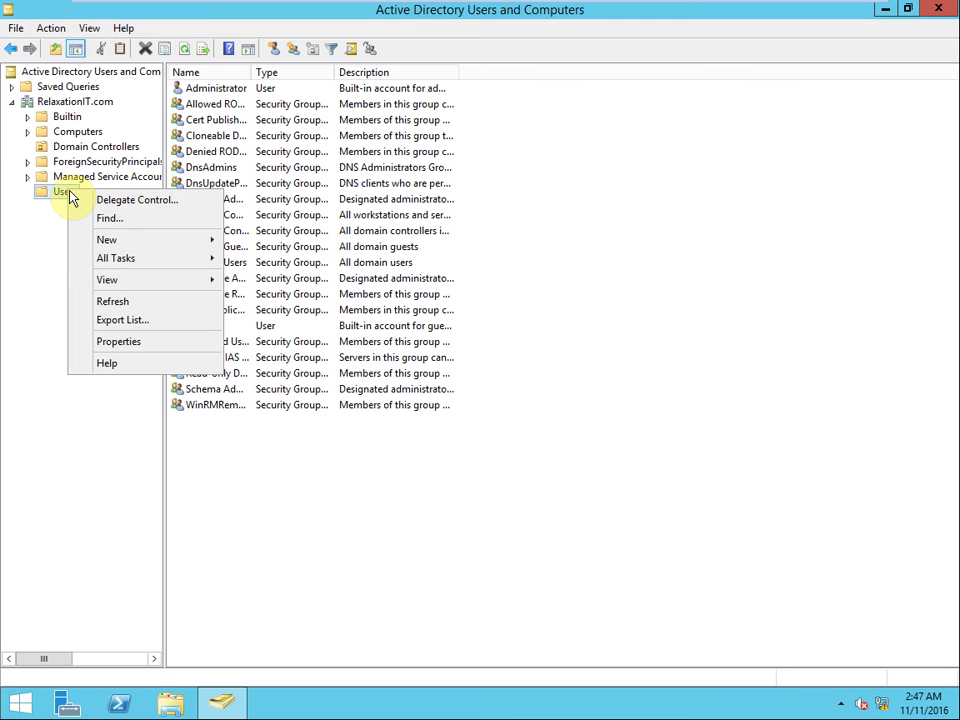
Start a new user in Users, entering s1 in both name fields
mouse_move(107, 240)
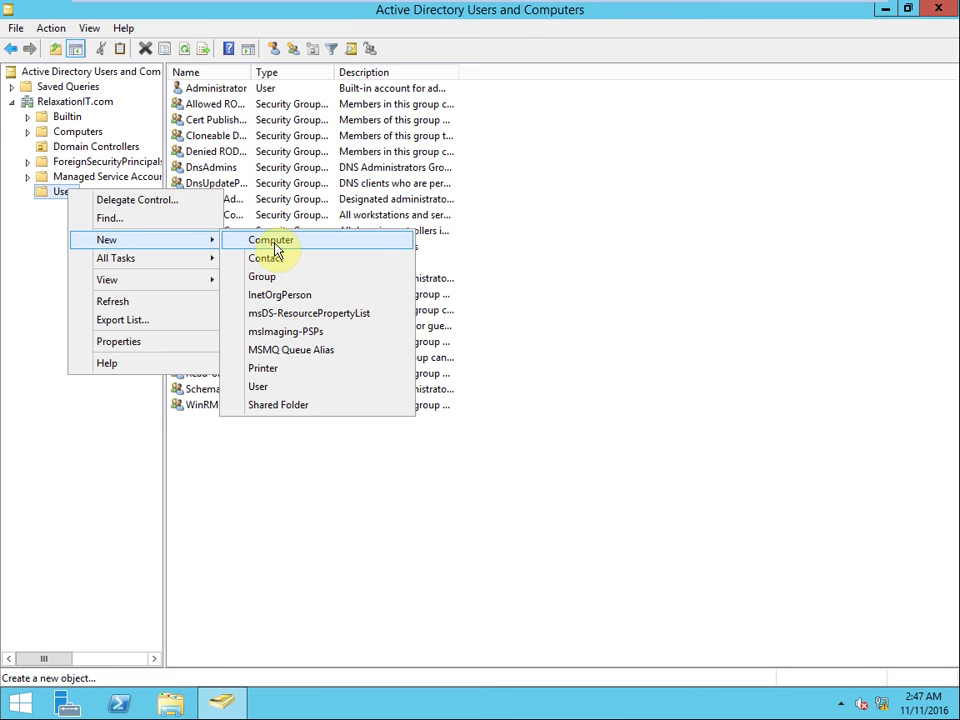
click(277, 398)
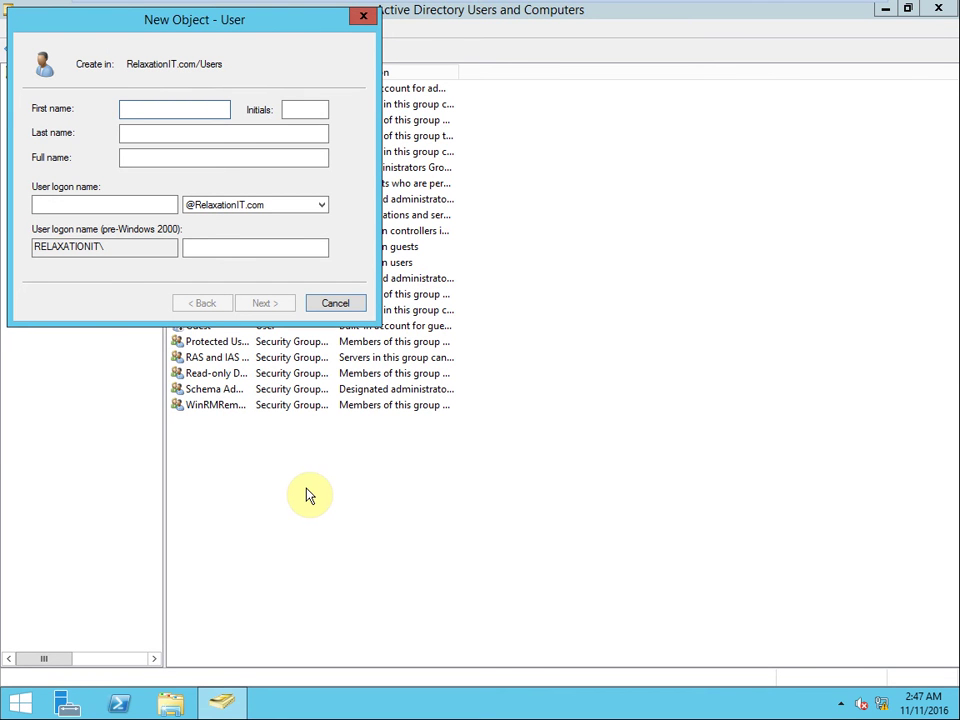
text(s1)
key(Tab)
key(Tab)
key(Tab)
key(Tab)
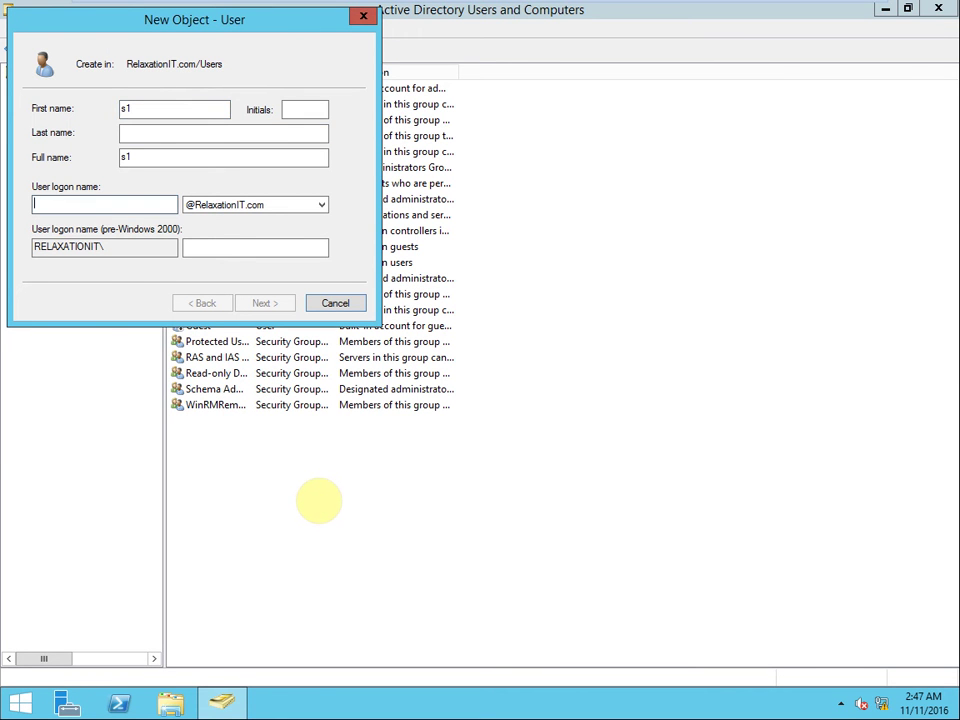
text(s1)
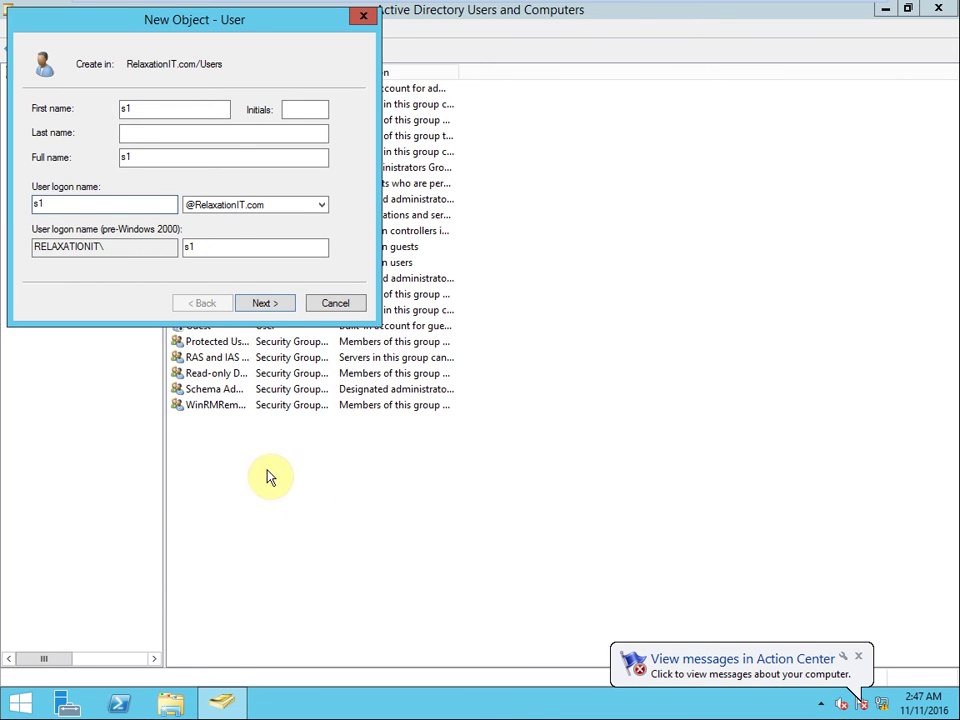
Give s1 a never-expiring password with no forced change, finish, and show Domain Controllers
click(288, 303)
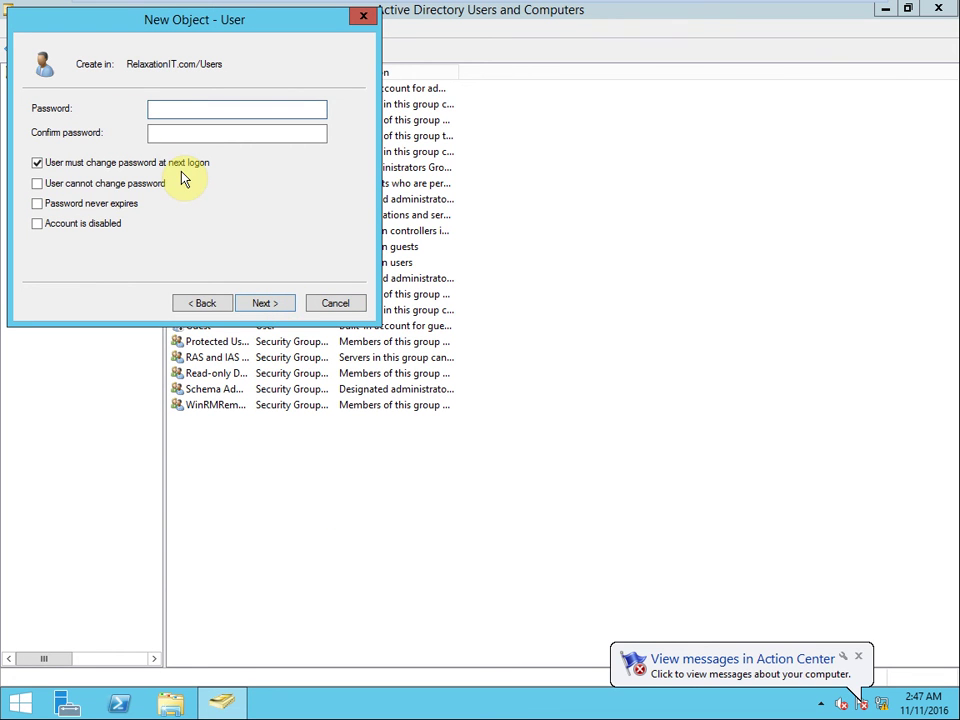
text(*******)
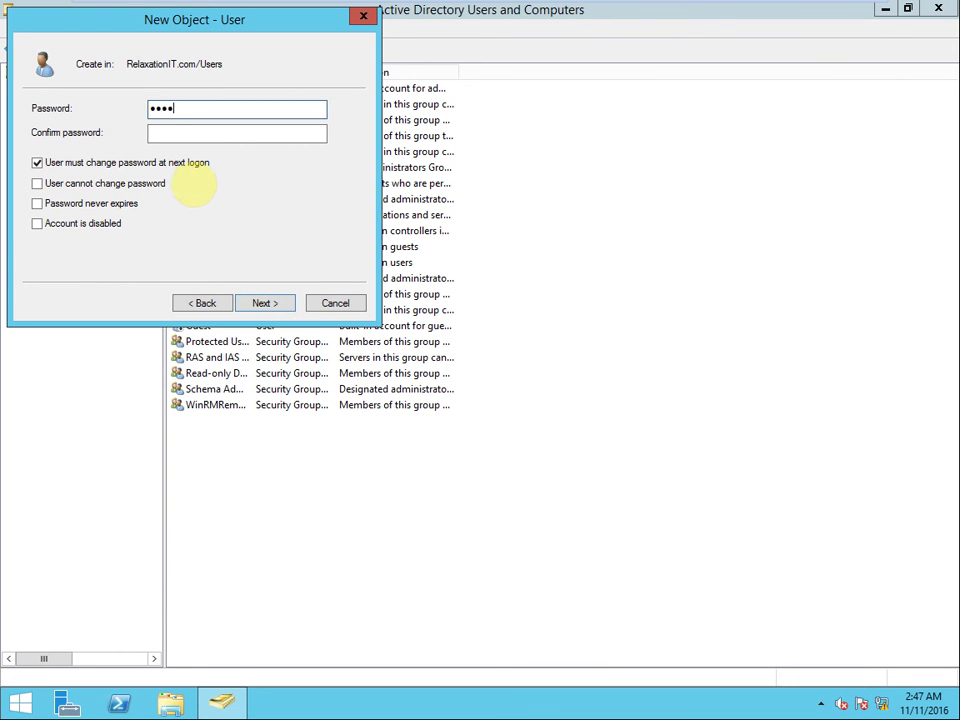
key(Tab)
text(***)
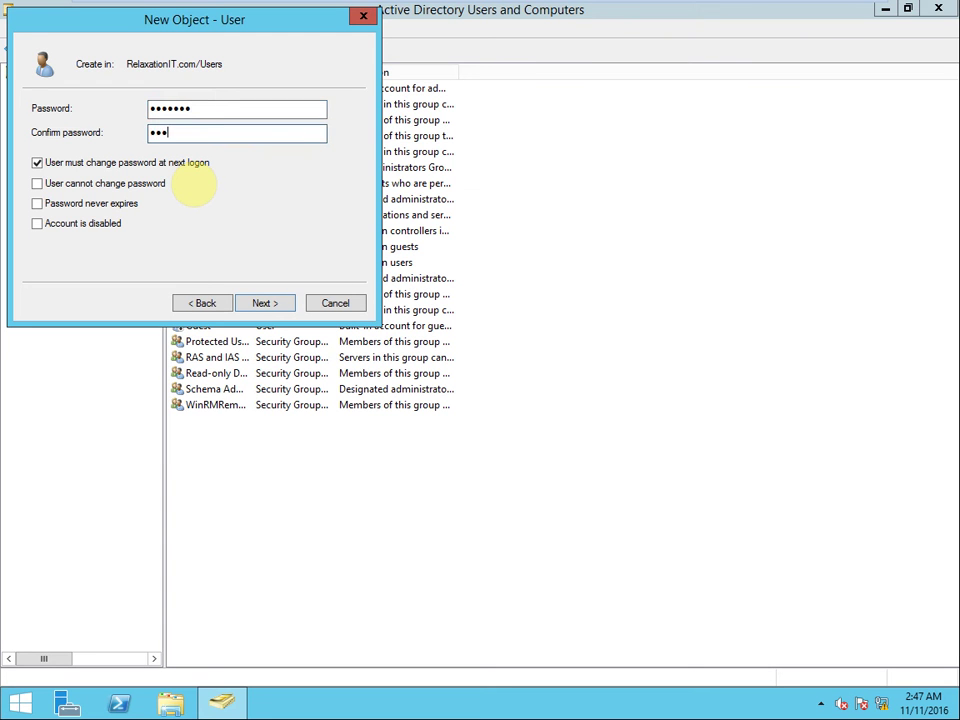
text(****)
click(40, 162)
click(50, 205)
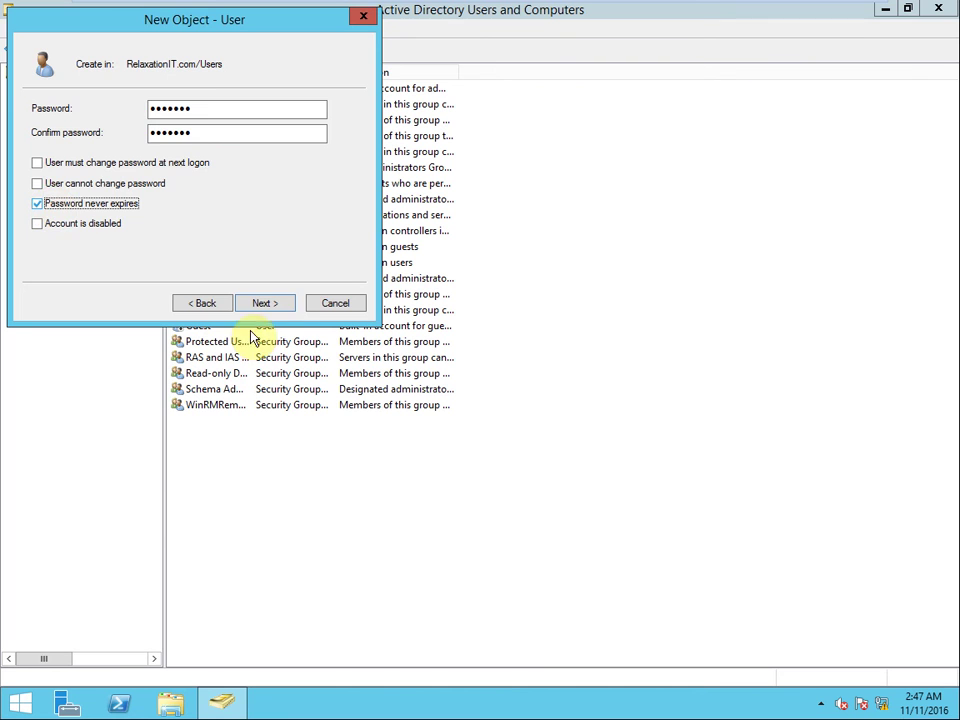
click(272, 304)
click(279, 305)
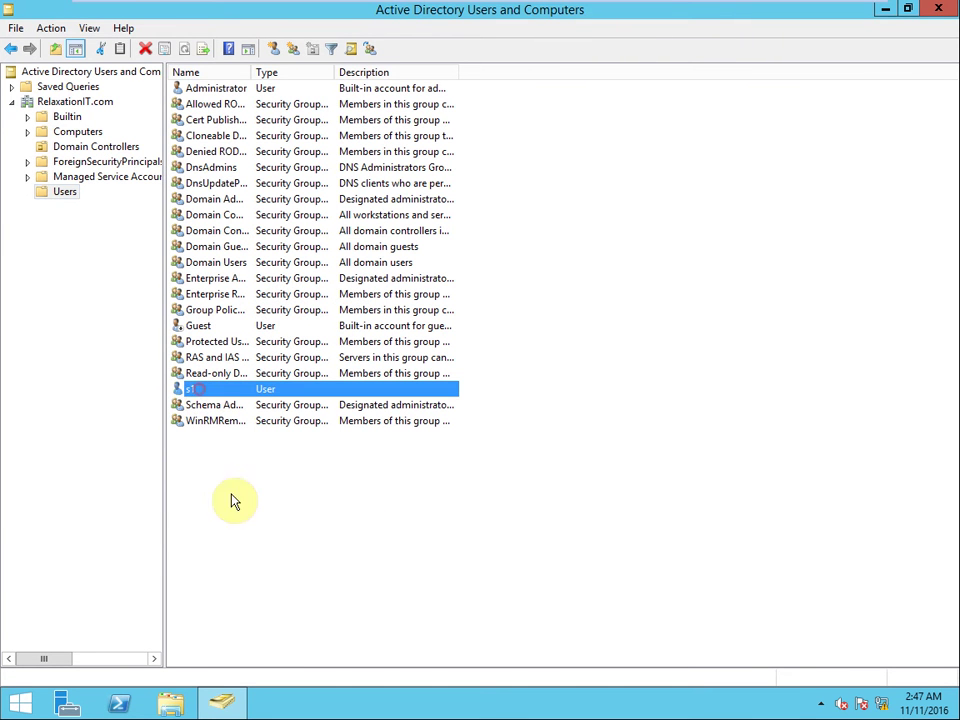
click(68, 150)
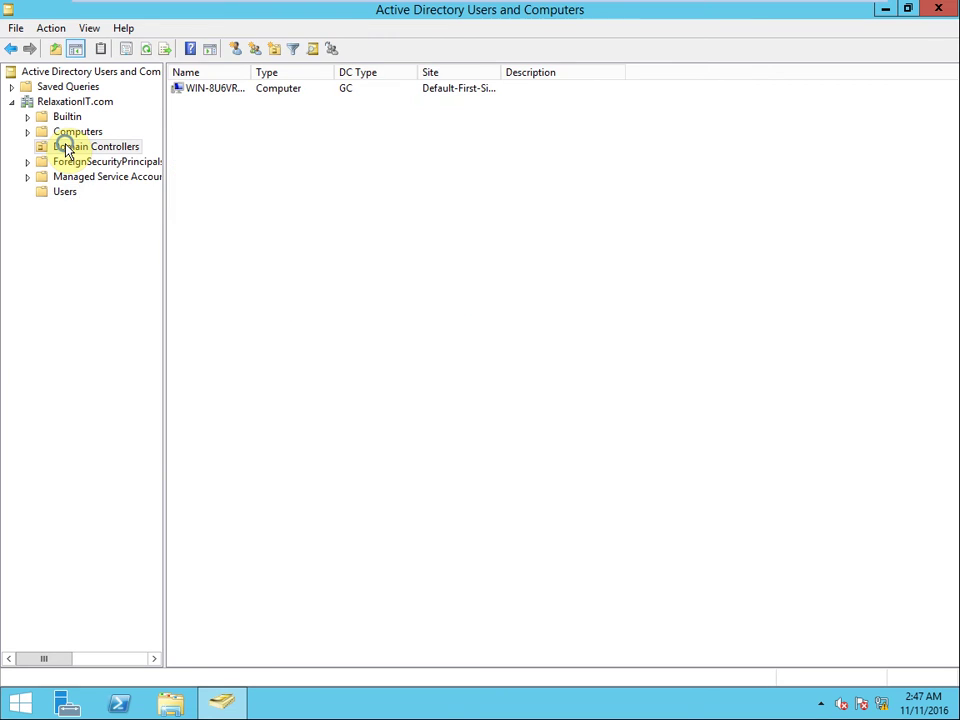
Launch the pre-create RODC account wizard from Domain Controllers, keeping current logged-on credentials
right_click(66, 151)
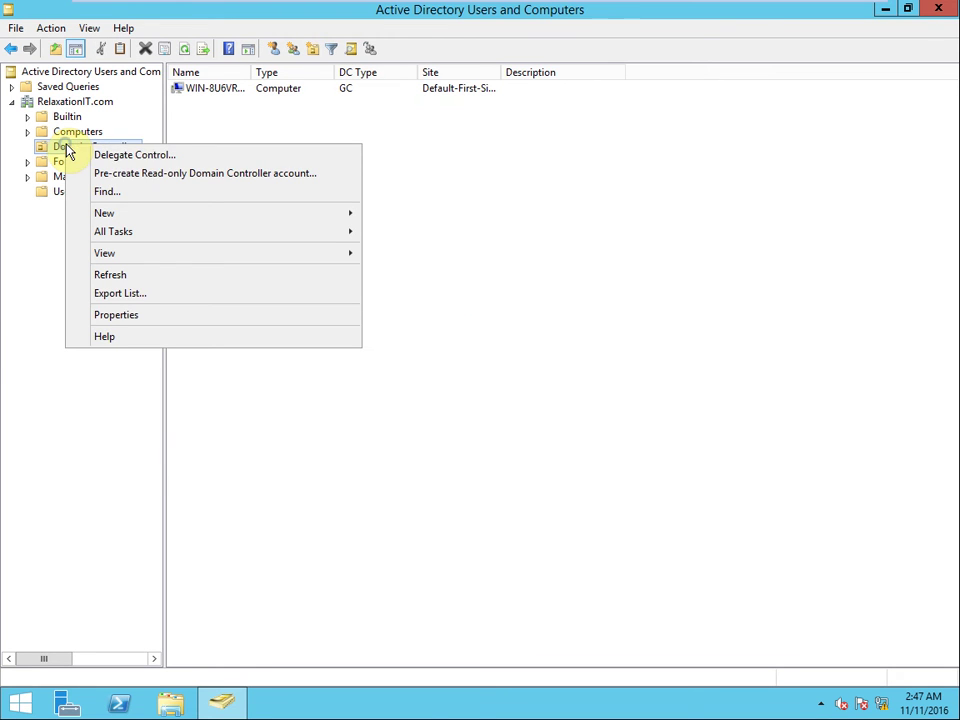
click(131, 178)
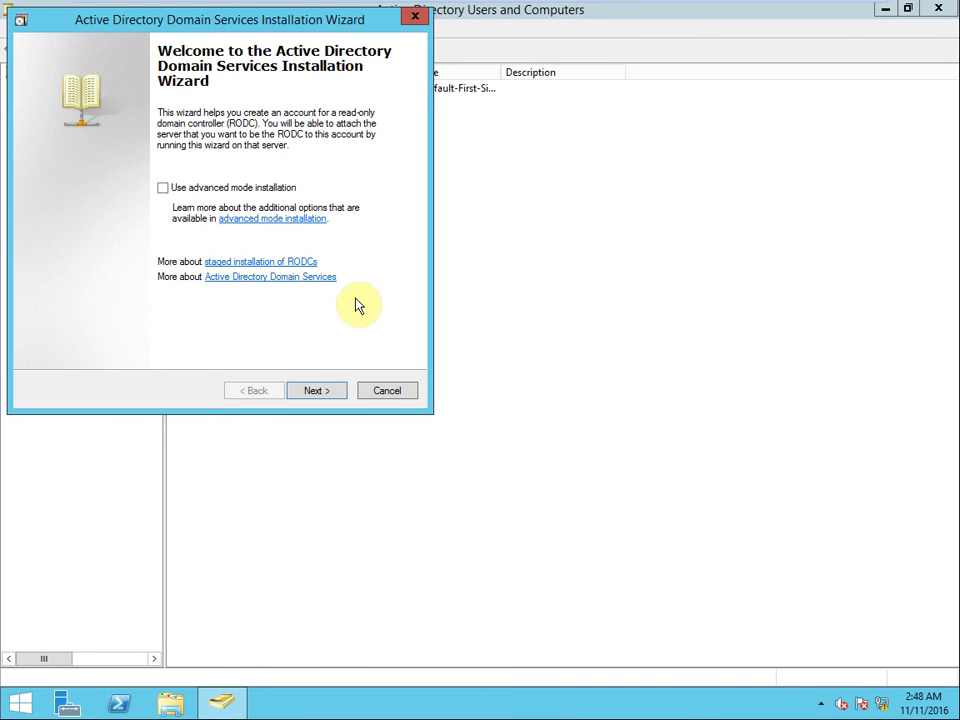
click(338, 397)
click(337, 396)
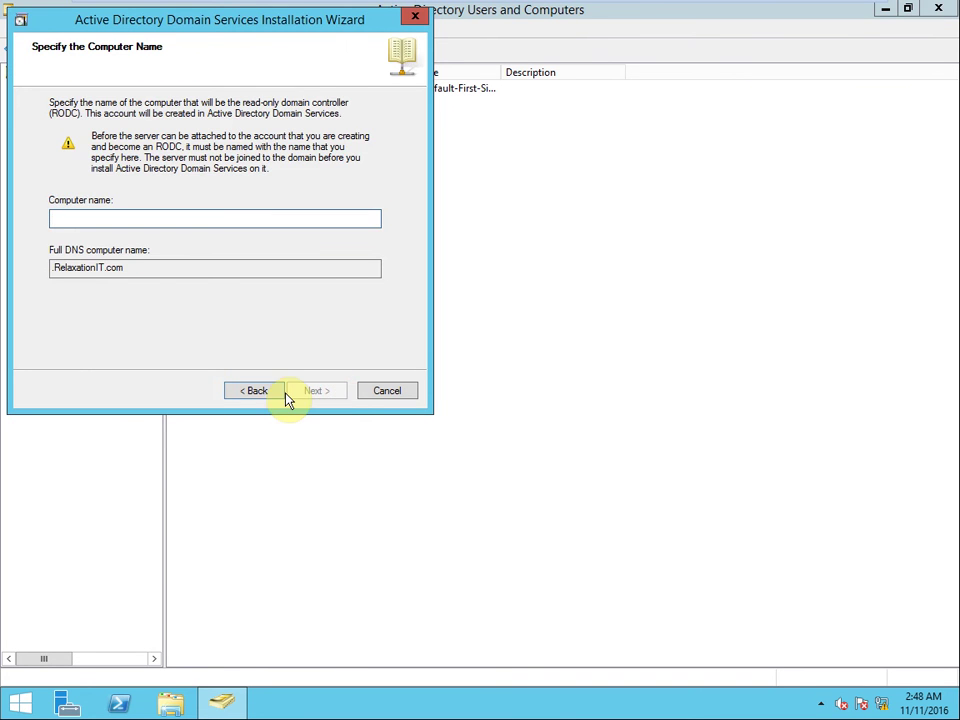
click(257, 392)
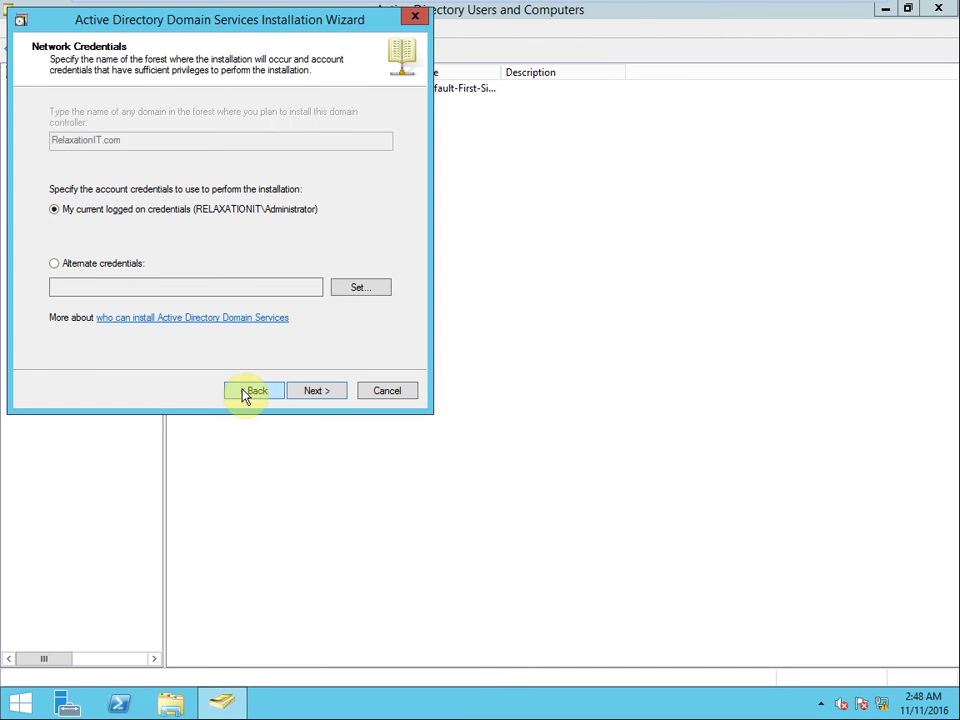
click(252, 391)
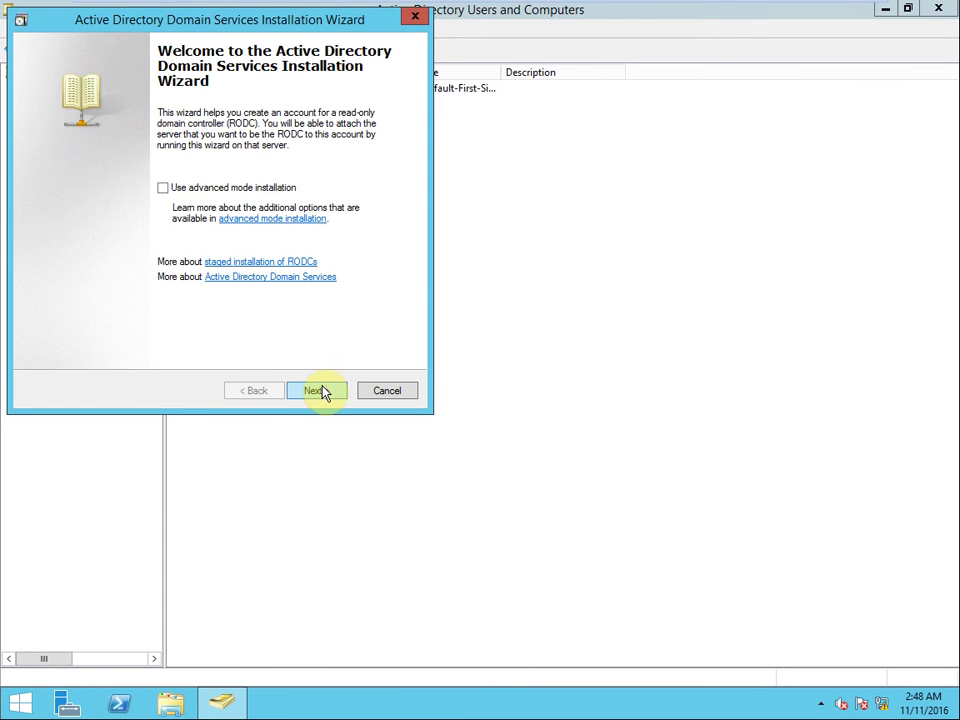
click(320, 391)
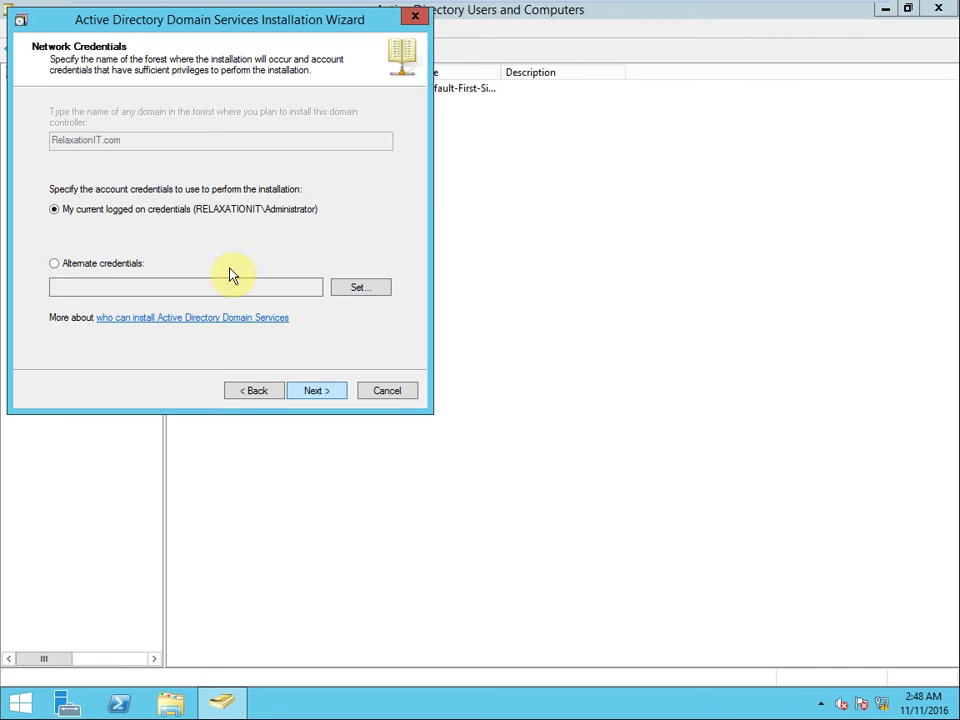
click(340, 393)
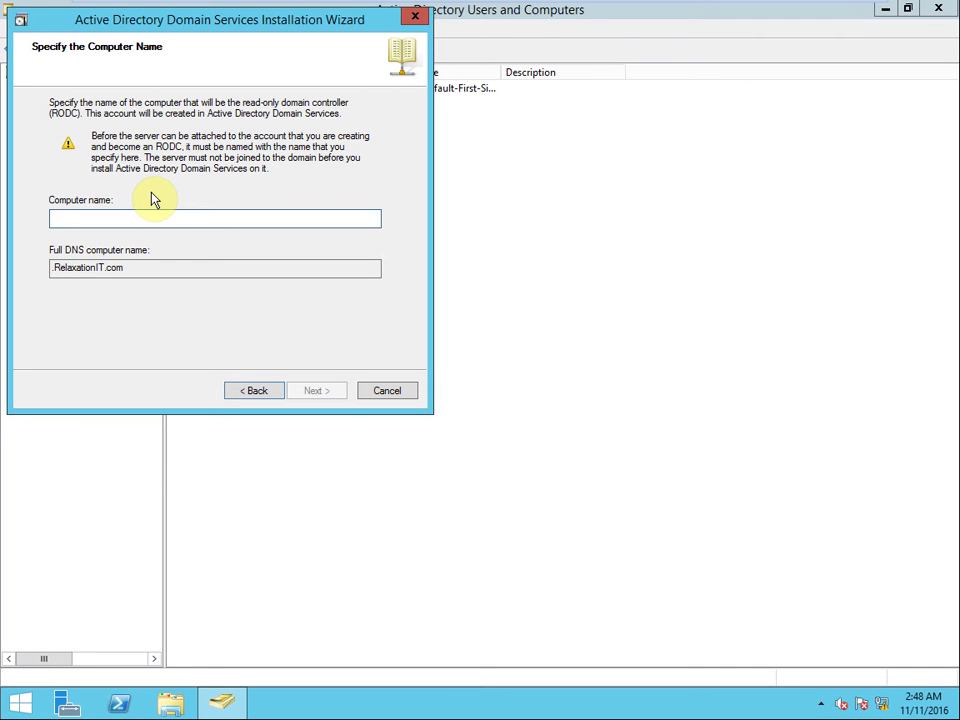
Enter RODC-01 as the computer name
text(ROC)
key(BackSpace)
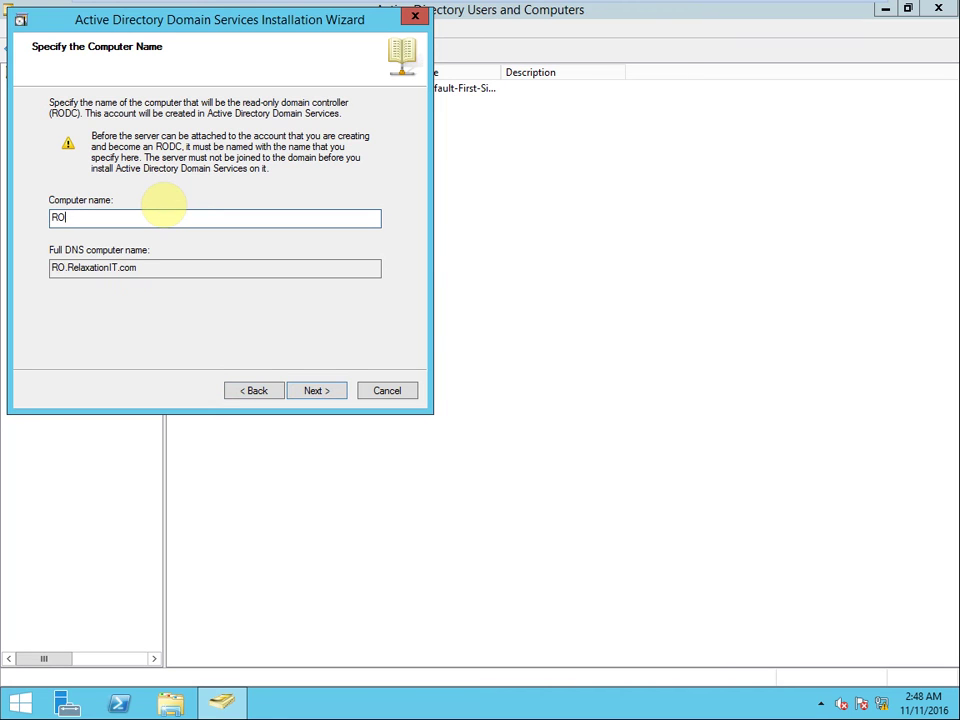
text(DC)
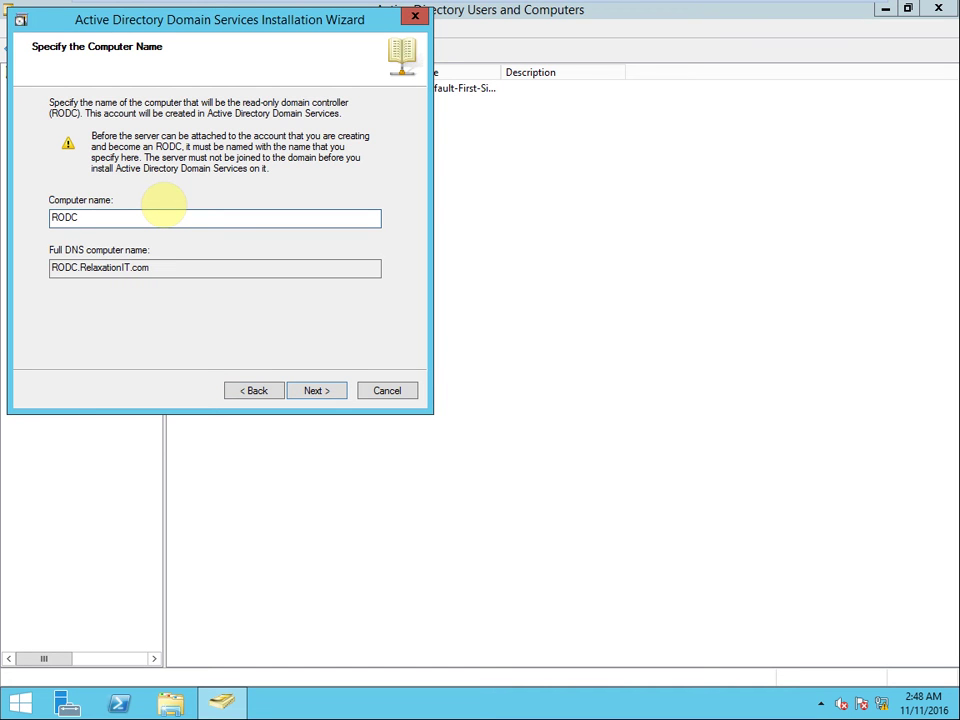
text(-01)
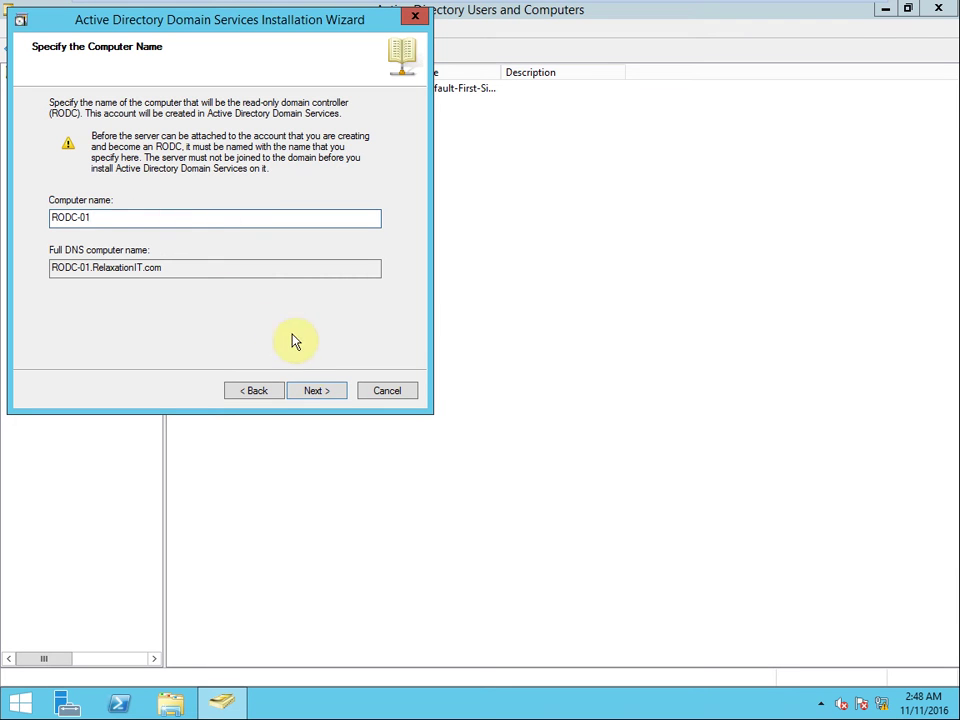
Confirm the name RODC-01 and keep Default-First-Site-Name as the site
click(331, 393)
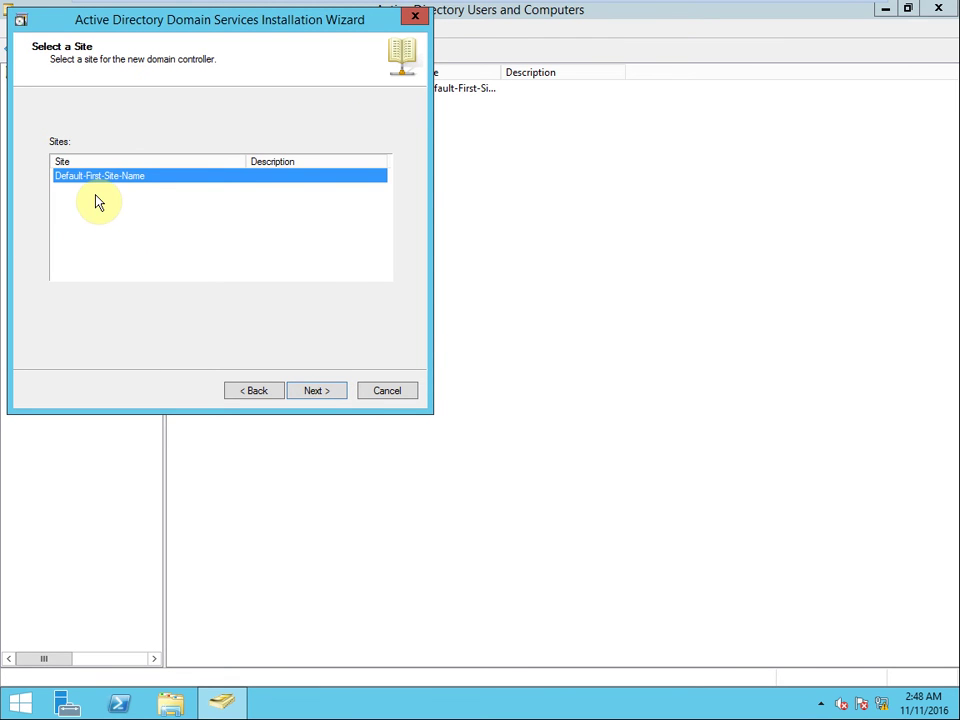
click(342, 393)
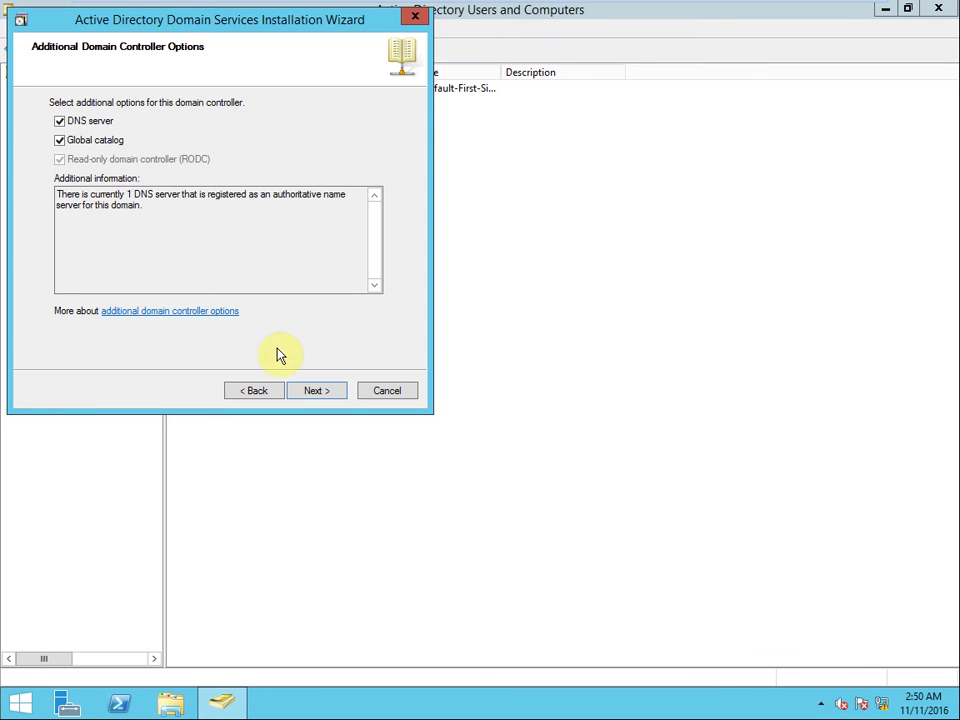
Accept the DNS server and global catalog options, create RODC-01, and close the wizard
click(318, 390)
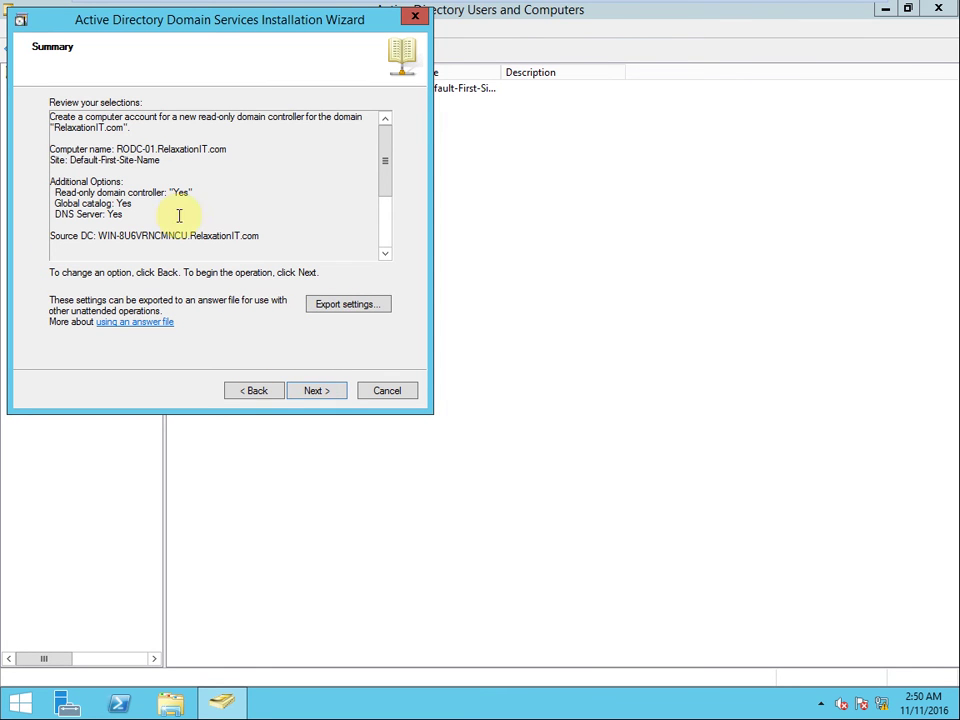
click(336, 392)
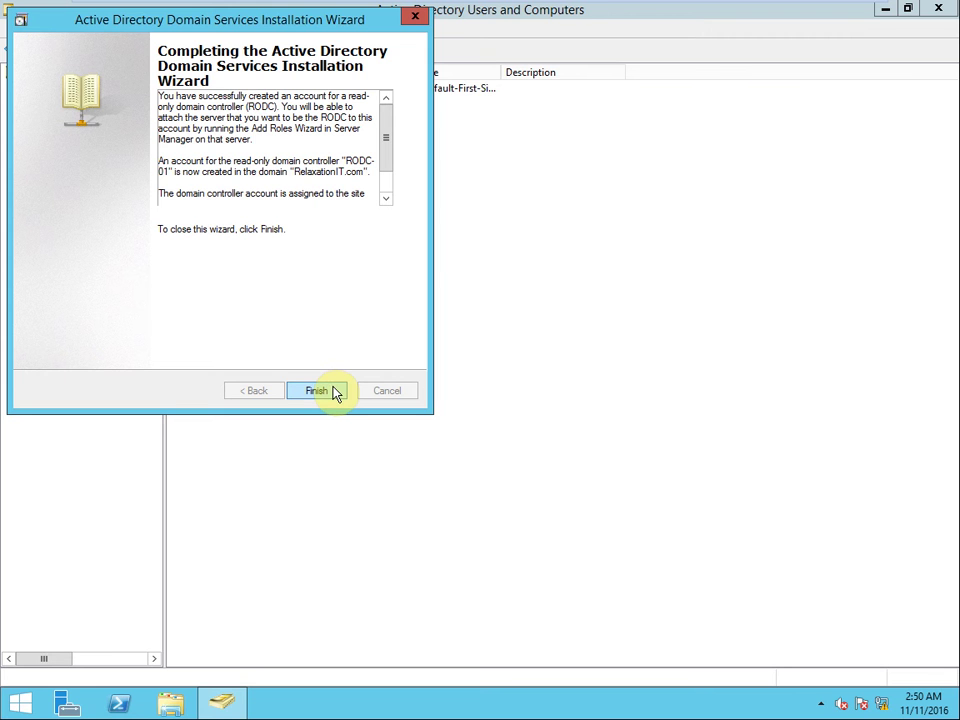
click(335, 391)
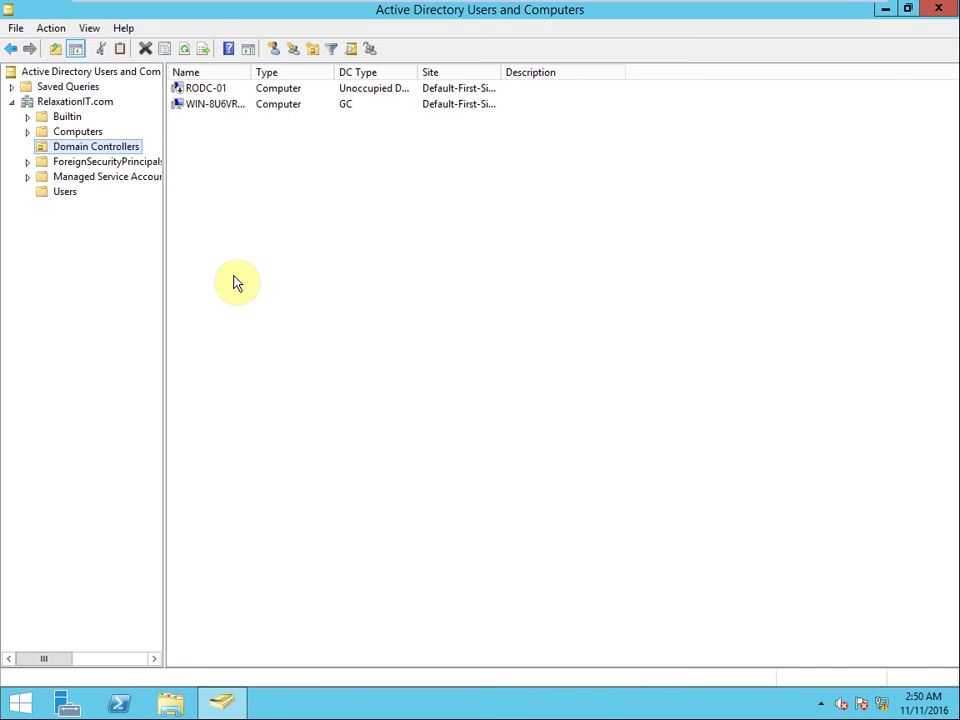
Delete the RODC-01 account without exporting cached accounts, confirming the global catalog warning
click(206, 88)
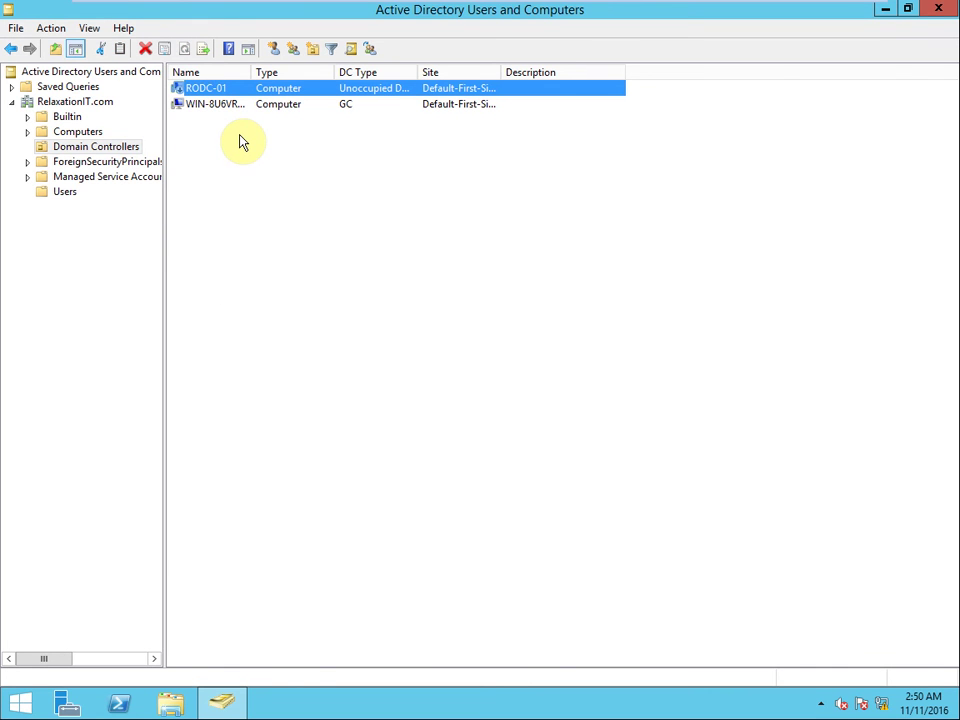
right_click(201, 91)
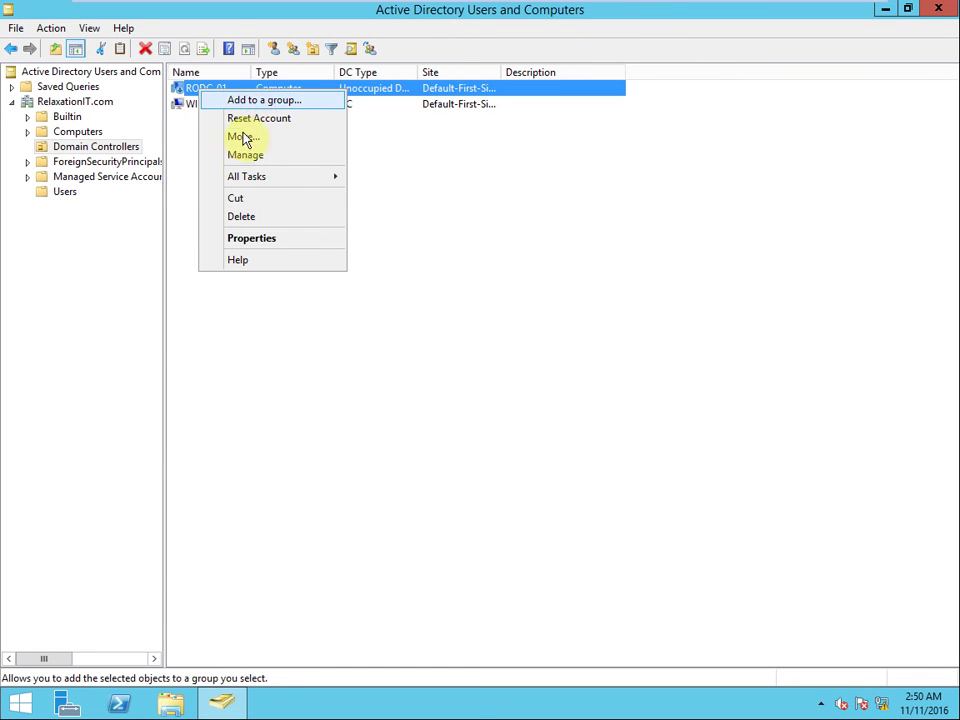
click(266, 227)
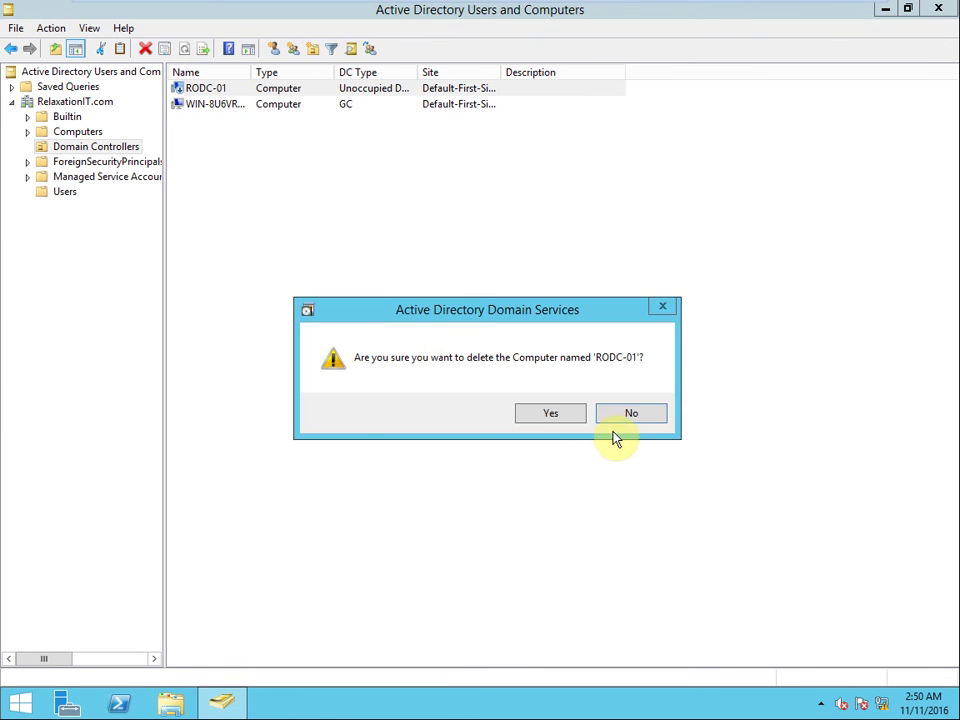
click(563, 413)
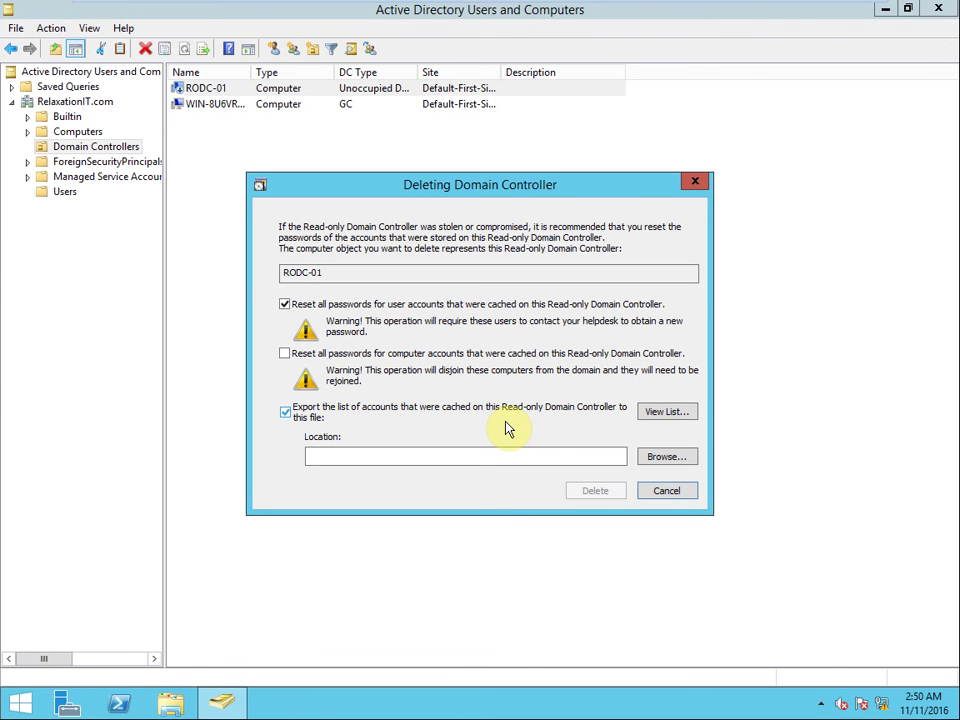
click(288, 356)
click(286, 355)
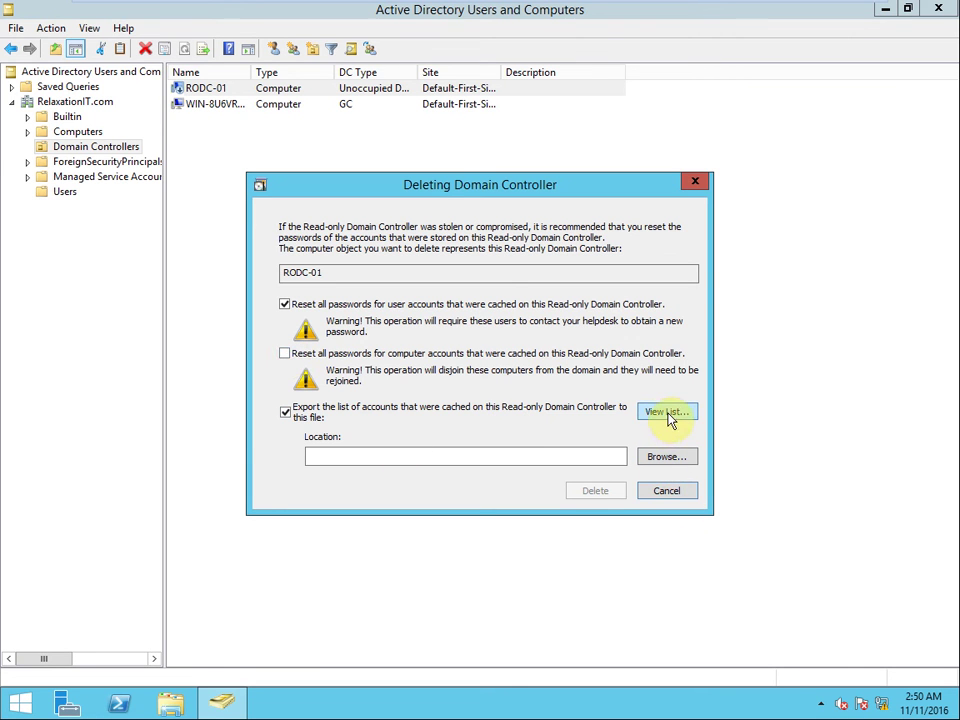
click(284, 412)
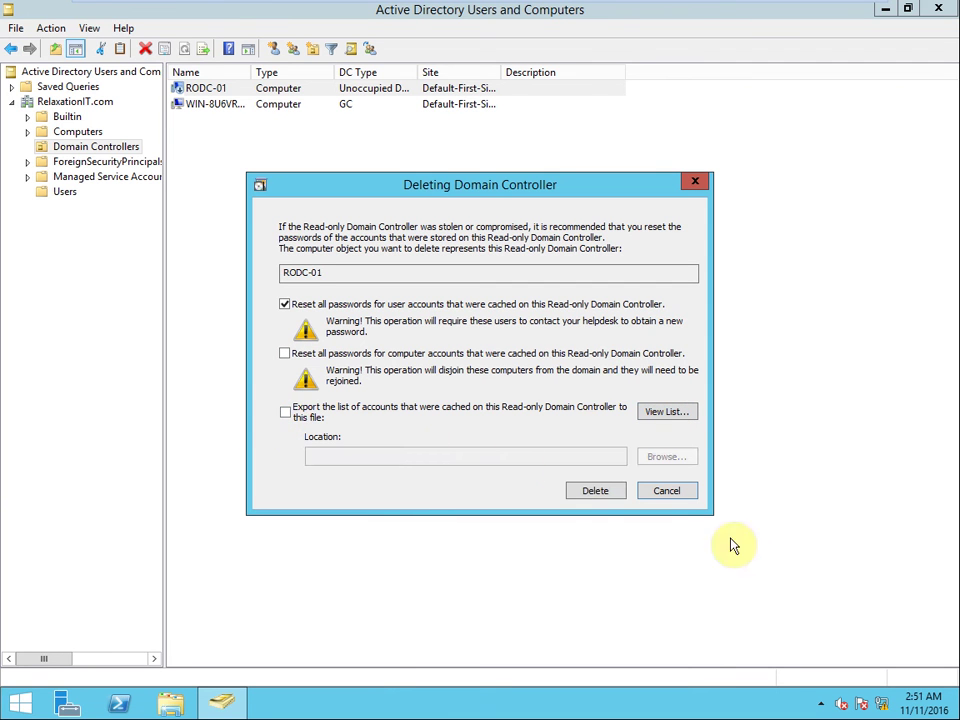
click(604, 491)
click(562, 465)
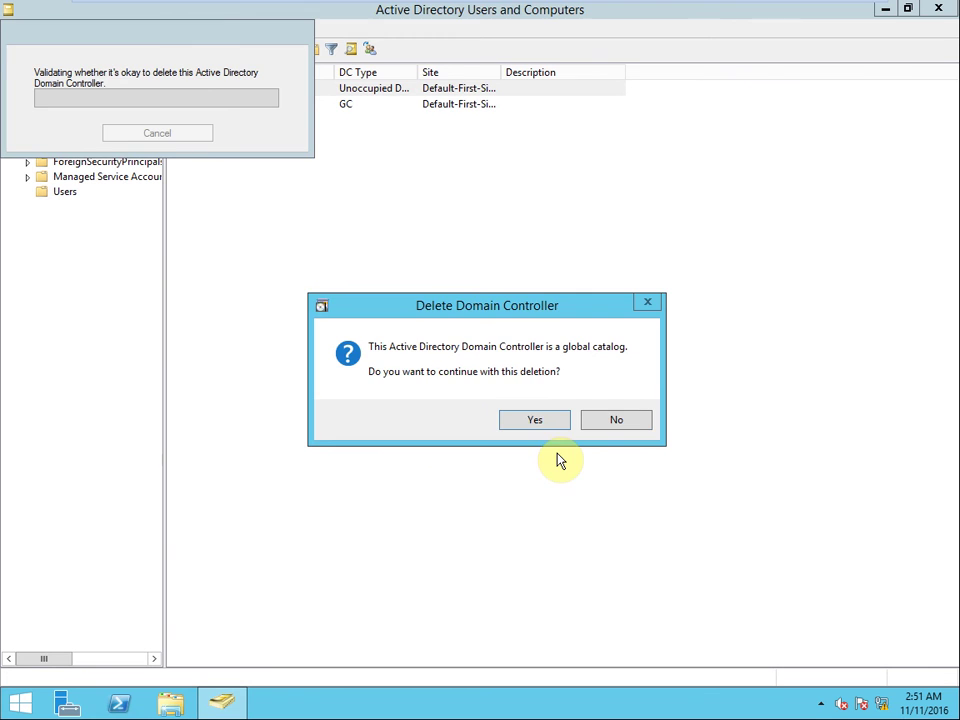
click(541, 427)
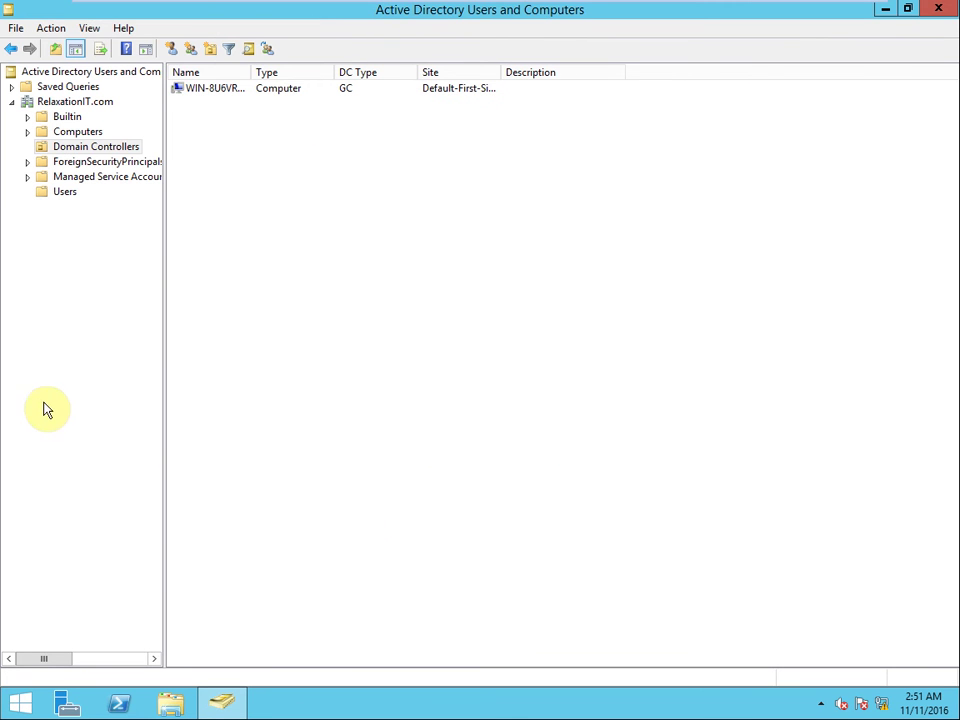
Relaunch the pre-create RODC wizard, ending up with the current logged-on credentials
right_click(70, 150)
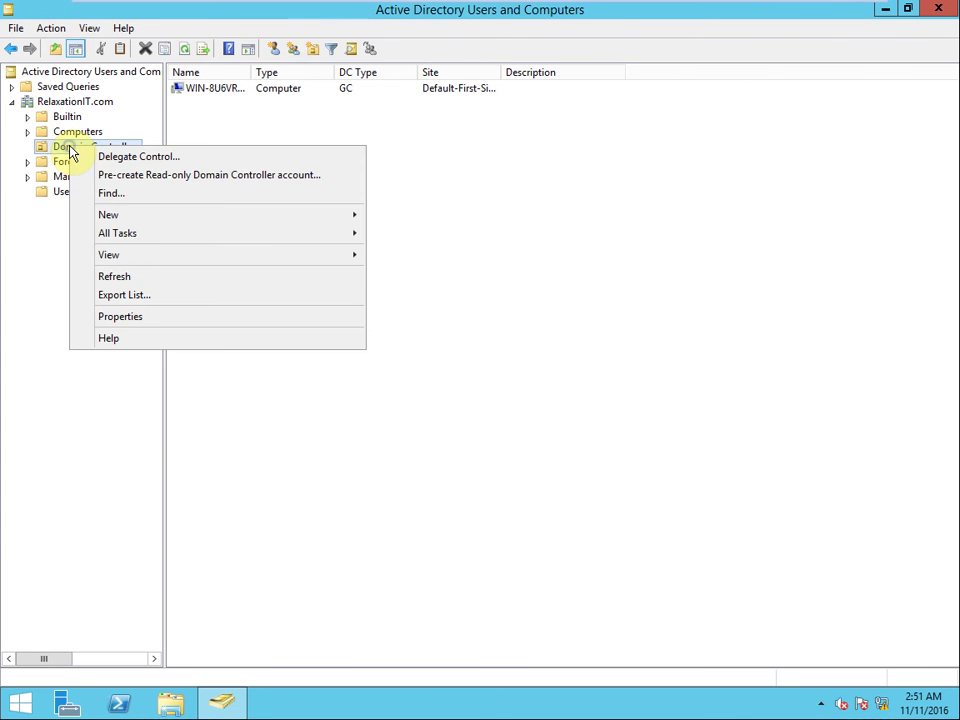
click(121, 180)
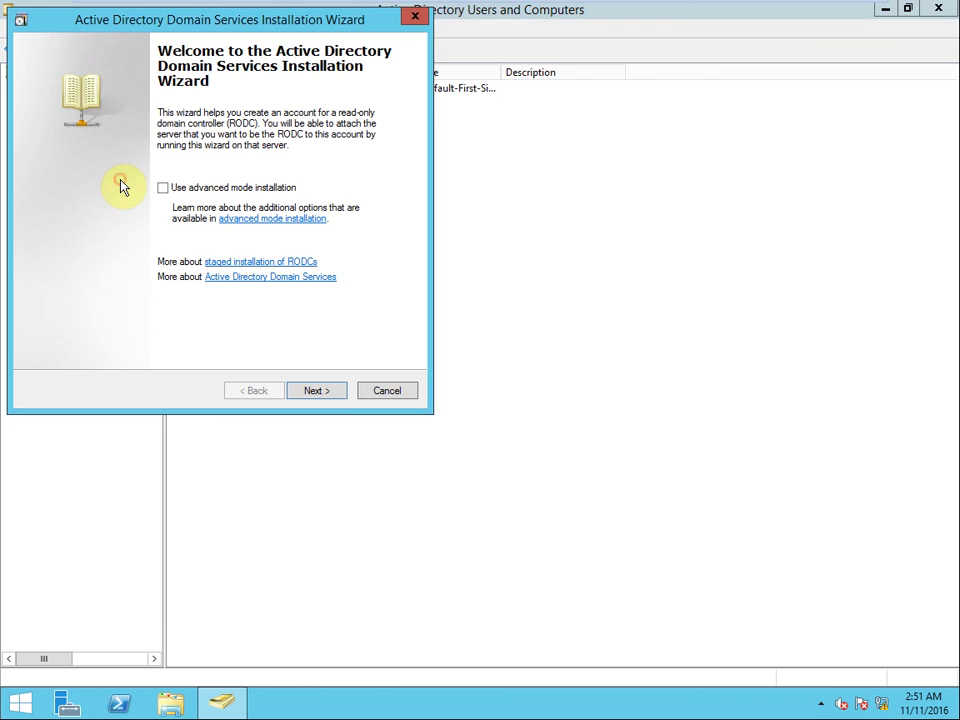
click(316, 392)
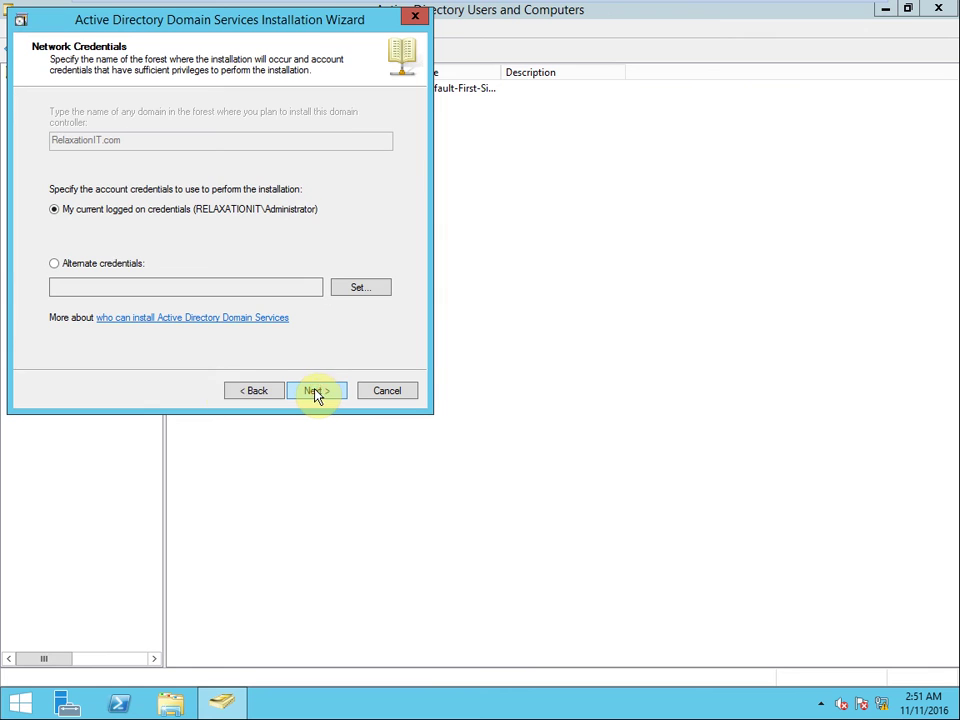
click(128, 264)
click(381, 288)
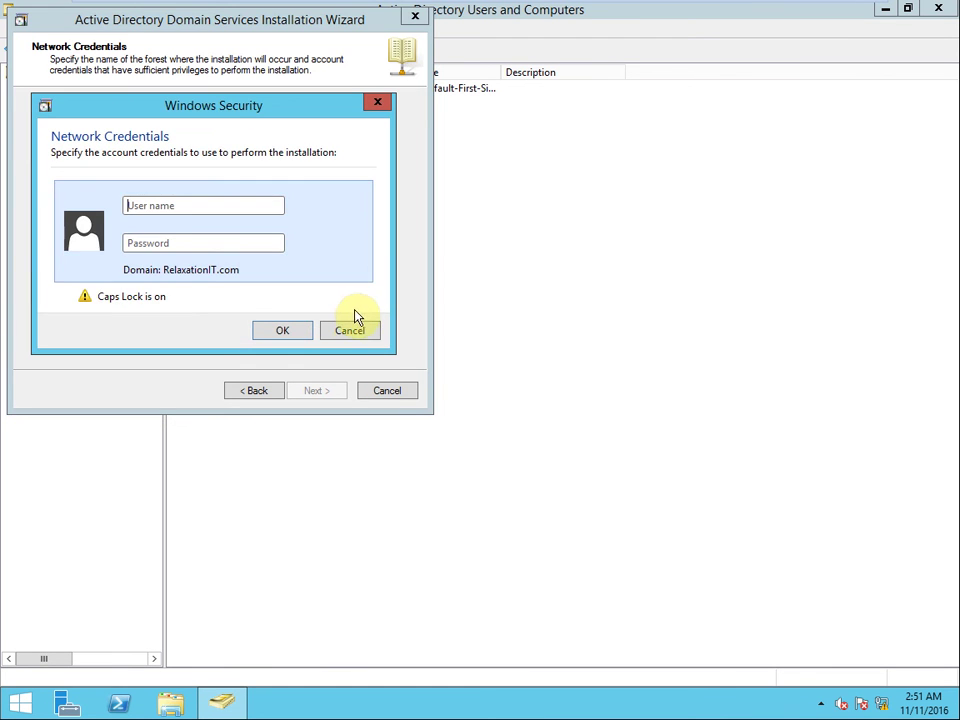
click(350, 332)
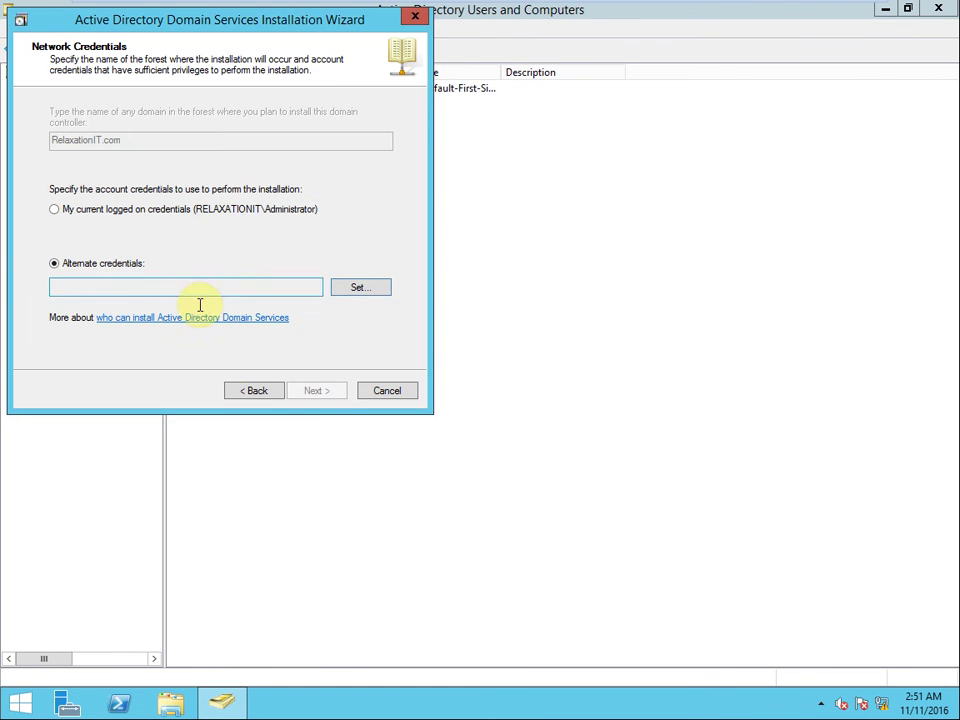
click(96, 212)
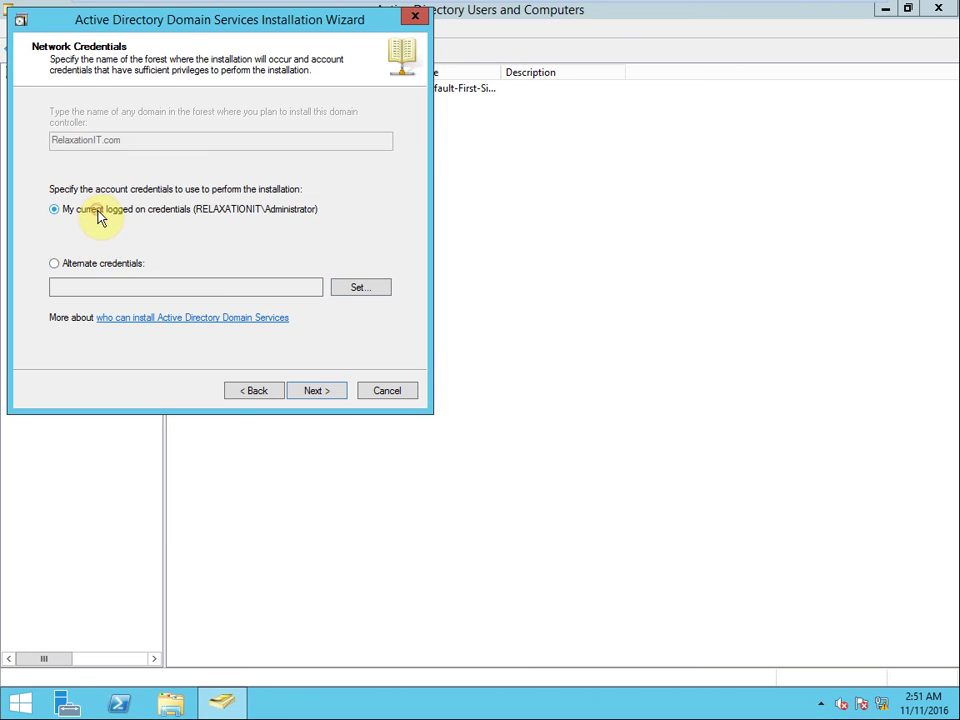
click(317, 392)
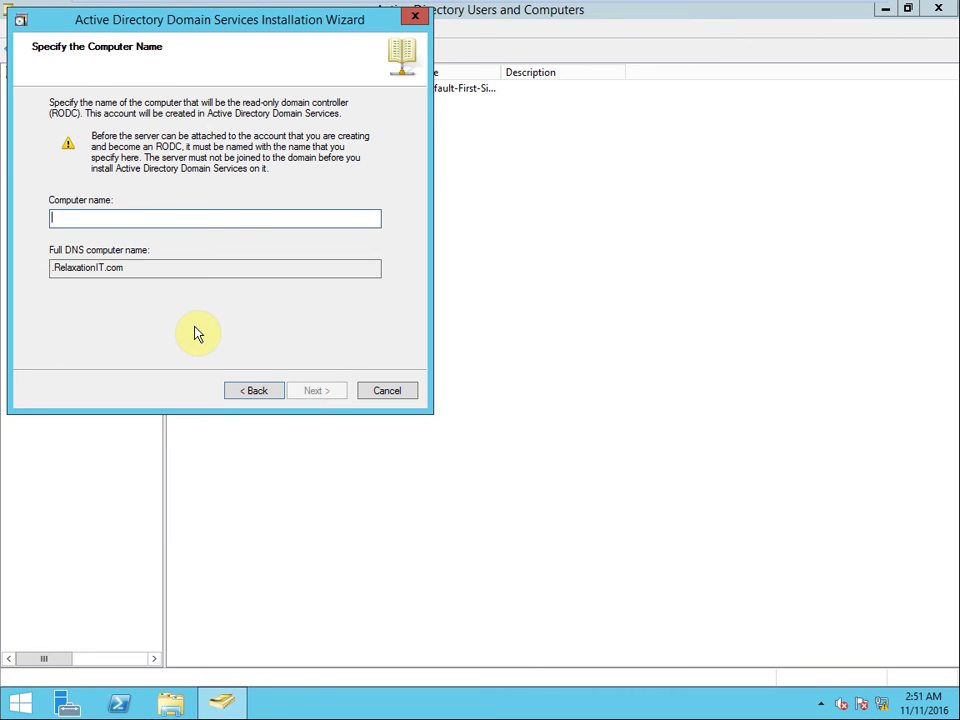
Enter RODC-01 as the computer name and submit it for verification
text(r)
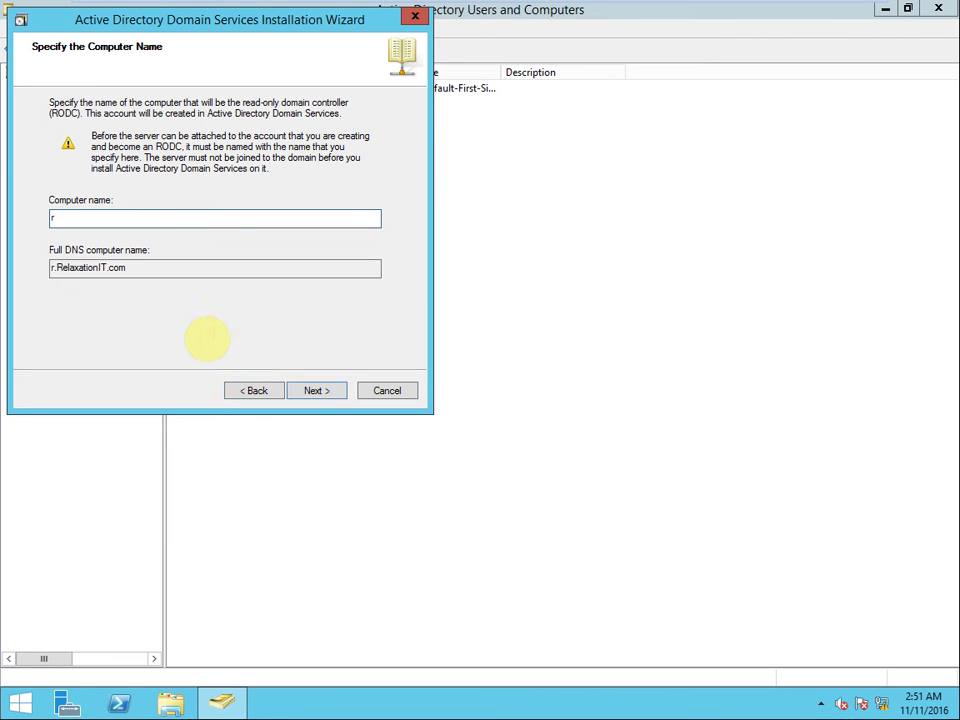
key(BackSpace)
text(RODC)
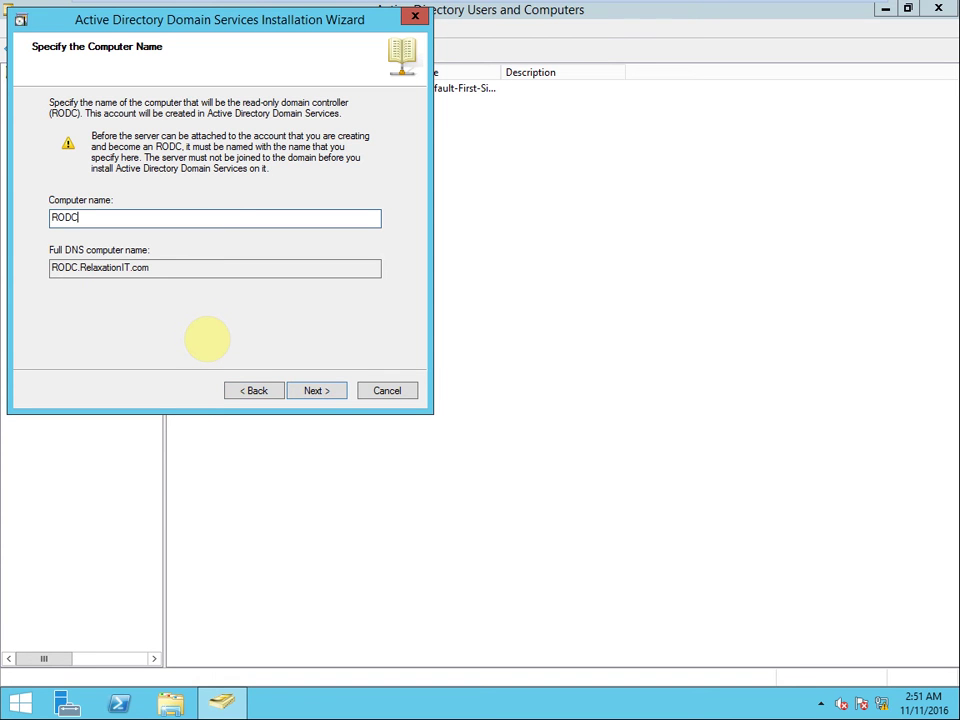
text(-01)
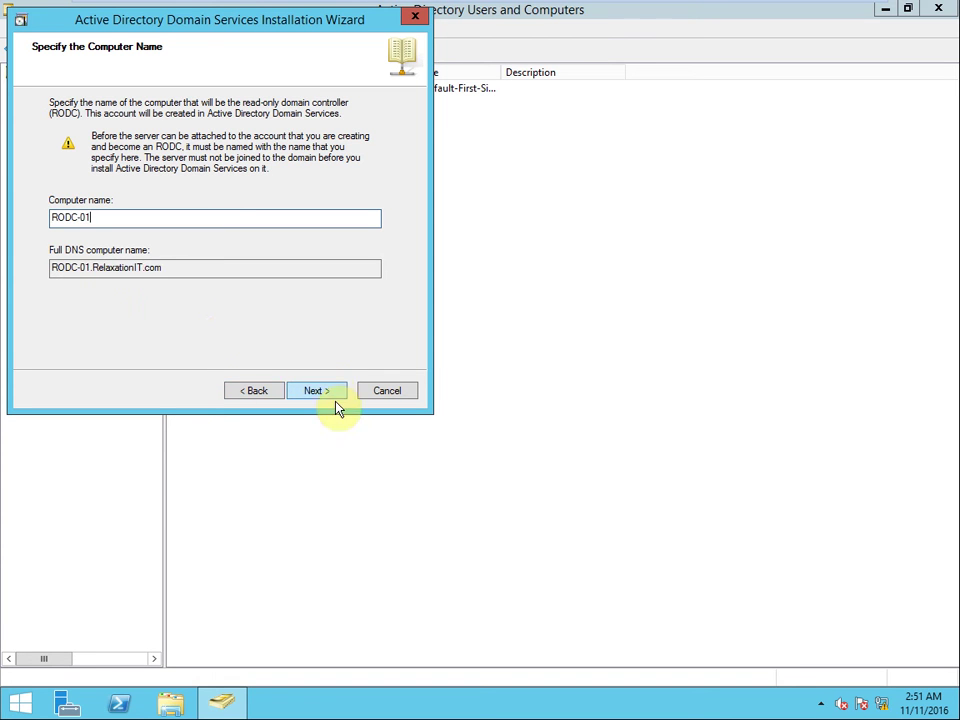
click(316, 390)
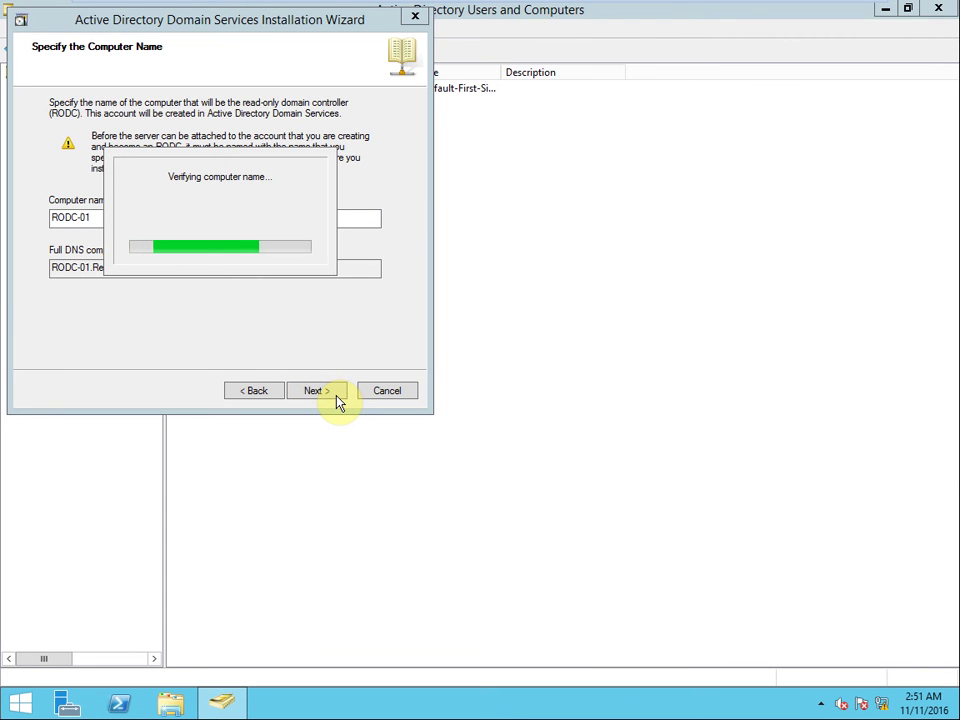
Keep the default site and the DNS server and global catalog options
click(326, 393)
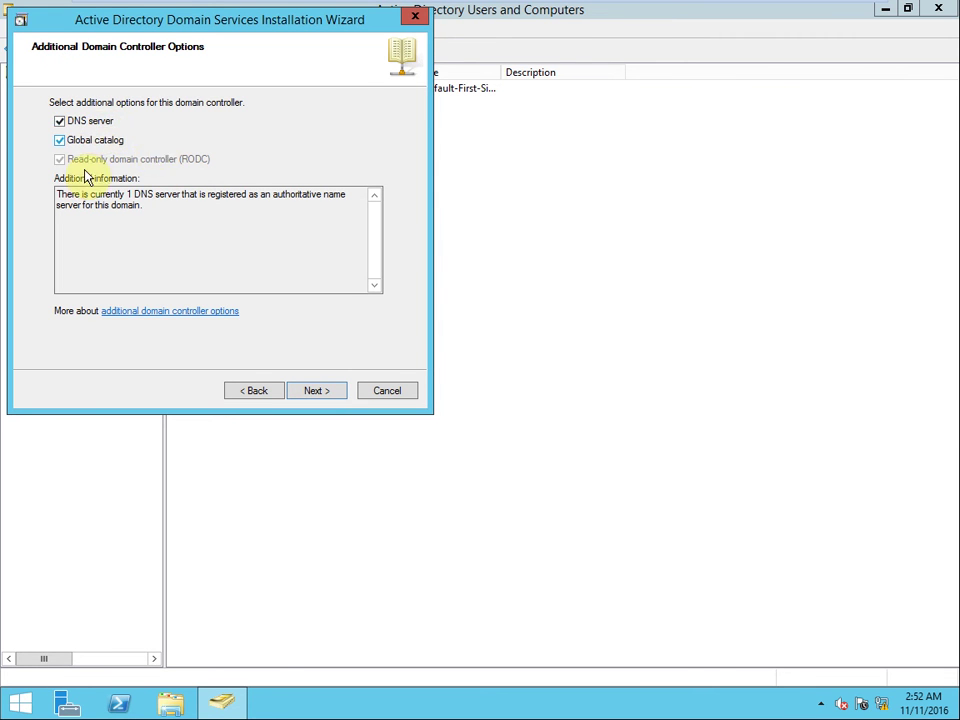
click(335, 398)
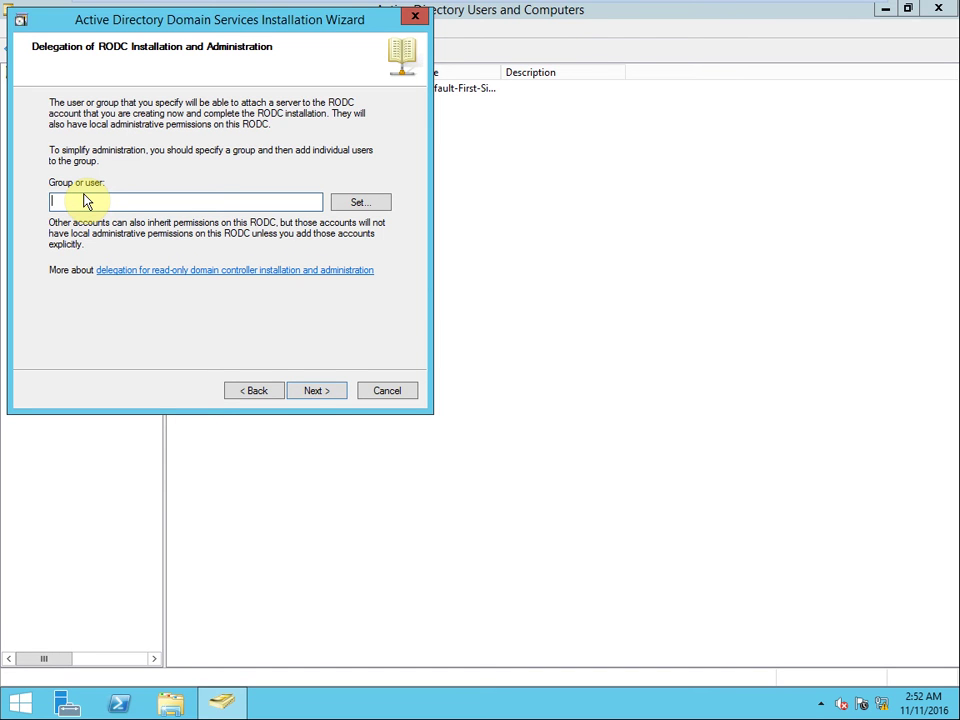
Delegate RODC installation and administration to user S1, then continue to the Summary
click(366, 205)
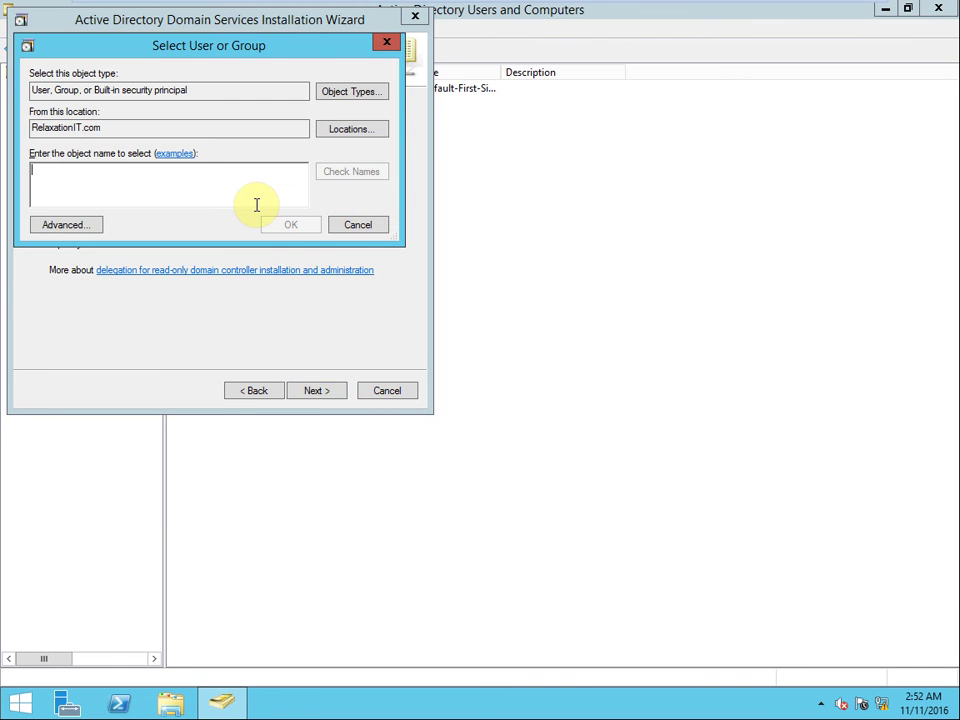
text(S1)
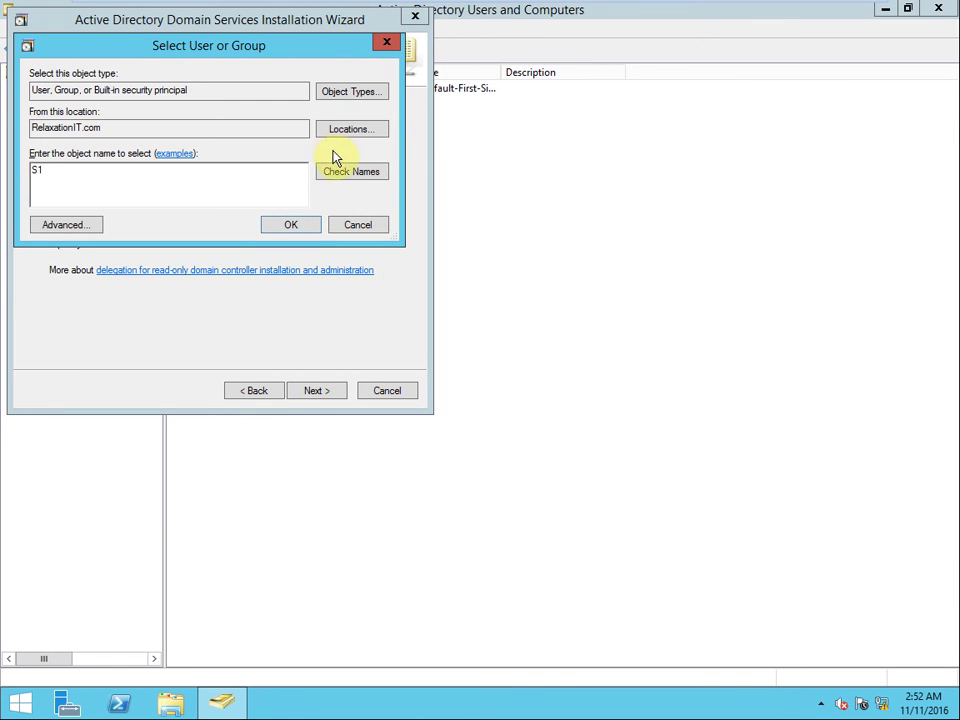
click(366, 175)
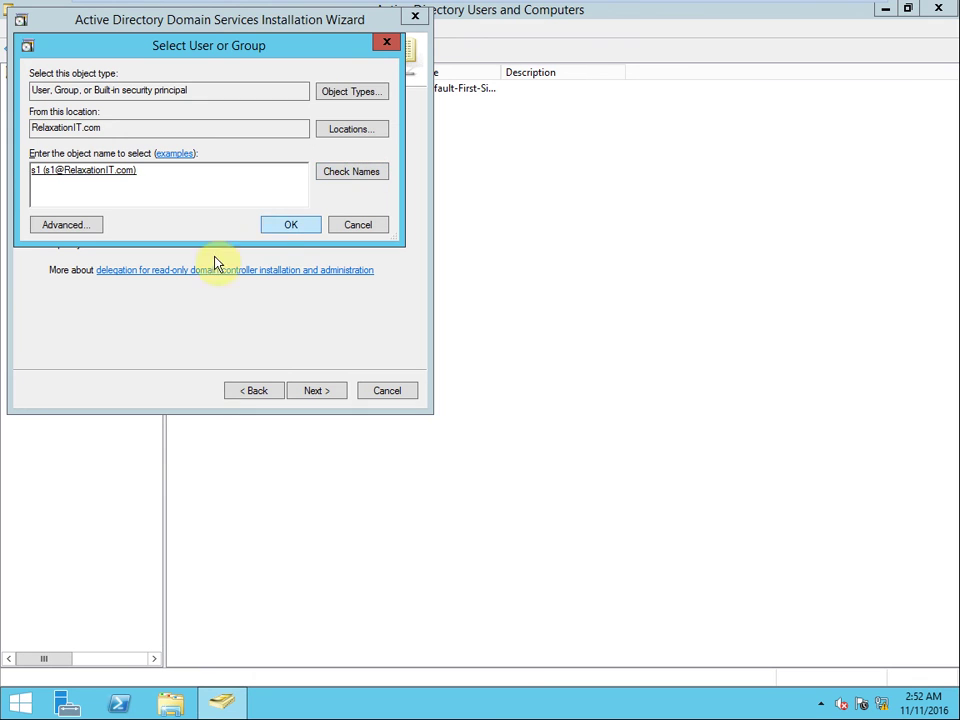
click(282, 227)
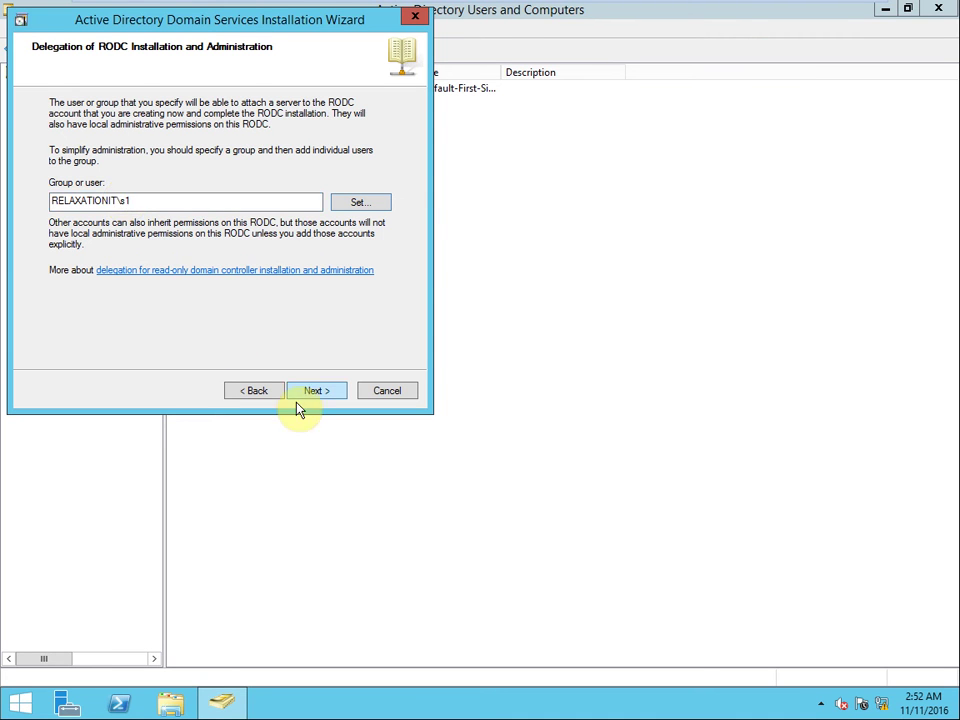
click(310, 393)
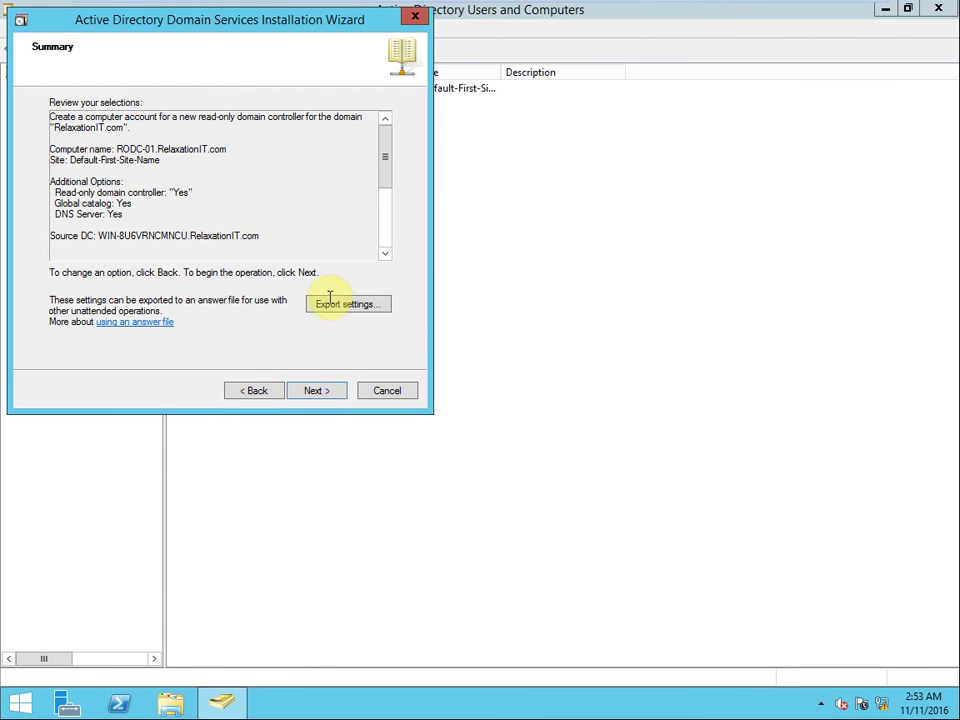
Create the RODC-01 account, close the wizard, and select RODC-01 in Domain Controllers
click(322, 391)
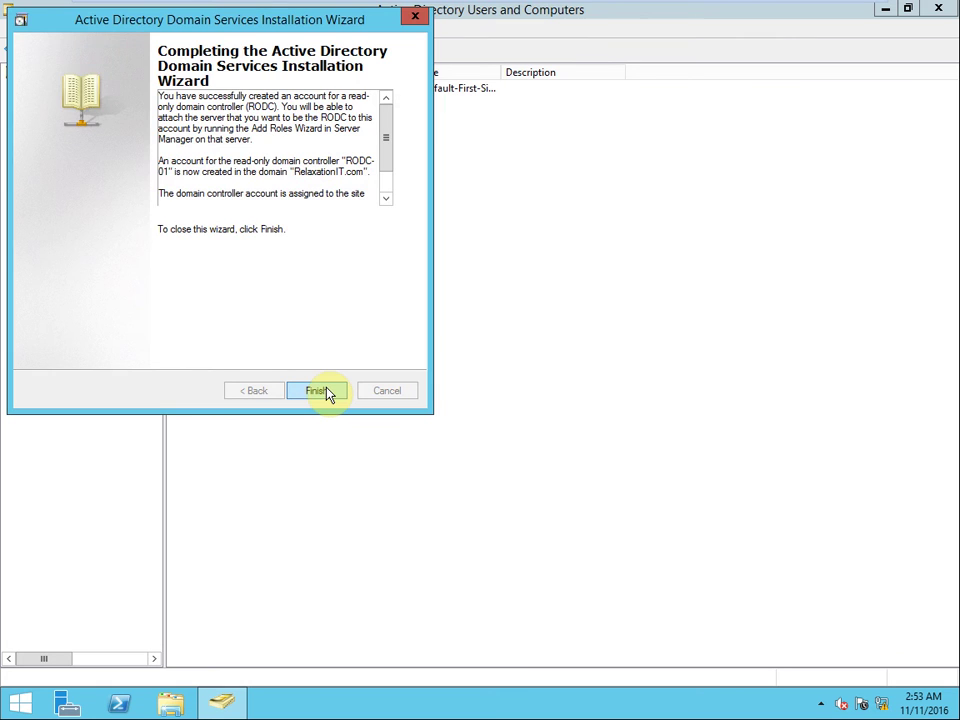
click(322, 391)
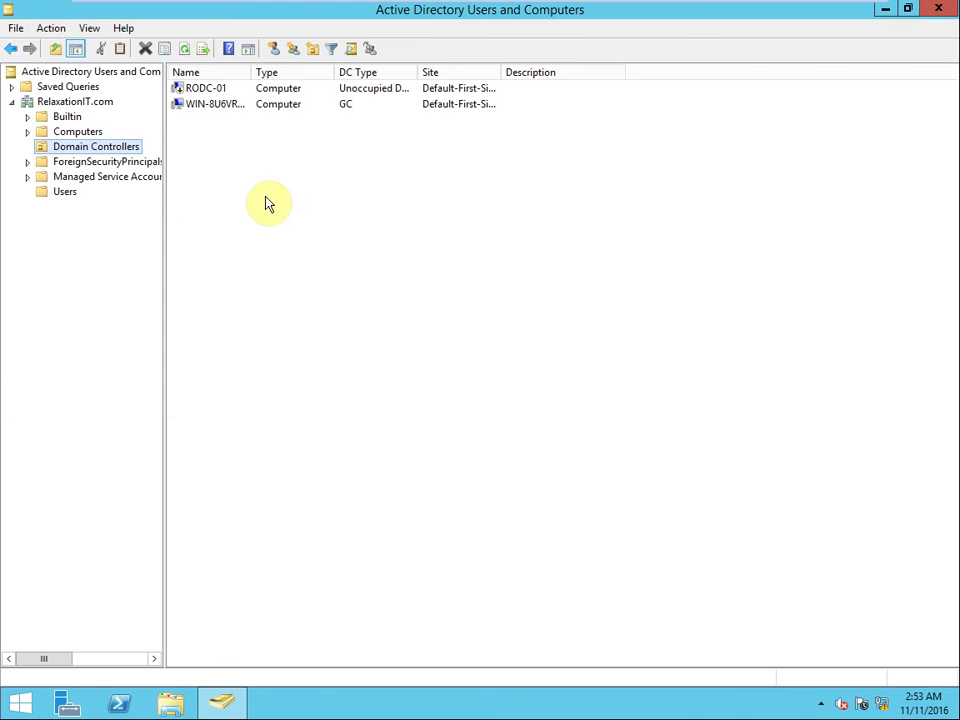
click(205, 88)
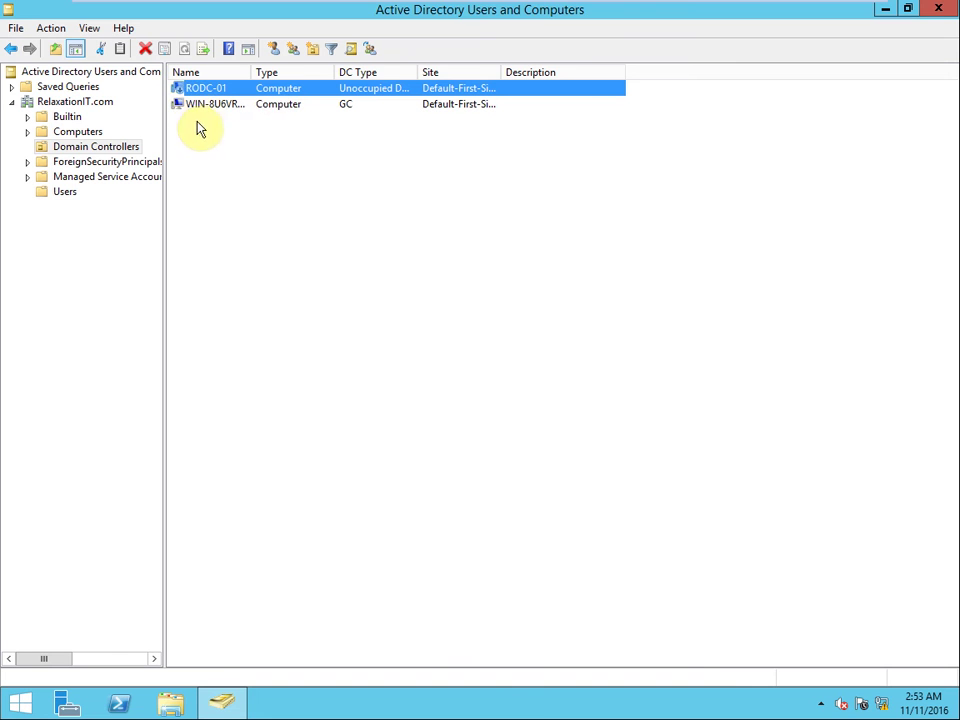
mouse_move(171, 26)
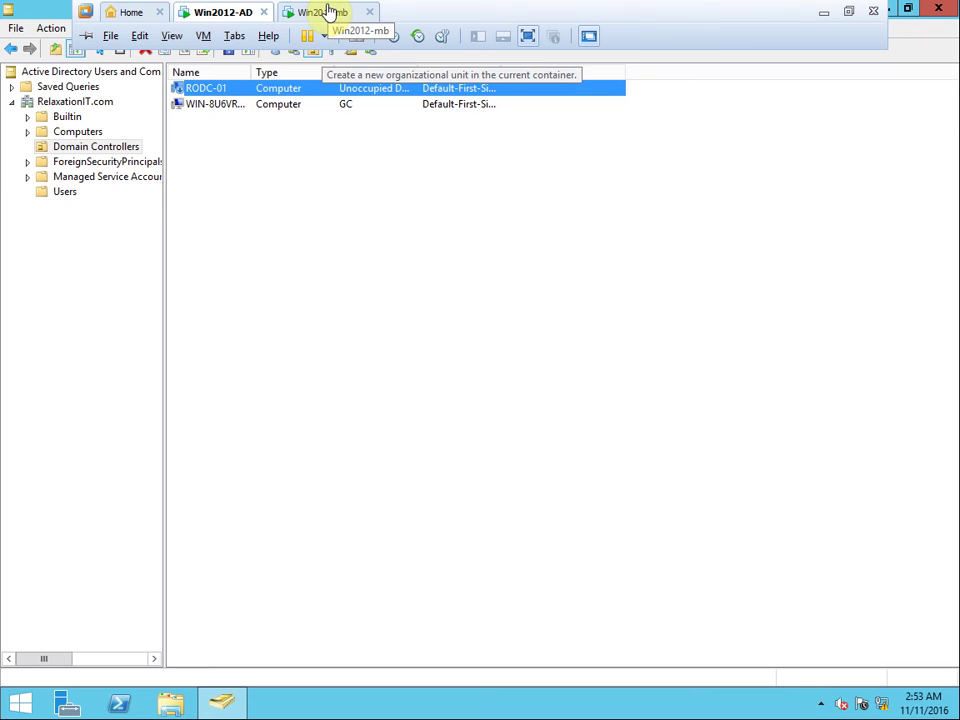
Switch to the Win2012-mb VM, wake it, and launch System Properties with sysdm.cpl
click(330, 12)
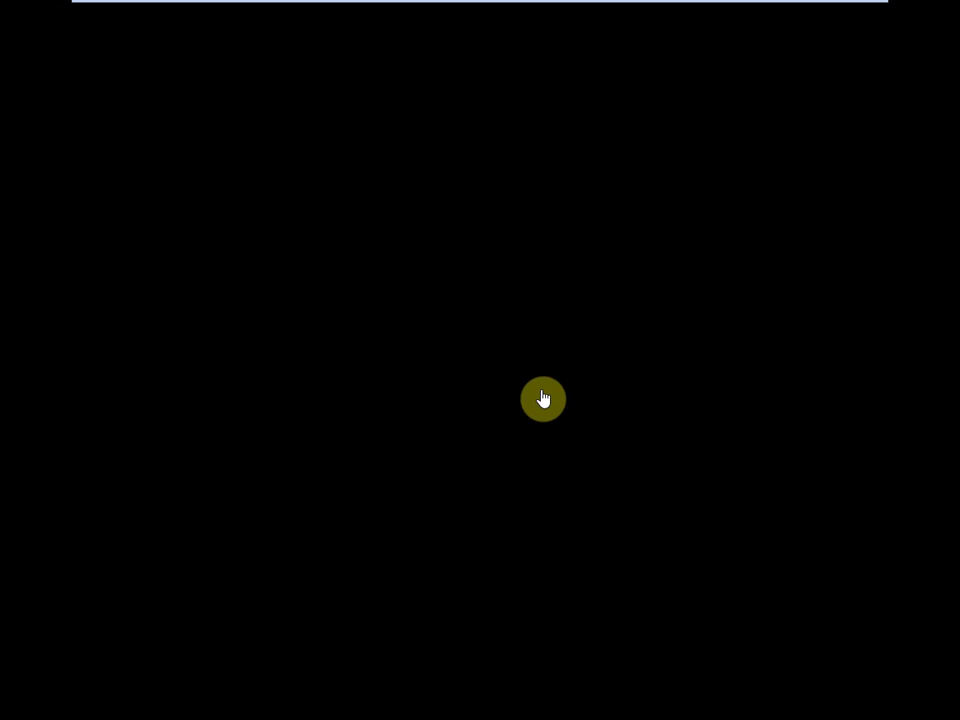
click(546, 397)
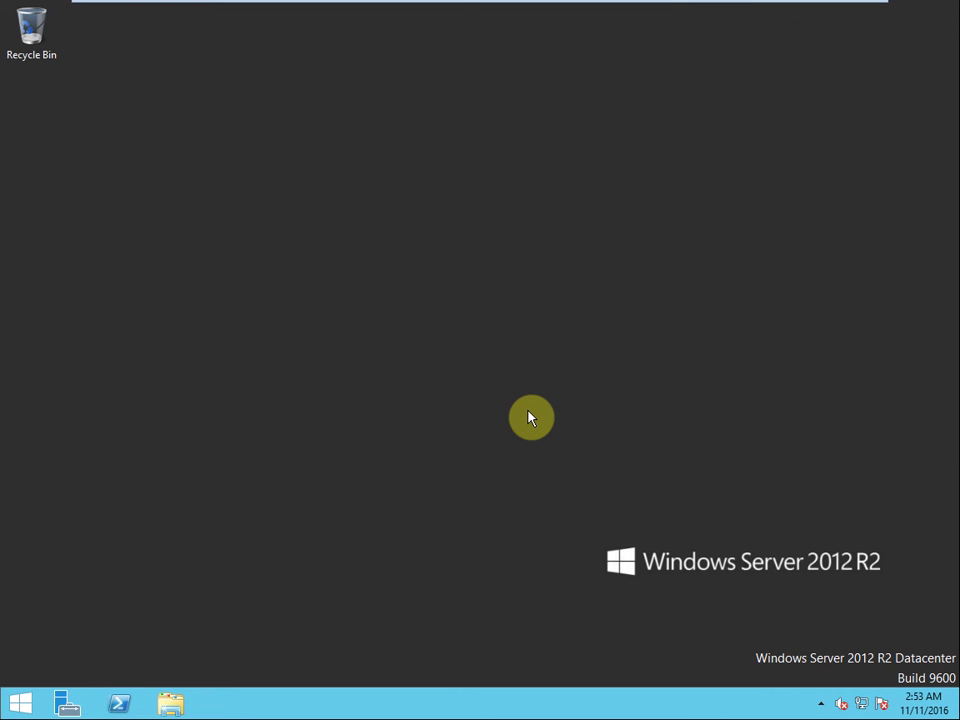
key(super+r)
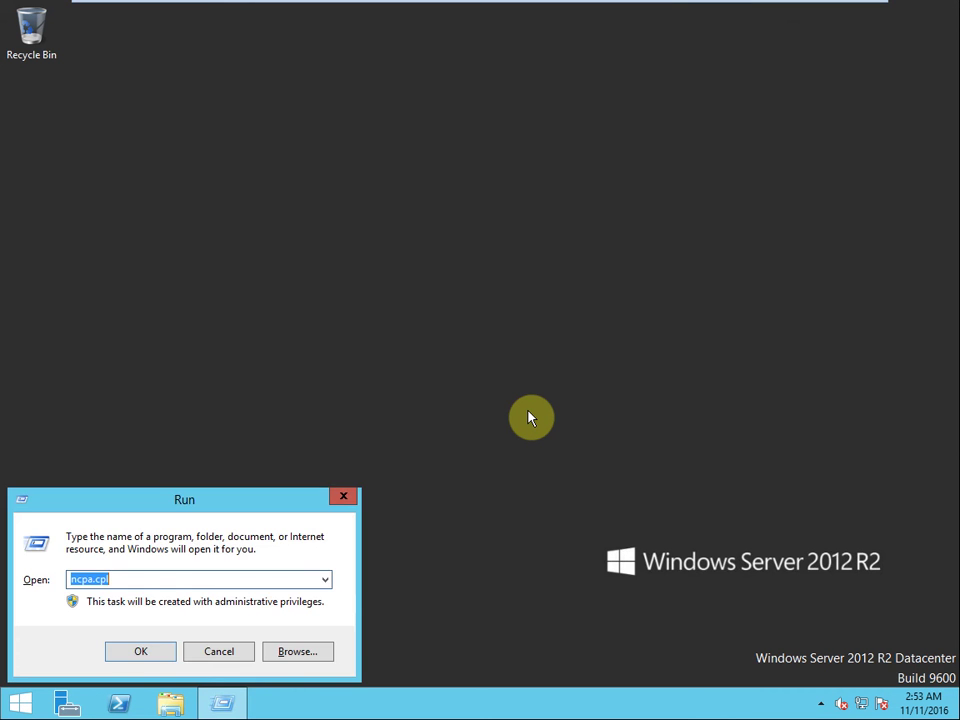
text(sysdm.cpl)
key(Return)
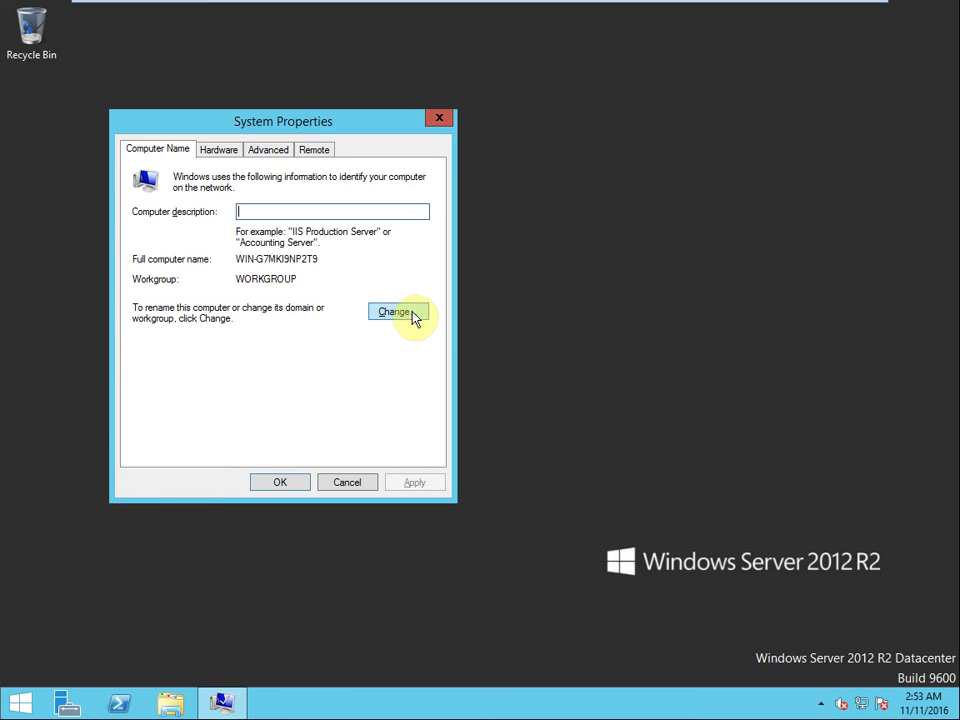
Change the second server's computer name to RODC-01
click(412, 315)
key(BackSpace)
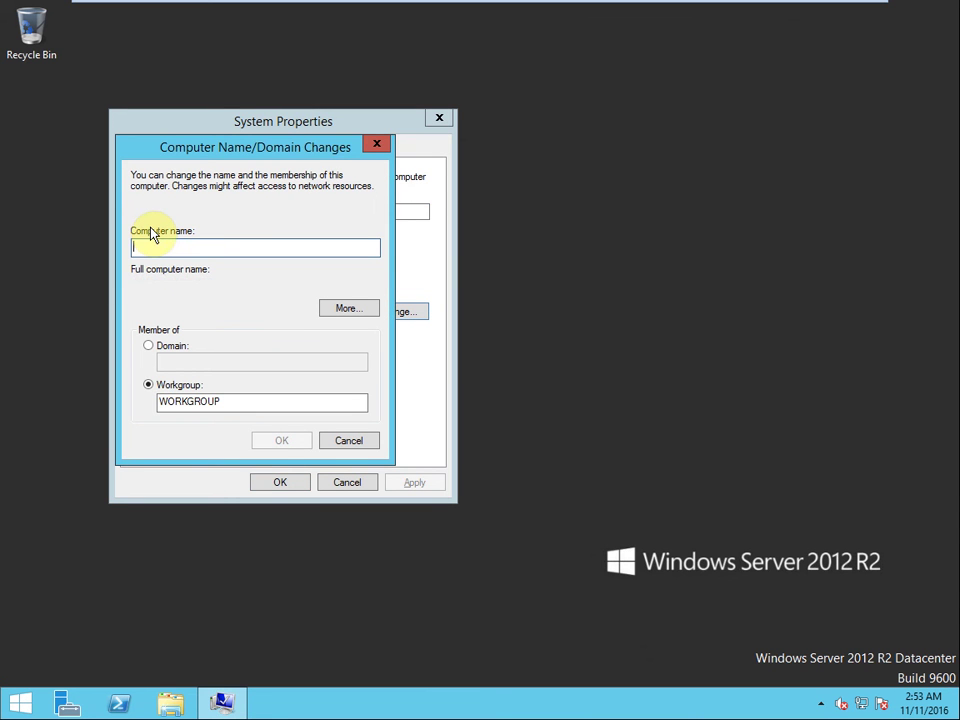
text(S)
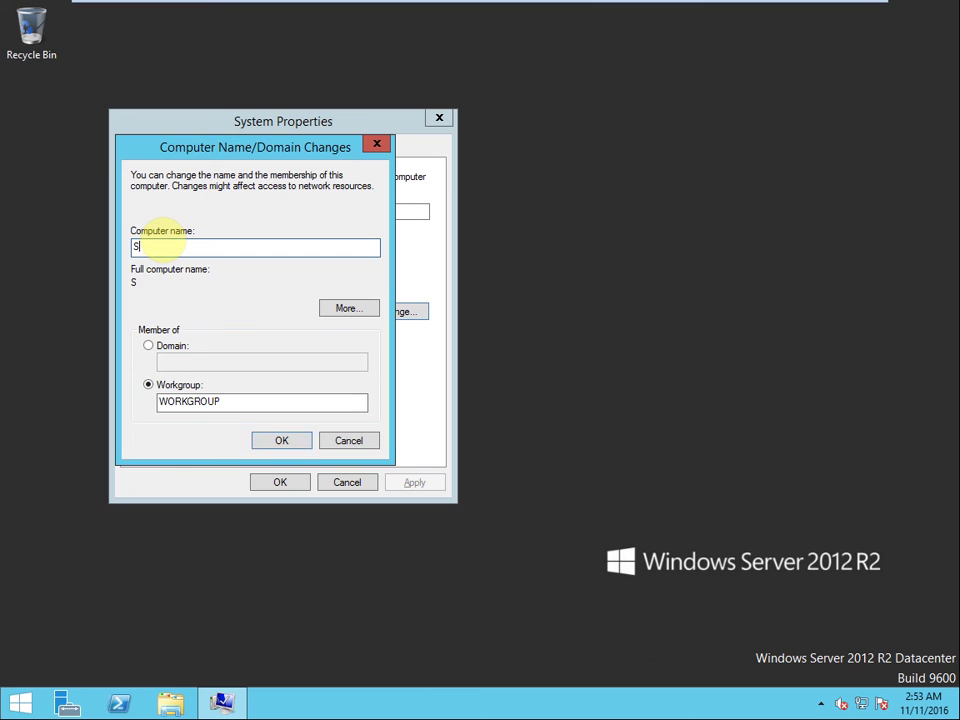
key(BackSpace)
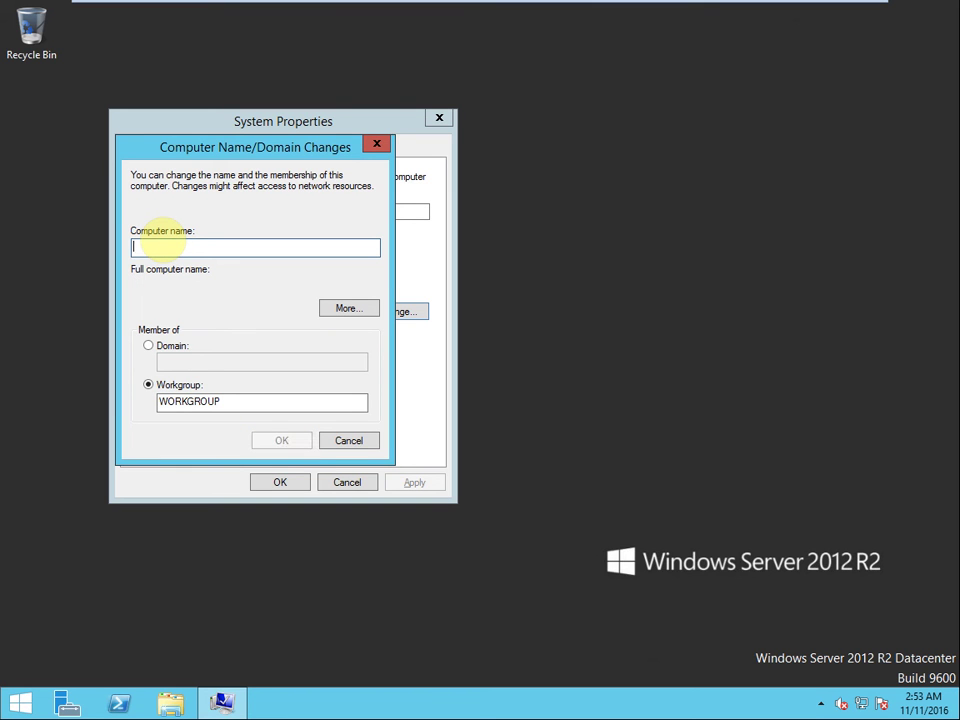
text(RO)
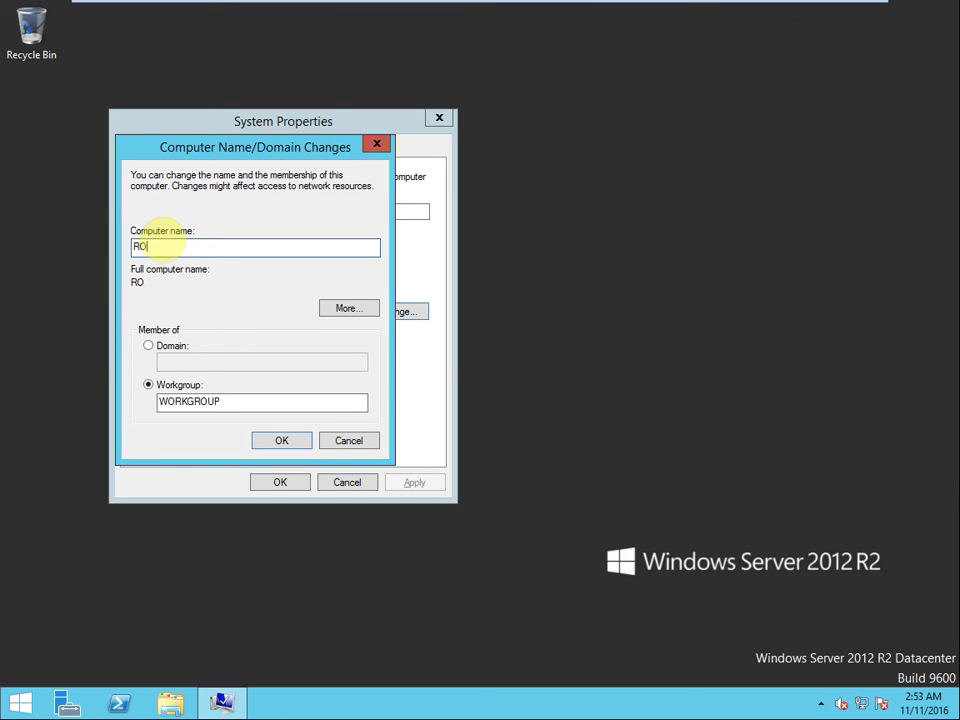
text(DC-01)
click(283, 440)
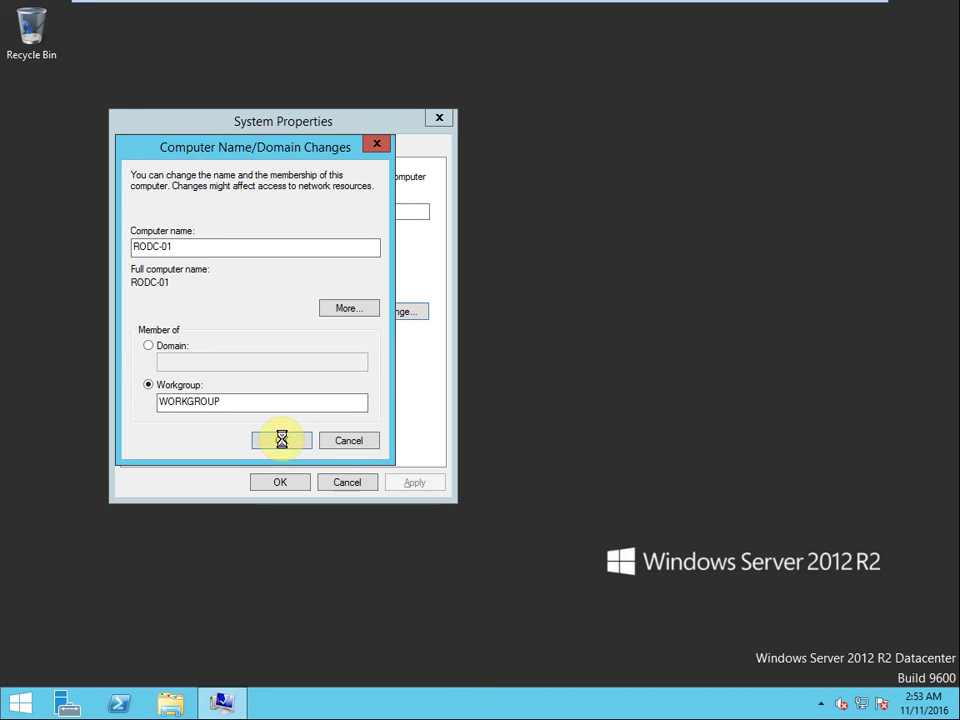
Acknowledge the restart notice, close System Properties, and restart the server now
click(583, 374)
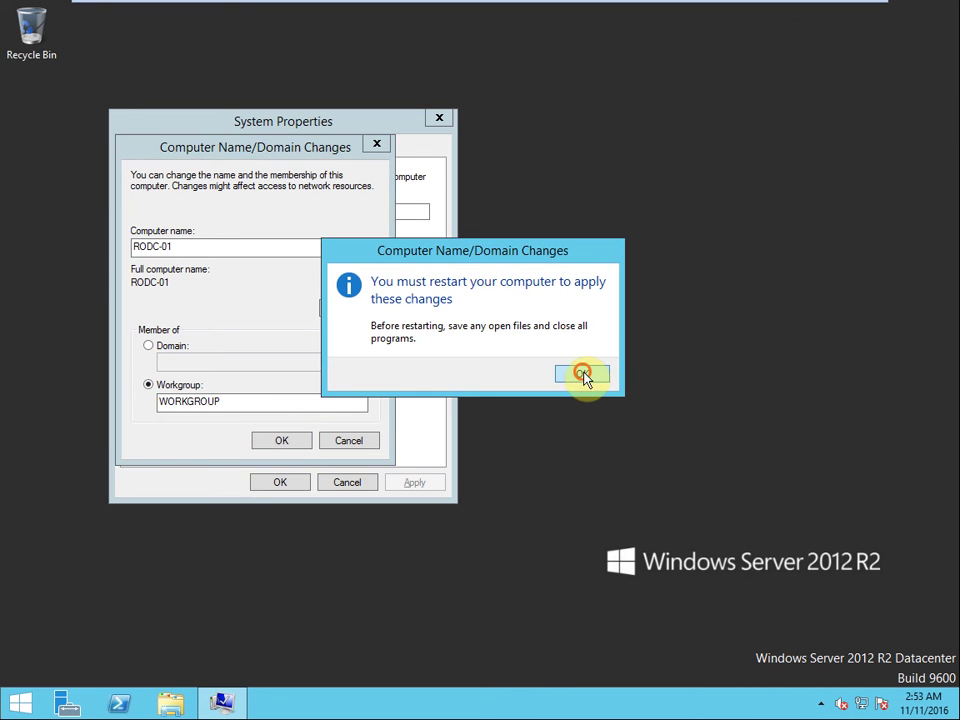
click(297, 488)
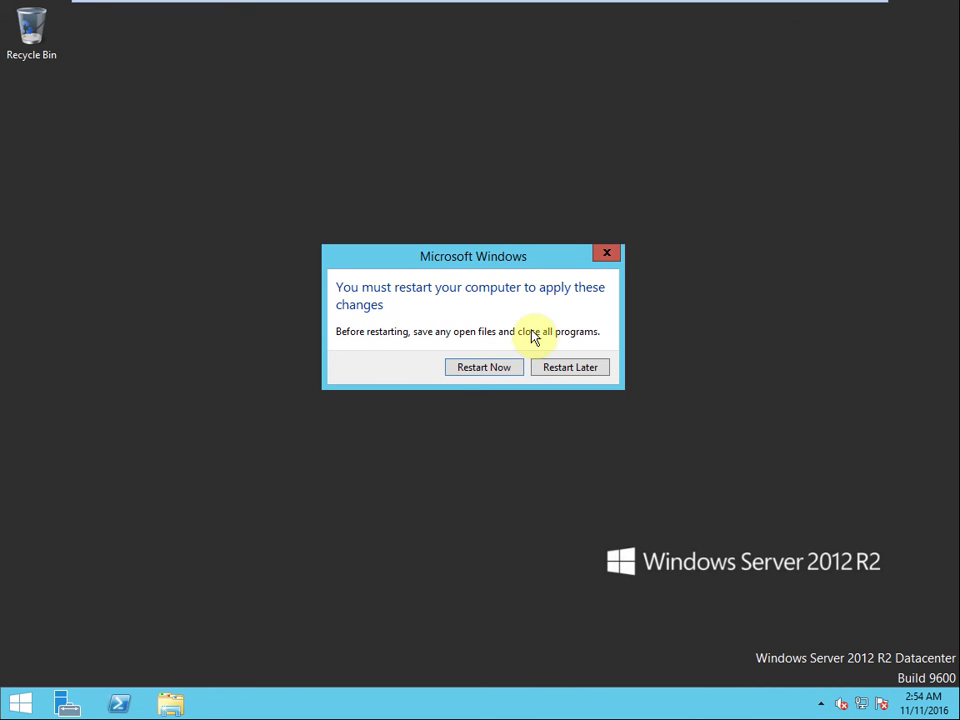
click(470, 373)
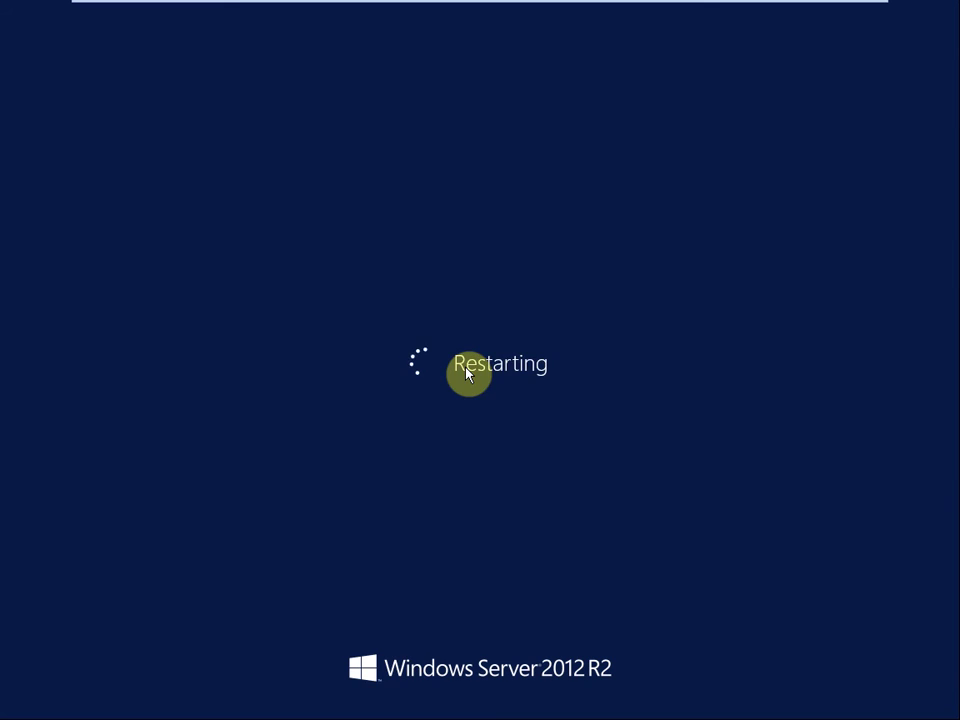
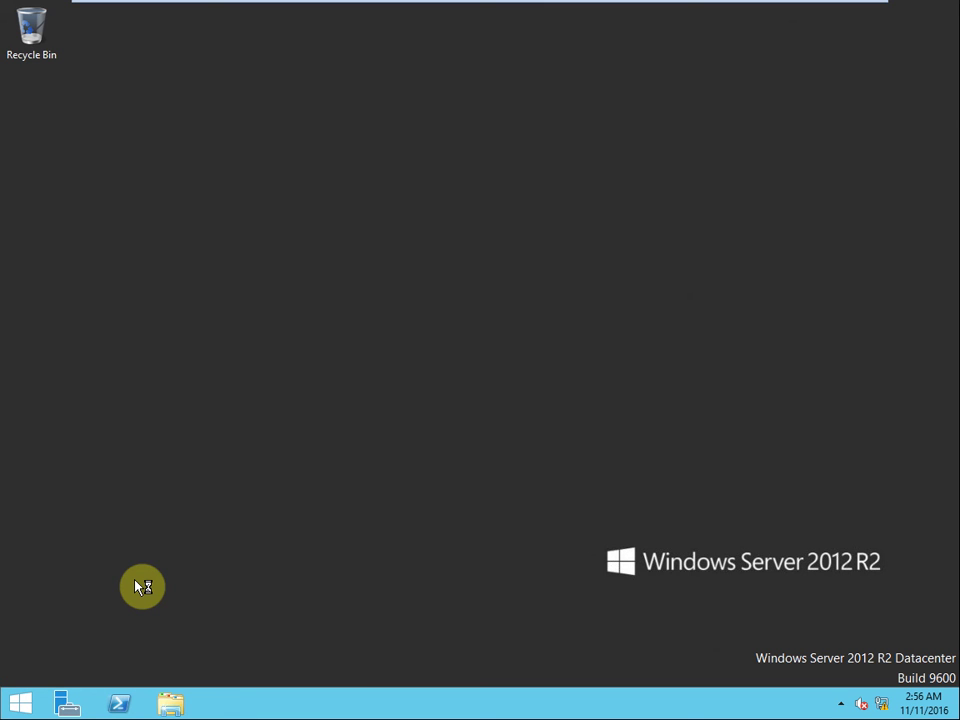
Set the Ethernet adapter's IPv4 preferred DNS server to 172.16.0.201 via ncpa.cpl
key(super+r)
text(ncpa)
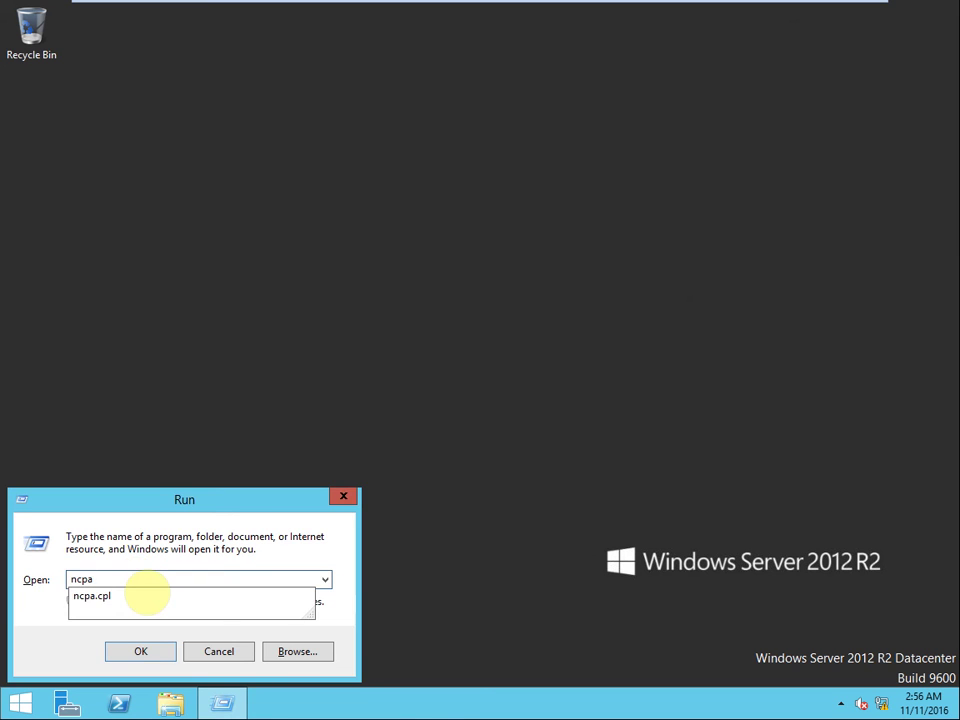
key(Return)
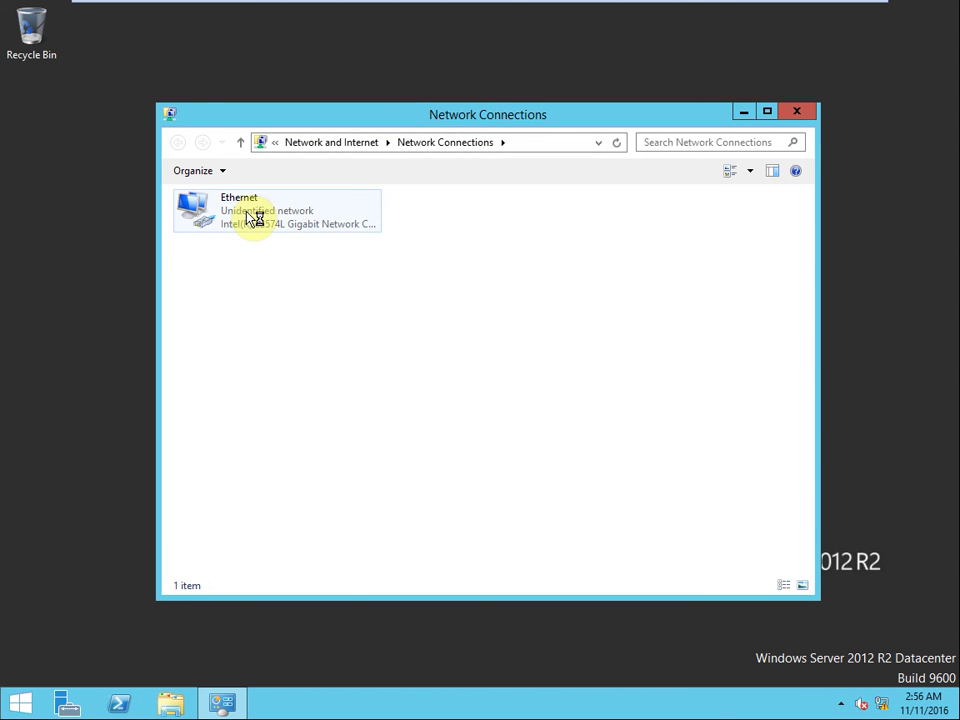
right_click(247, 212)
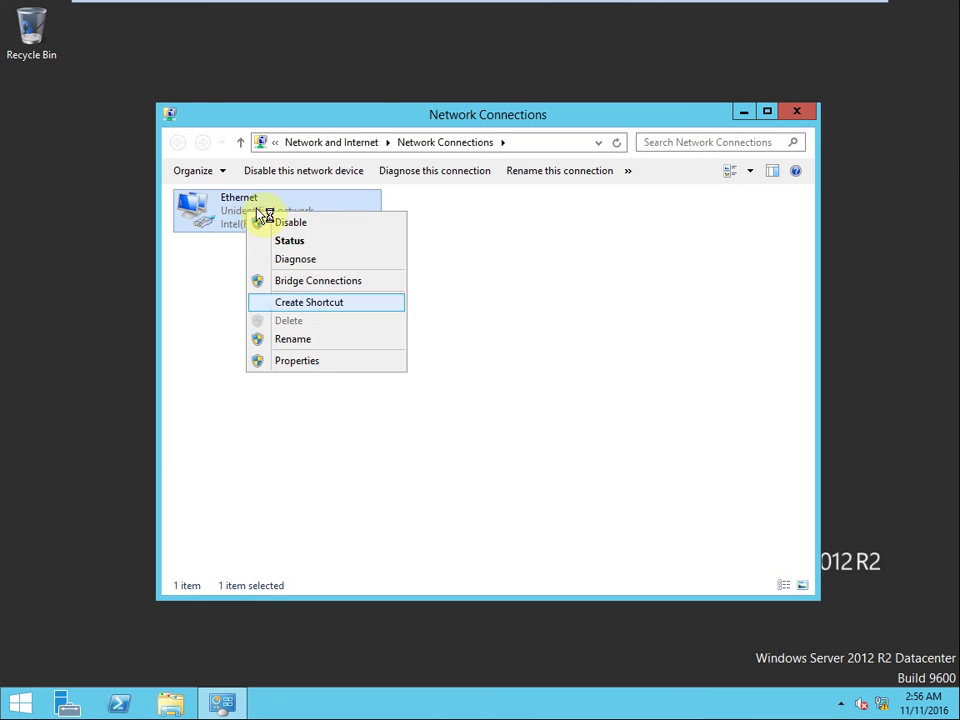
click(322, 372)
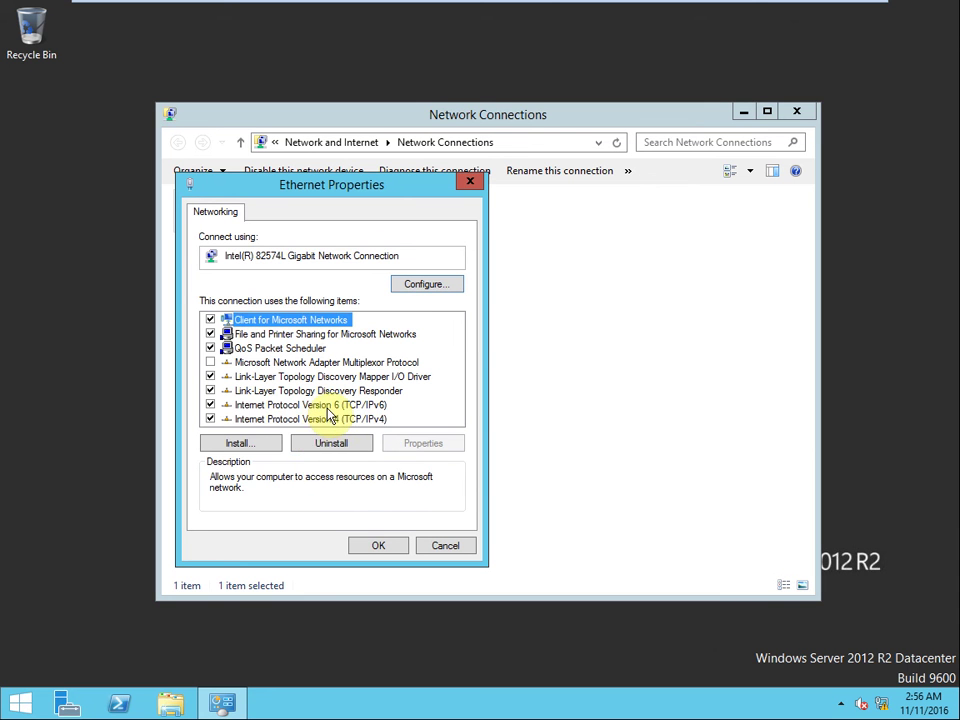
click(332, 419)
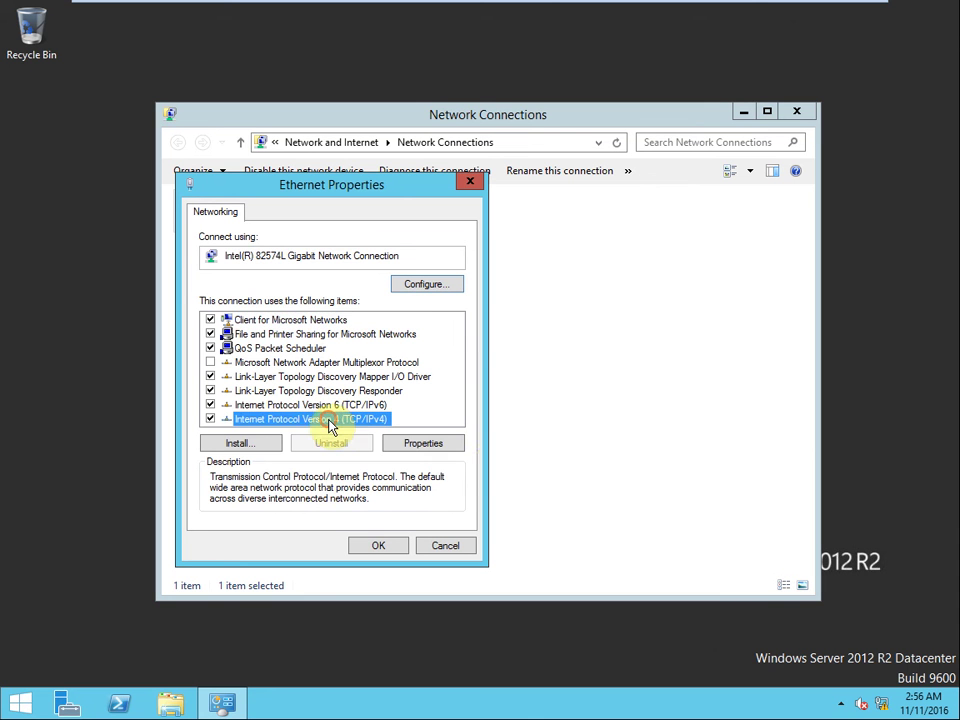
click(437, 445)
click(401, 502)
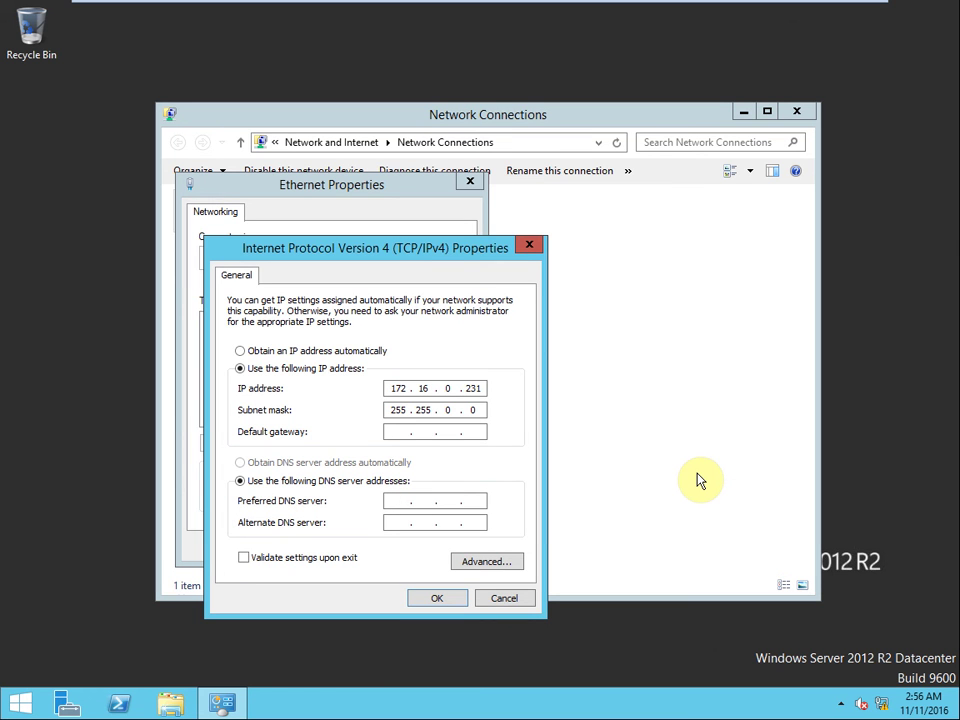
text(172 . 16 . 0 . 201)
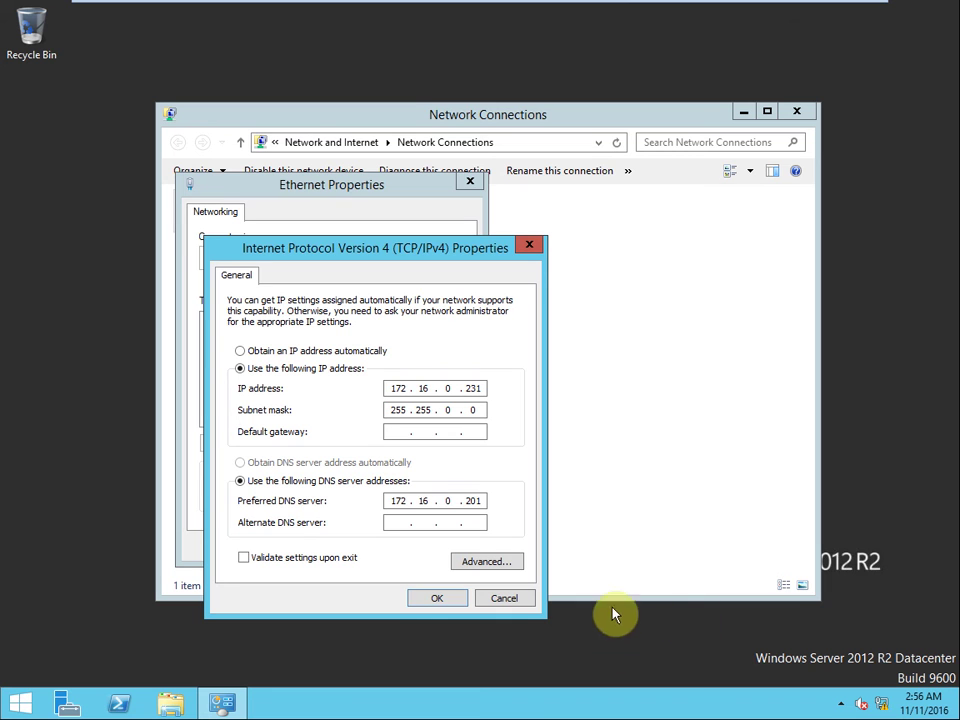
click(420, 600)
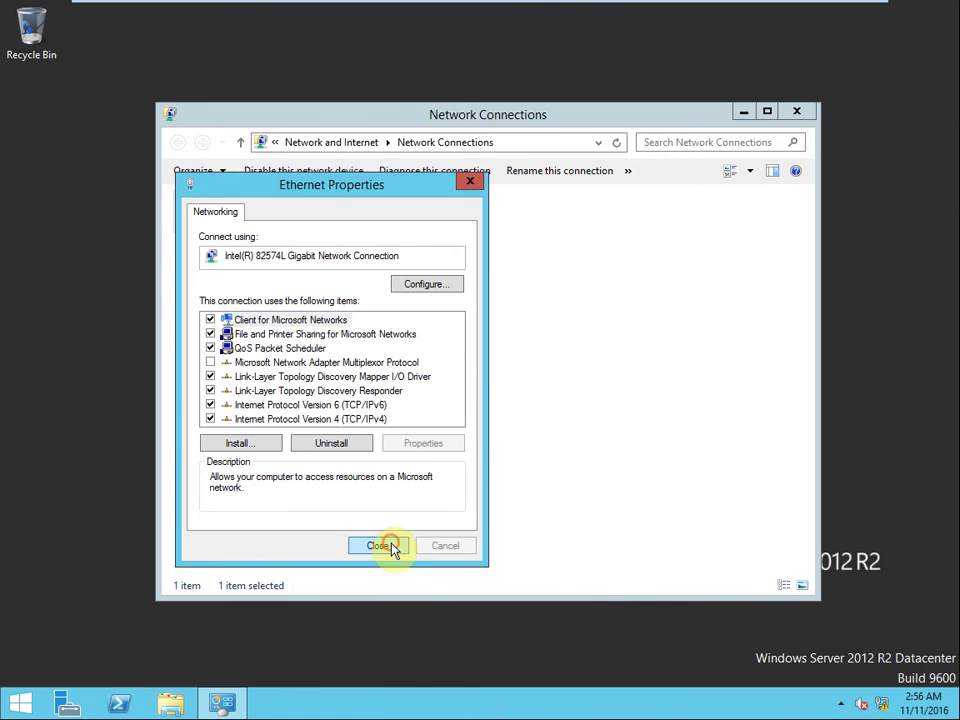
click(393, 548)
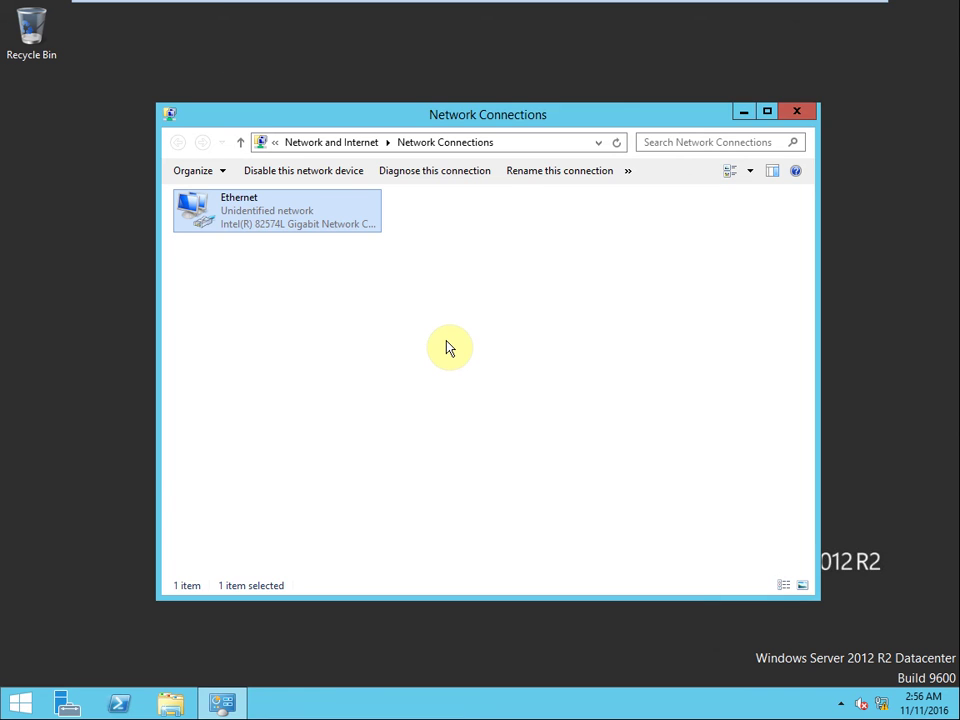
Open a Command Prompt with cmd from Run
key(super+r)
text(cmd)
key(Return)
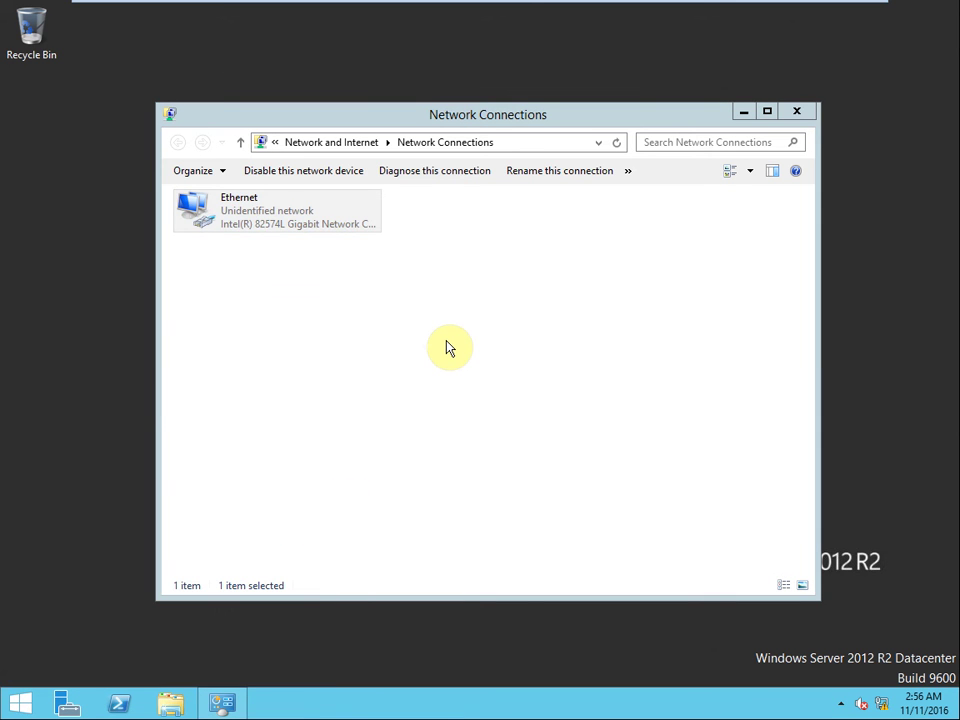
Ping 172.16.0.201, fixing the mistyped 172.16.0.2041, then bring Server Manager forward
text(ping )
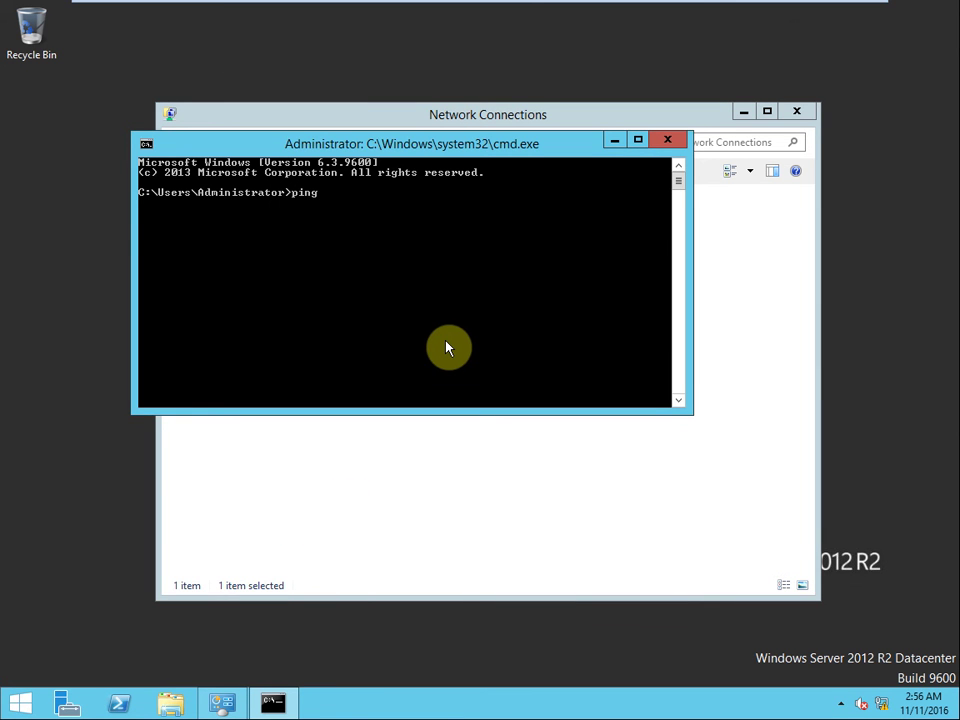
text(172.16.0)
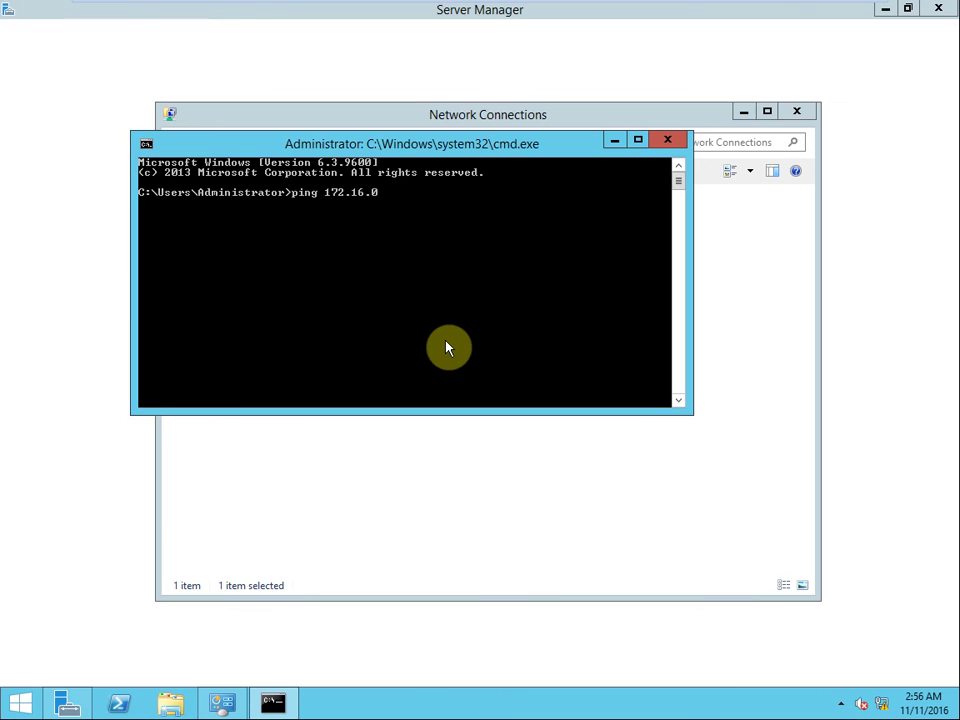
text(.2041)
key(Return)
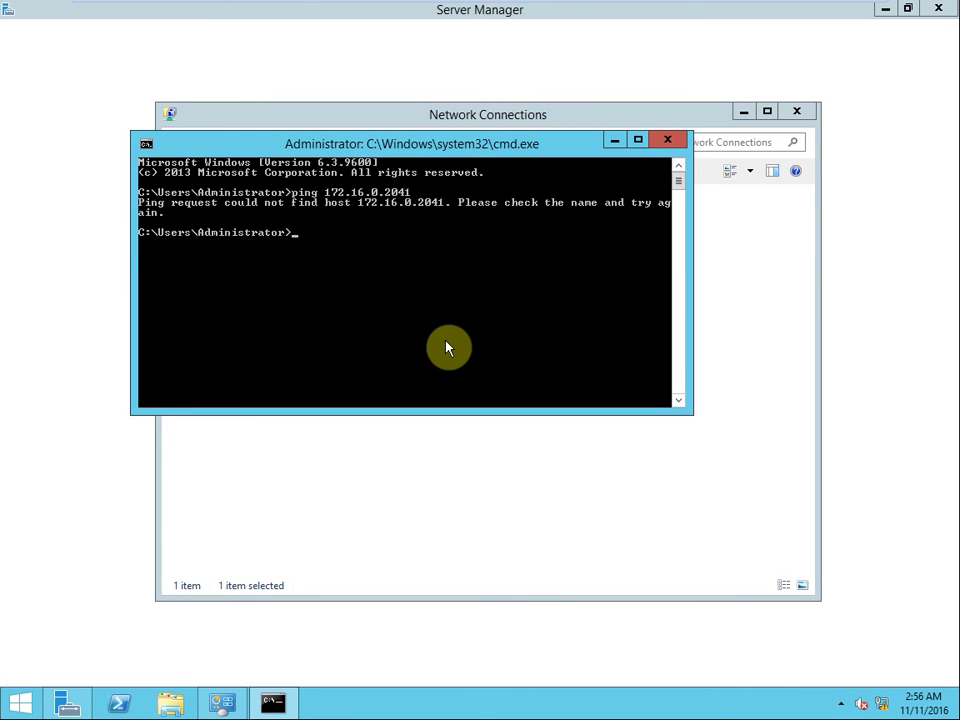
key(Up)
key(BackSpace)
key(BackSpace)
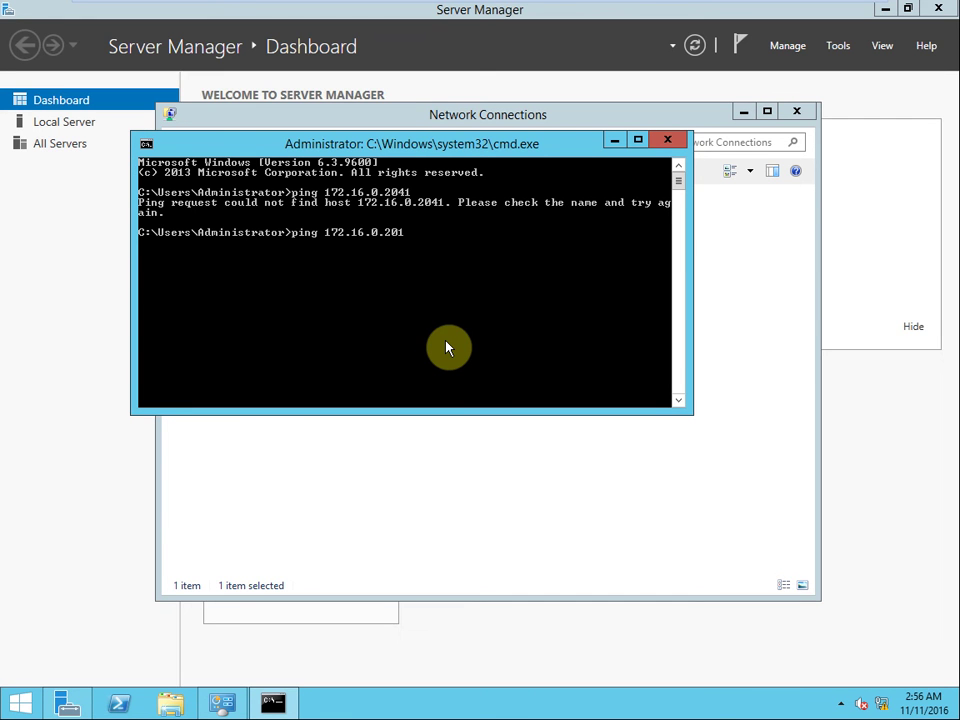
text(1)
key(Return)
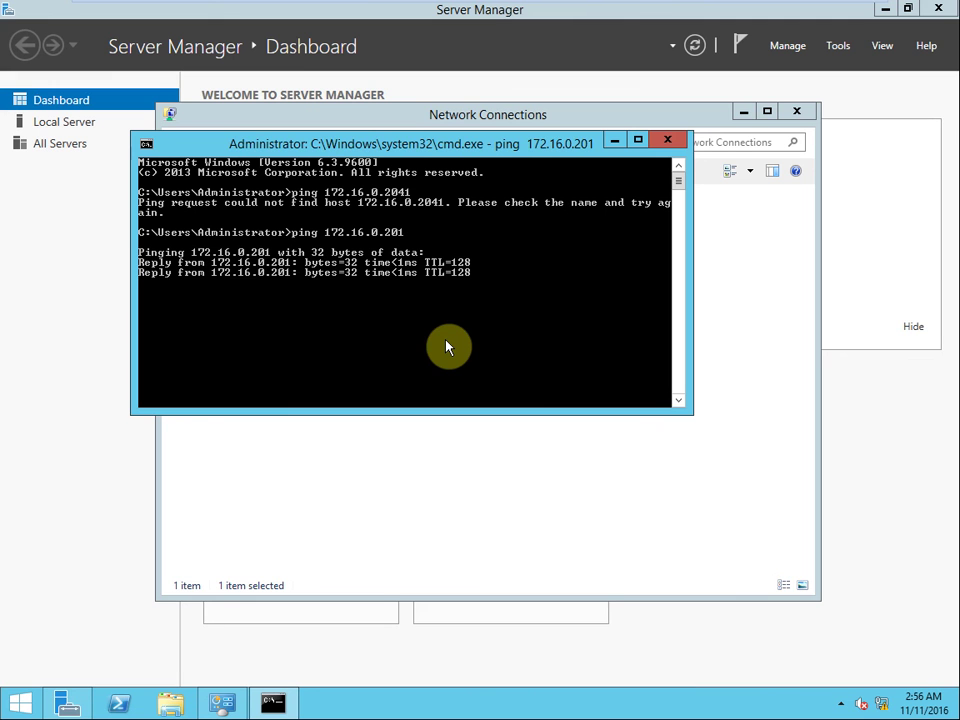
click(28, 270)
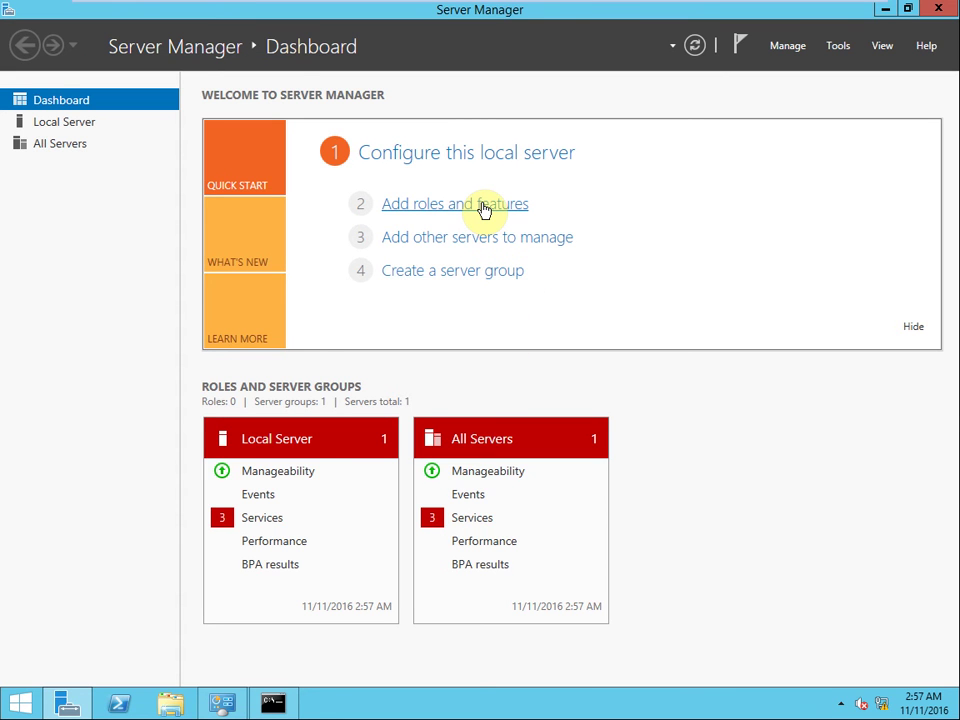
Install Active Directory Domain Services with its required features on RODC-01 via Add Roles and Features
click(484, 205)
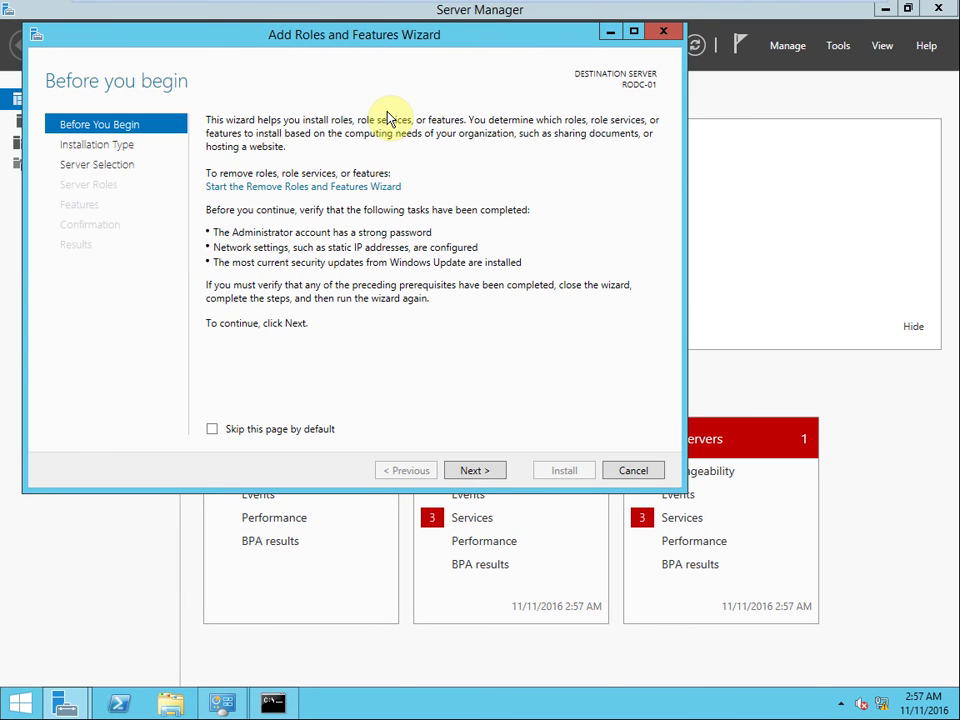
click(494, 474)
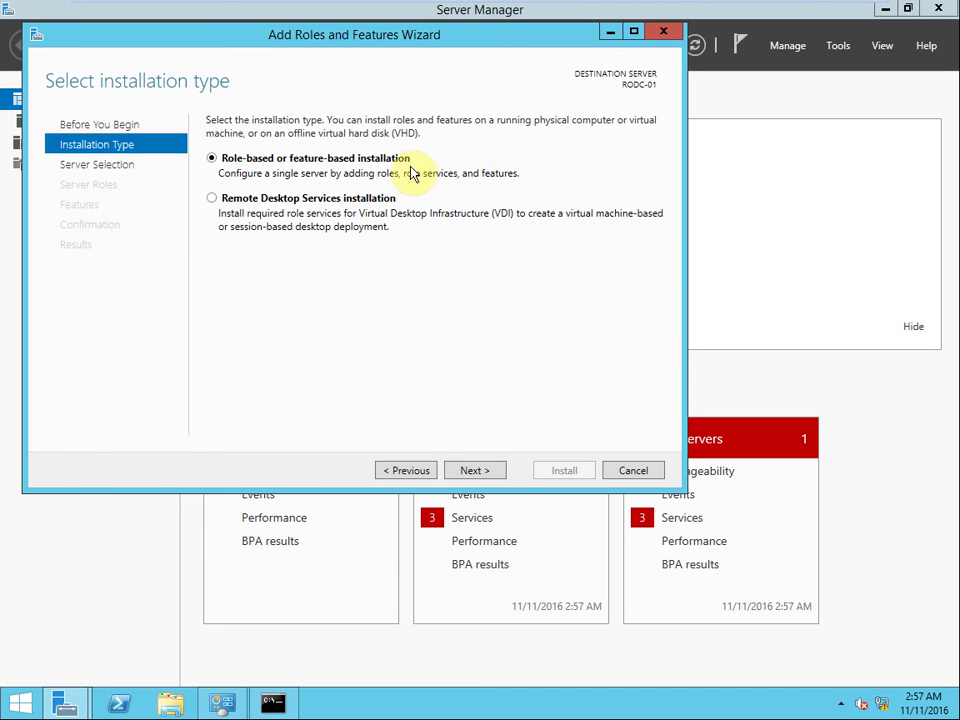
click(500, 471)
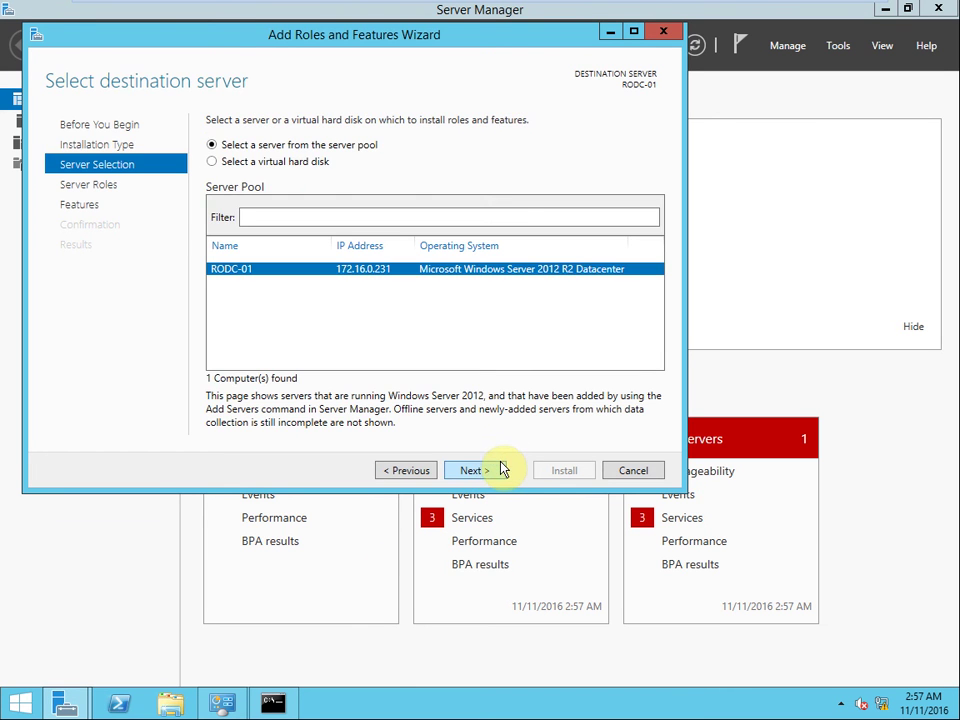
click(499, 470)
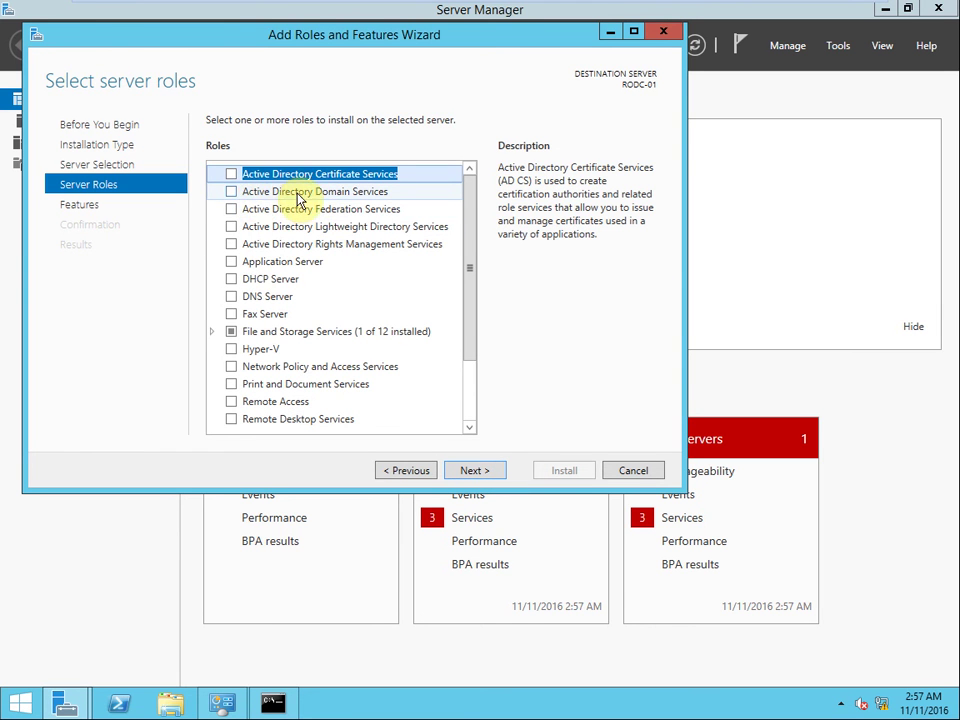
click(232, 192)
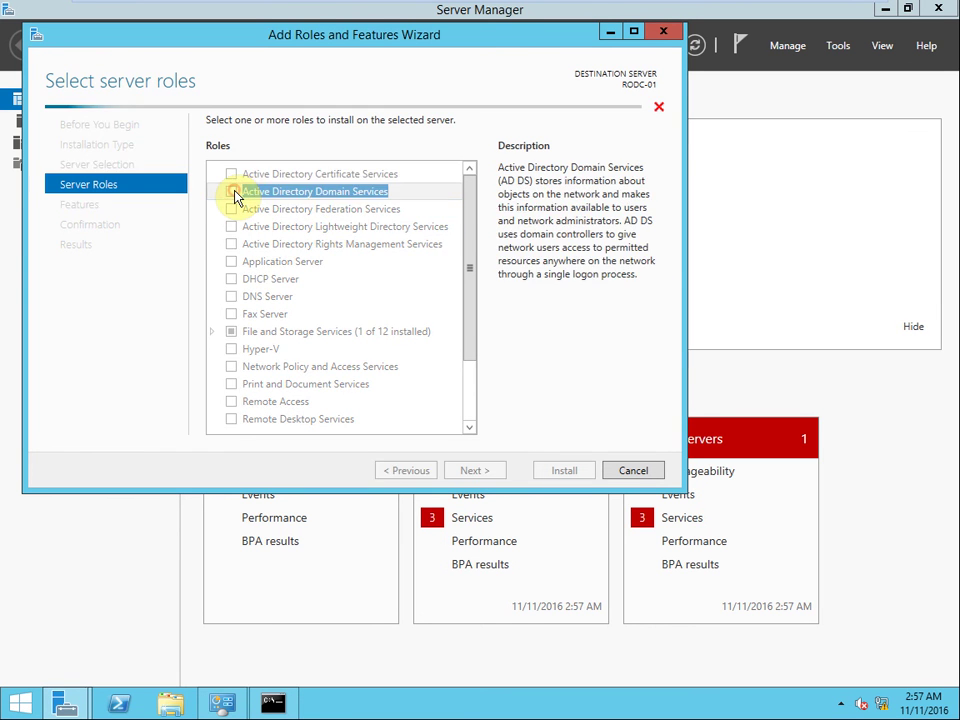
click(406, 404)
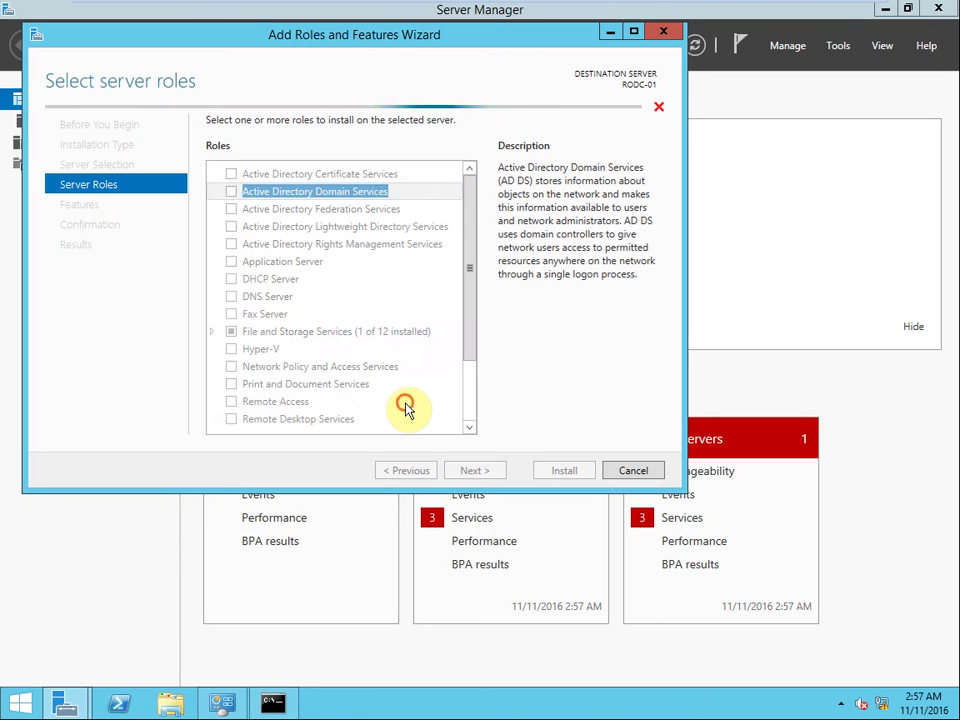
click(490, 474)
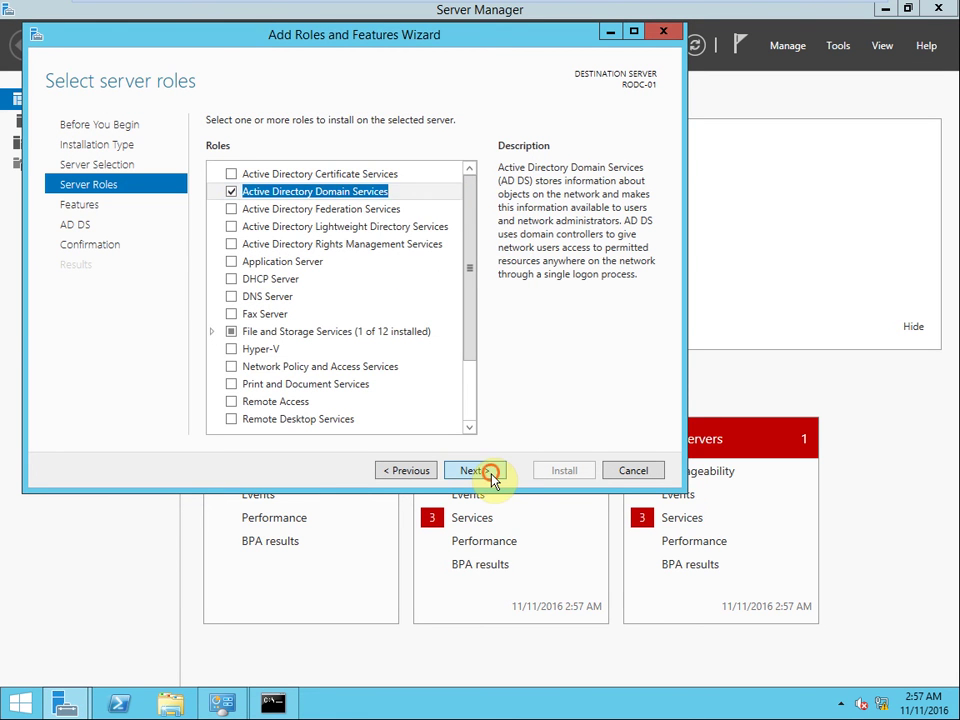
click(474, 470)
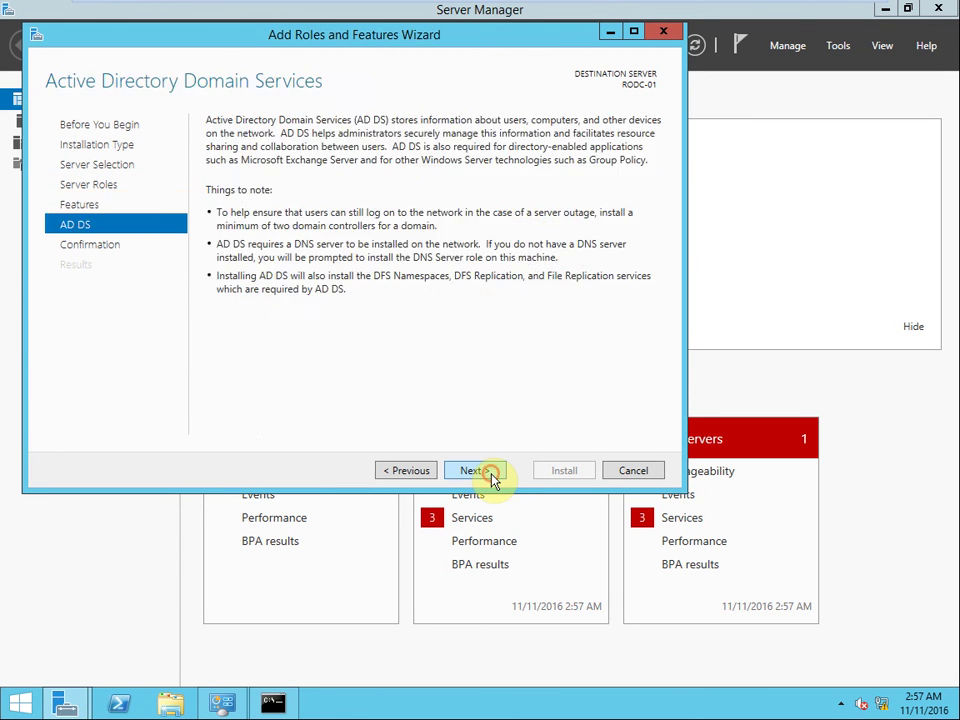
click(491, 478)
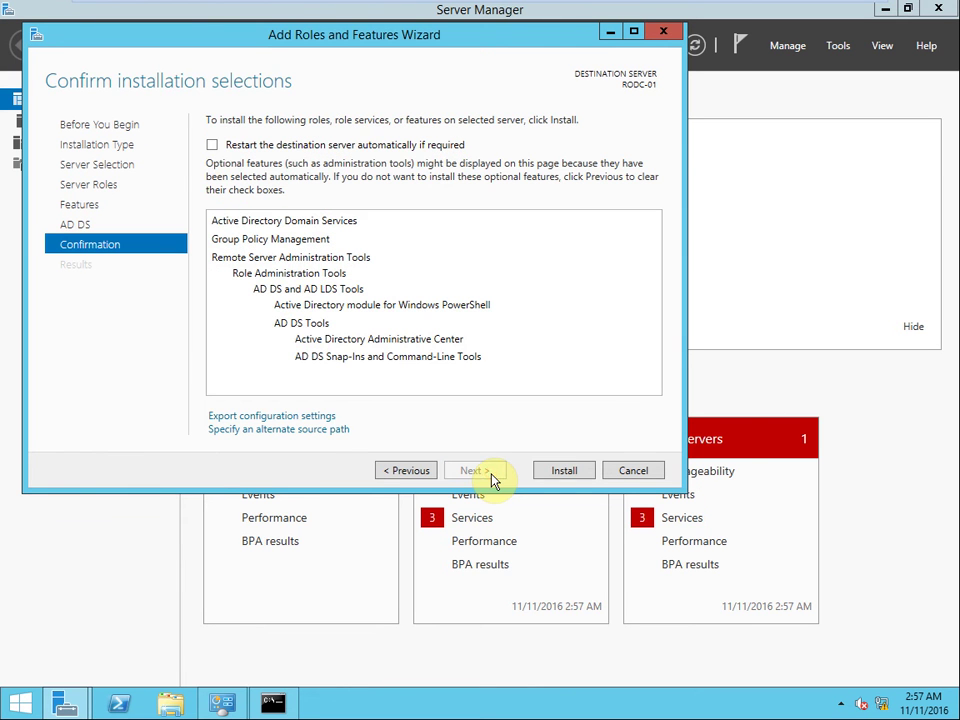
click(562, 474)
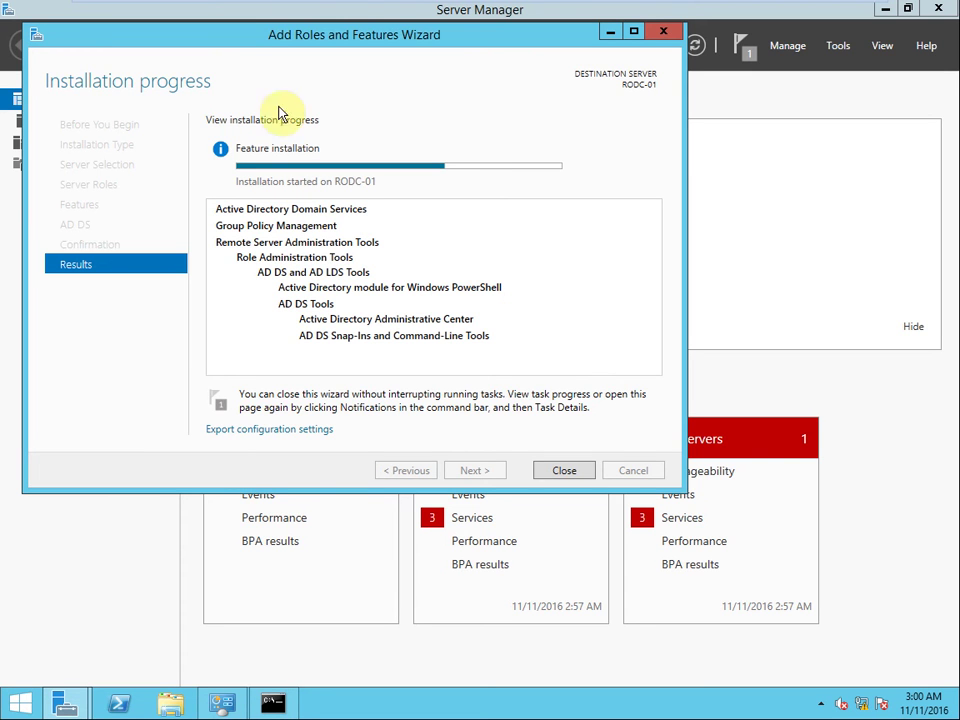
On the other server's Active Directory Users and Computers, view the Domain Controllers container
mouse_move(189, 11)
click(225, 20)
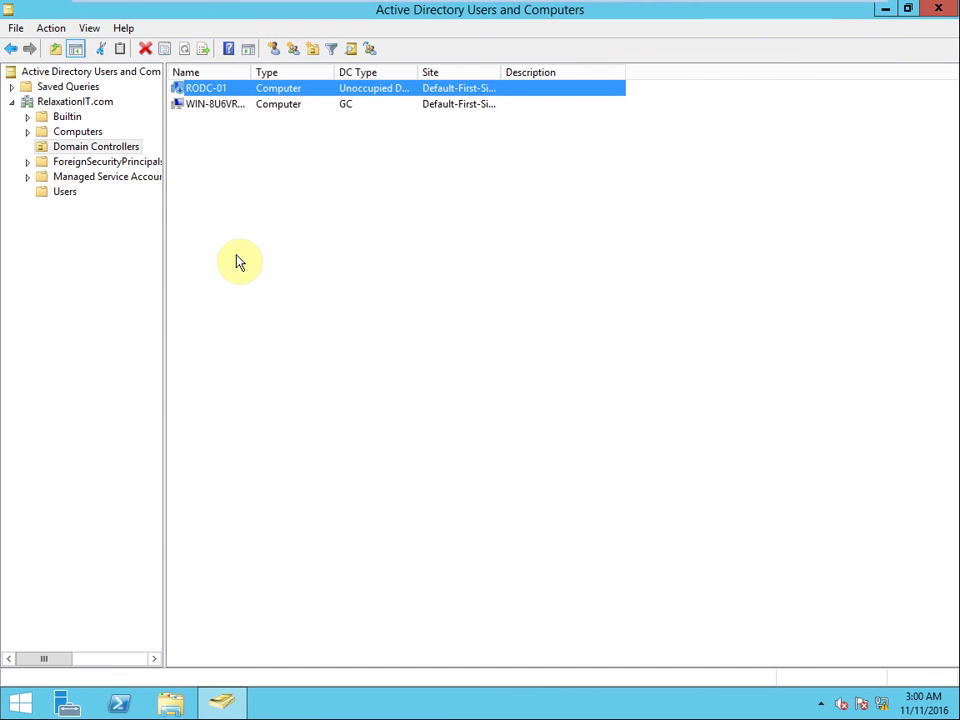
click(55, 193)
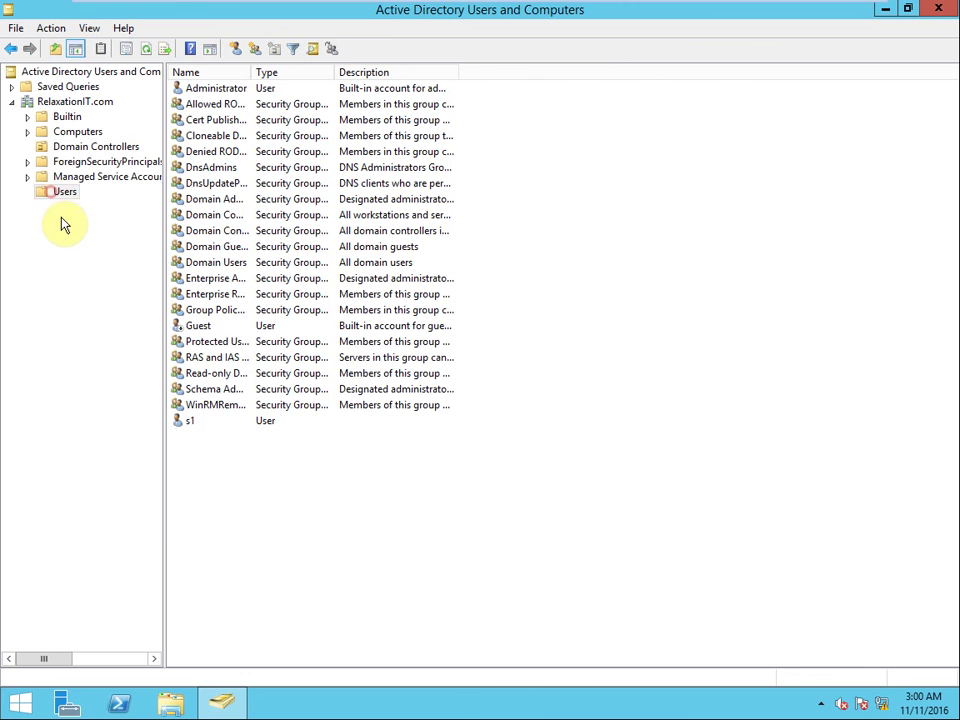
click(76, 133)
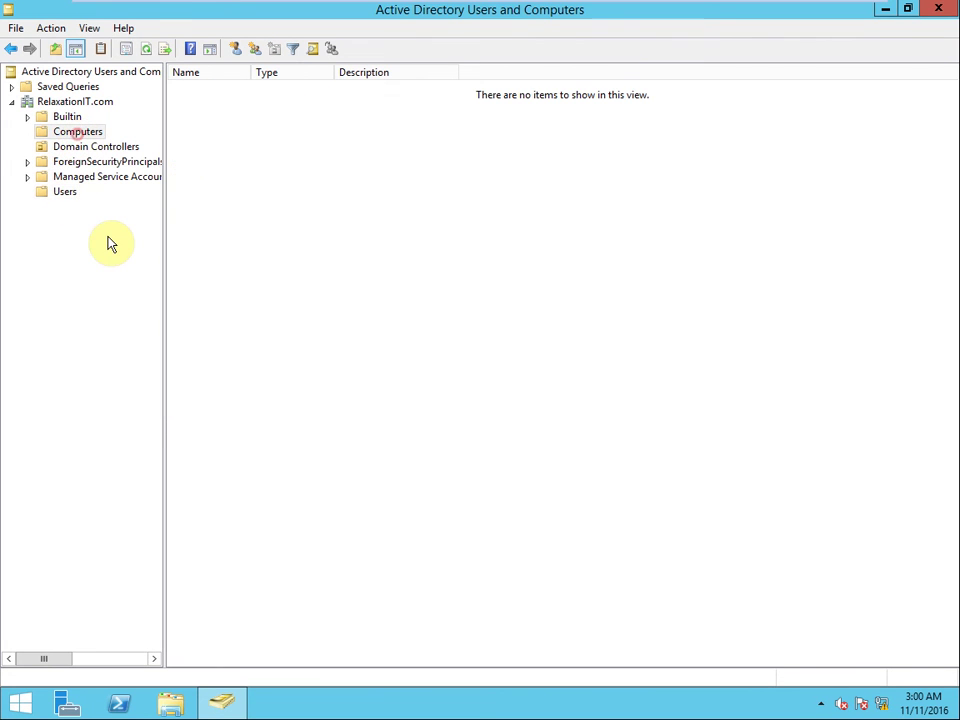
click(92, 147)
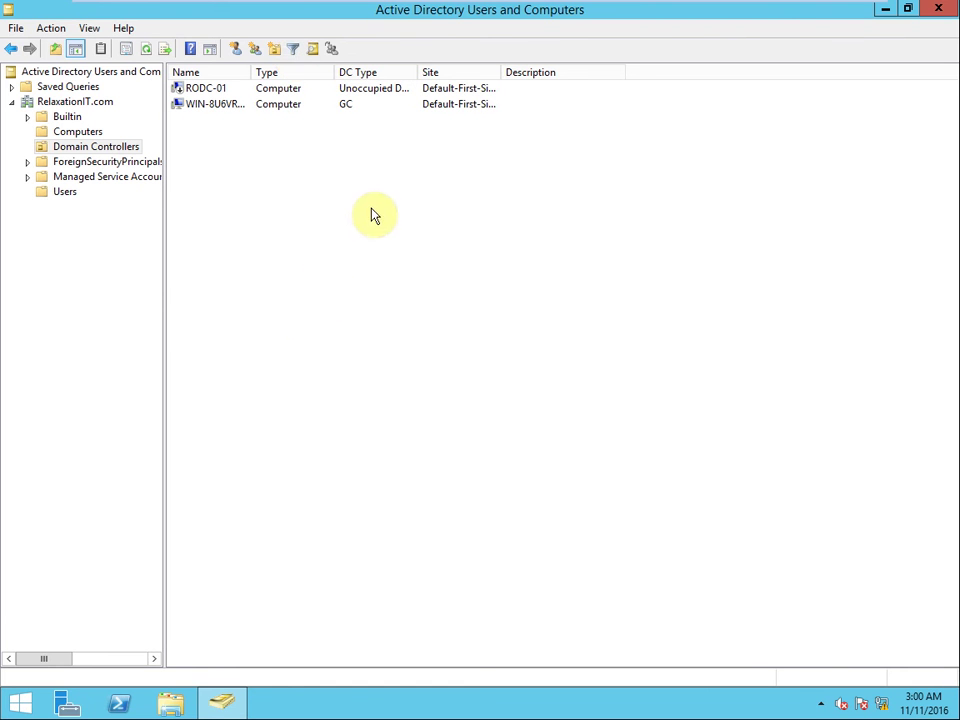
Switch to the RODC-01 VM and choose to promote it to a domain controller
mouse_move(274, 6)
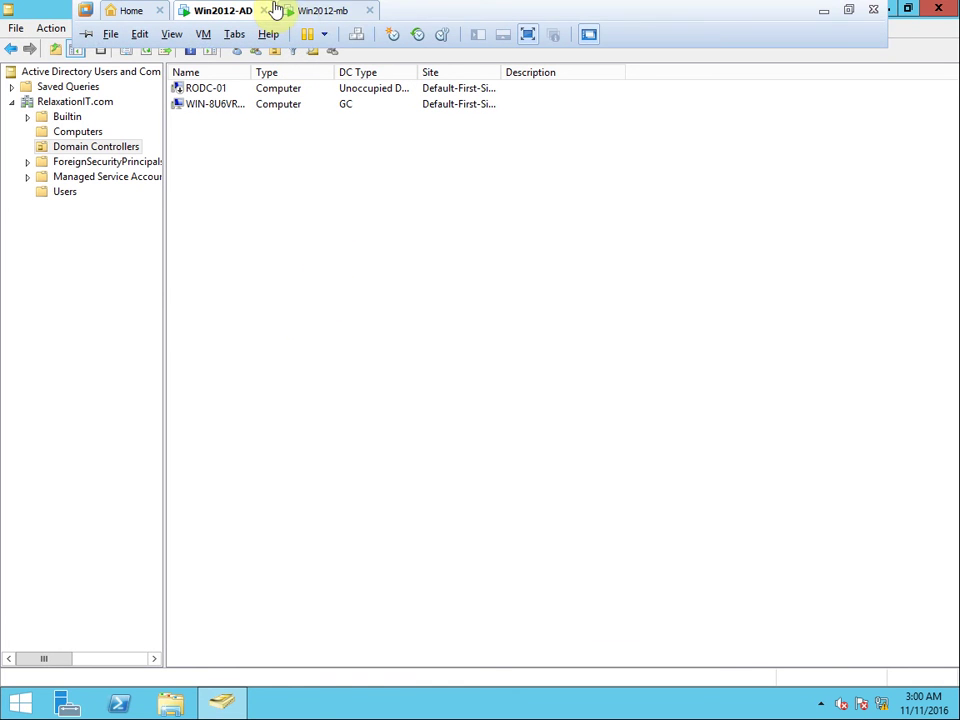
click(341, 14)
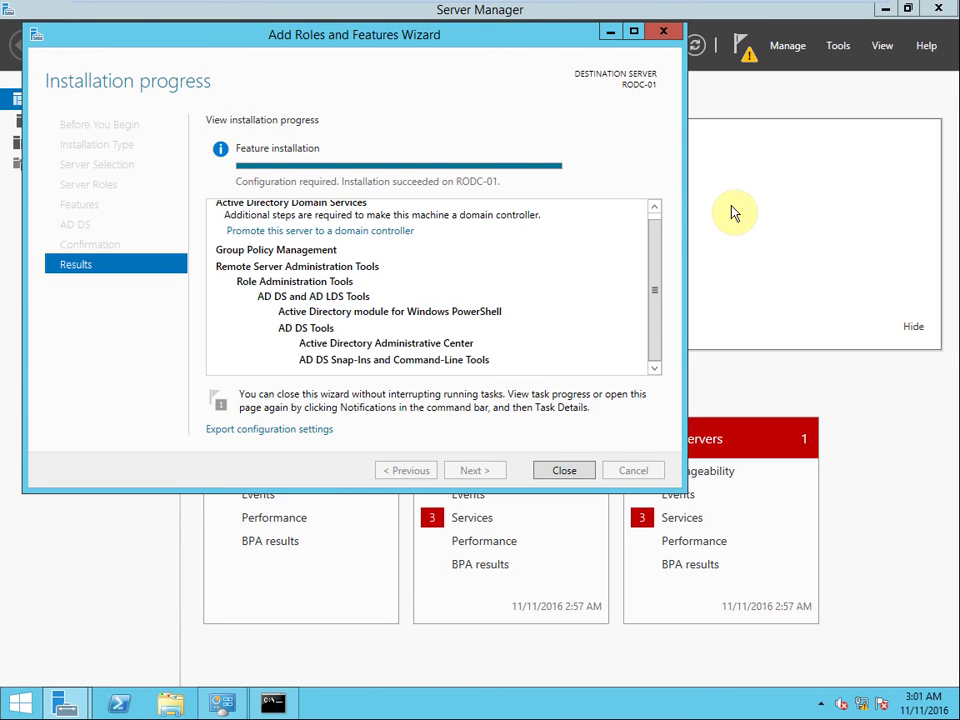
click(313, 232)
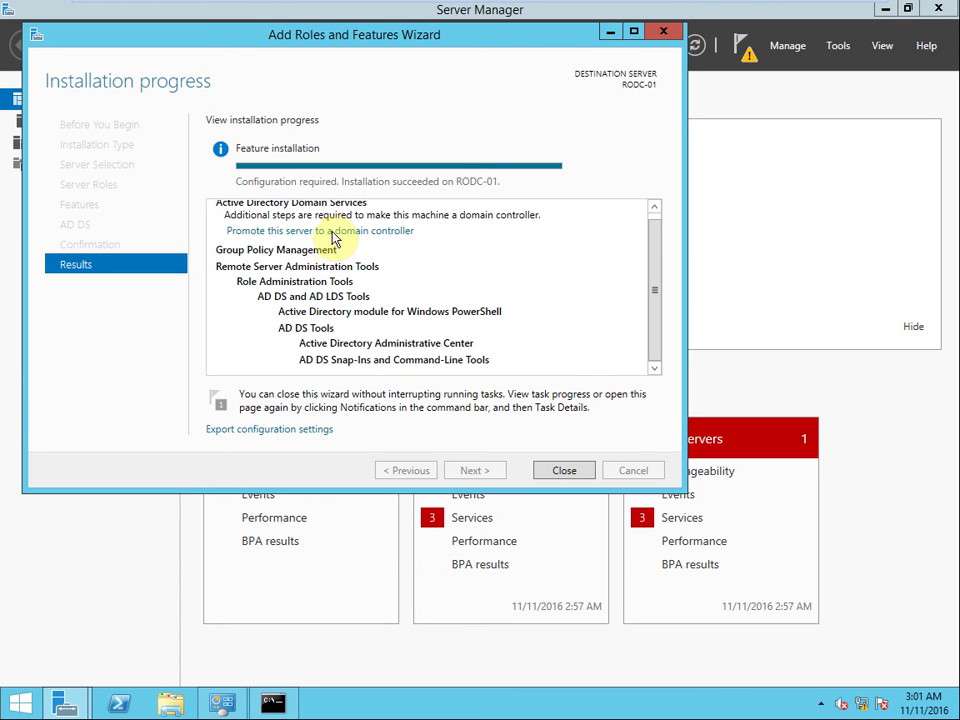
Open the AD DS Configuration Wizard and browse for the existing domain
click(332, 231)
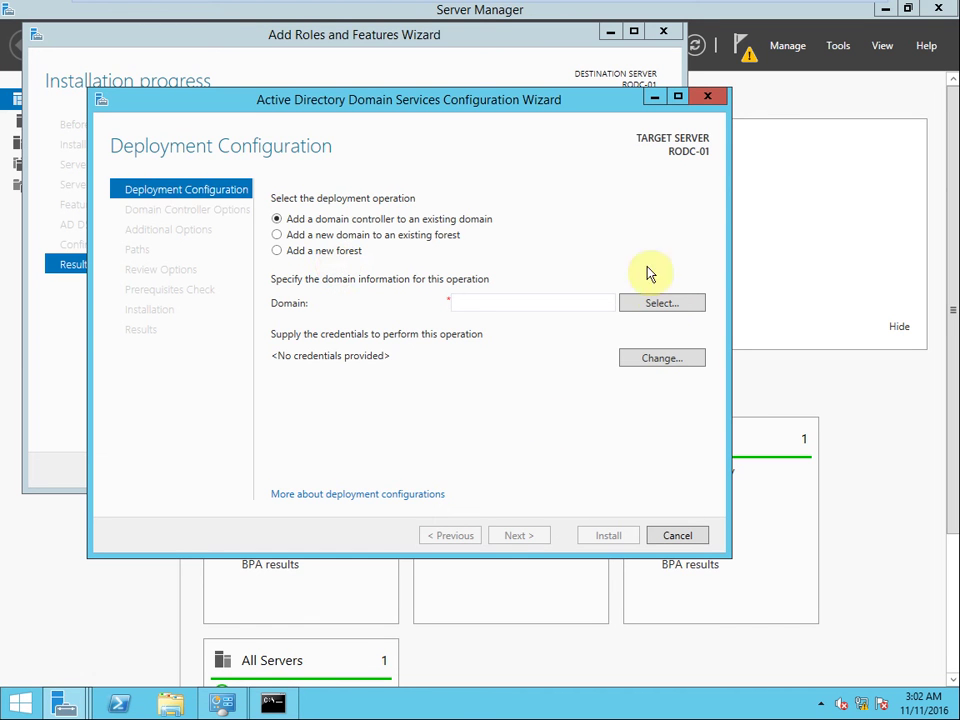
click(662, 303)
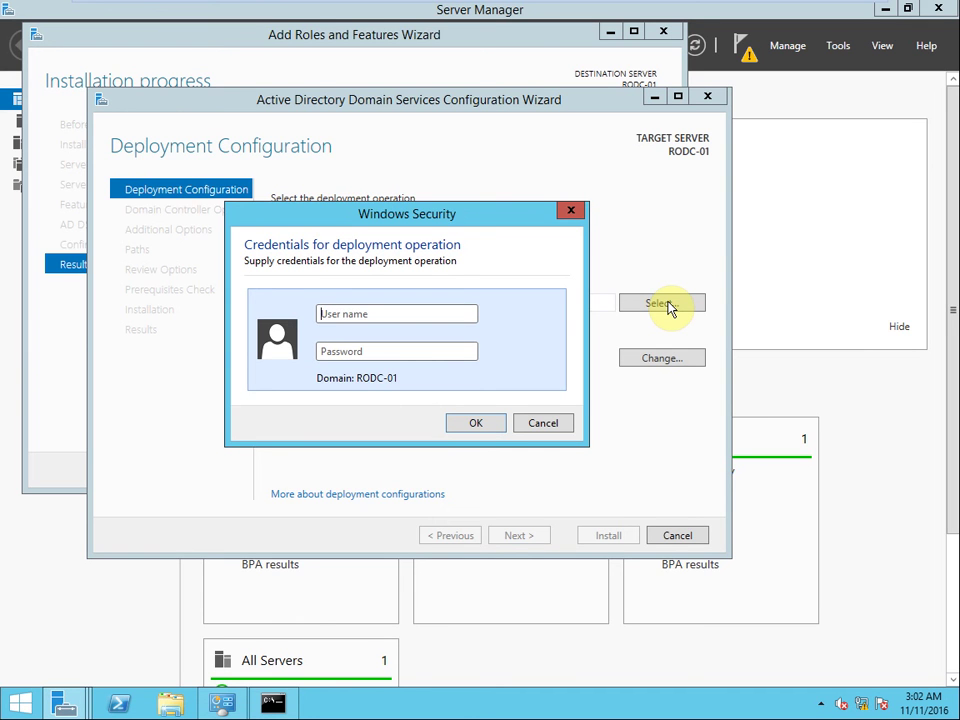
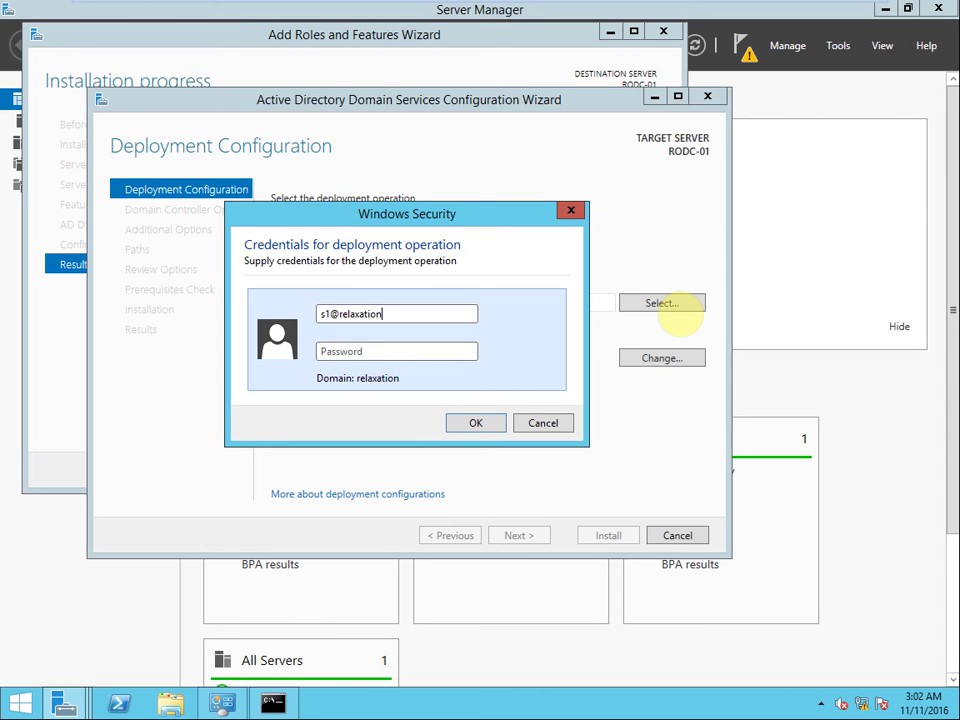
Enter the relaxationit.com account's user name and password in the credentials prompt
key(Tab)
text(********)
key(Return)
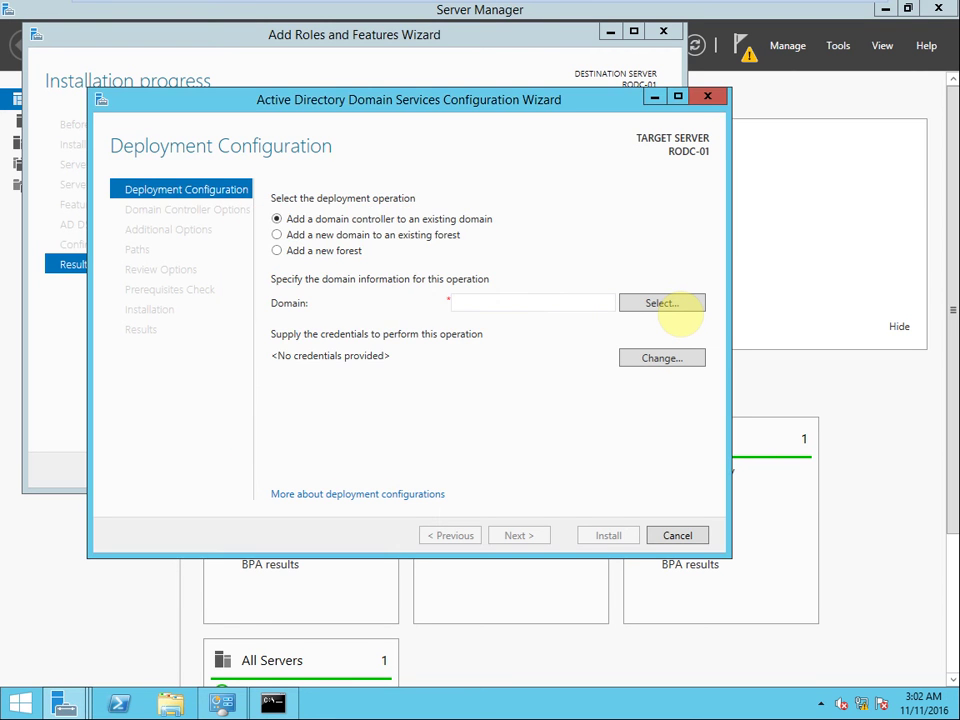
Browse the forest for the domain, dismiss the incorrect password error, and select the Domain entry
click(662, 303)
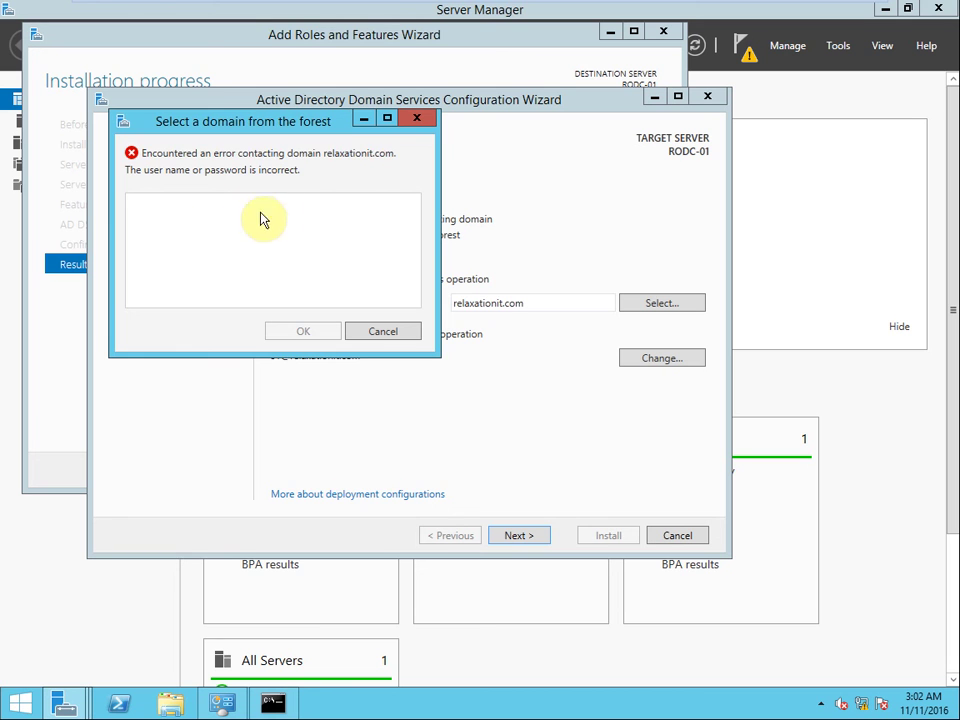
click(407, 331)
click(636, 302)
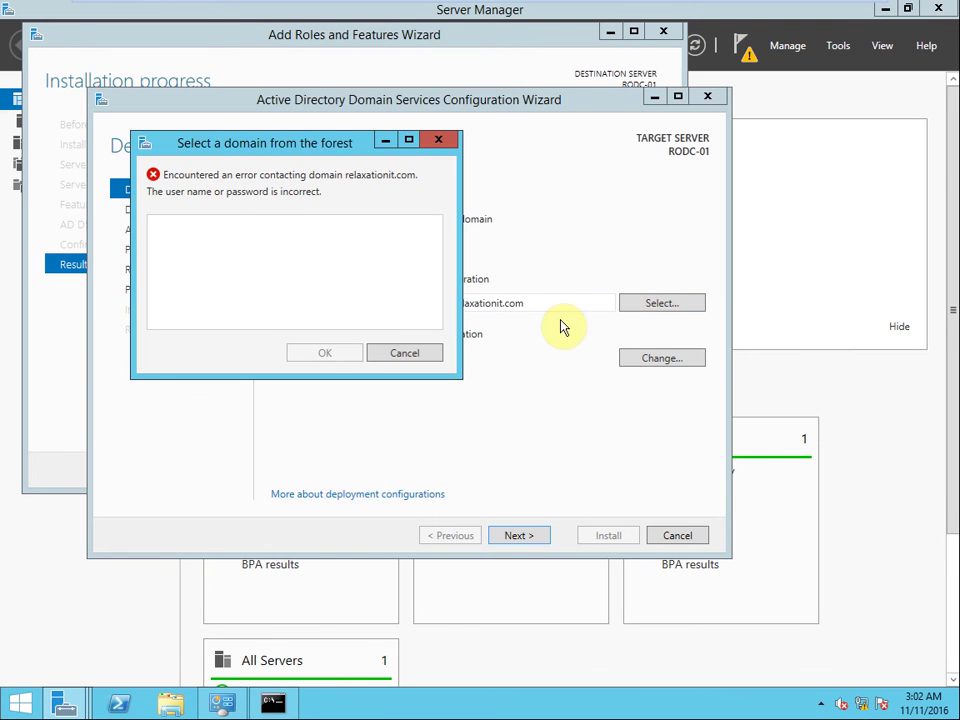
click(410, 356)
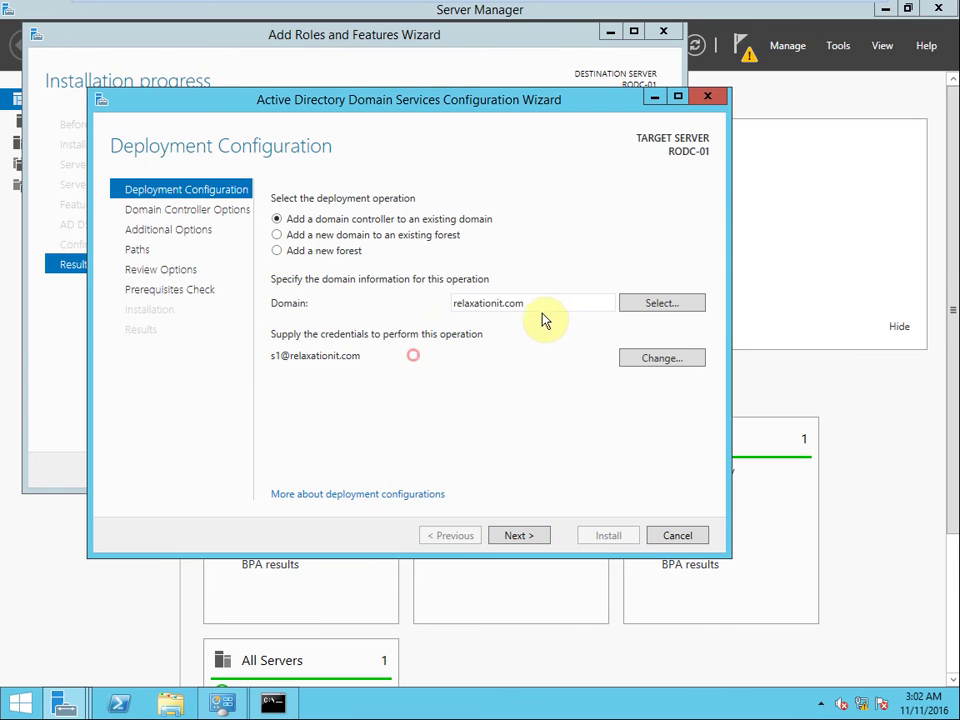
double_click(545, 307)
Clear the Domain field and re-enter the relaxationit.com account's user name and password
key(BackSpace)
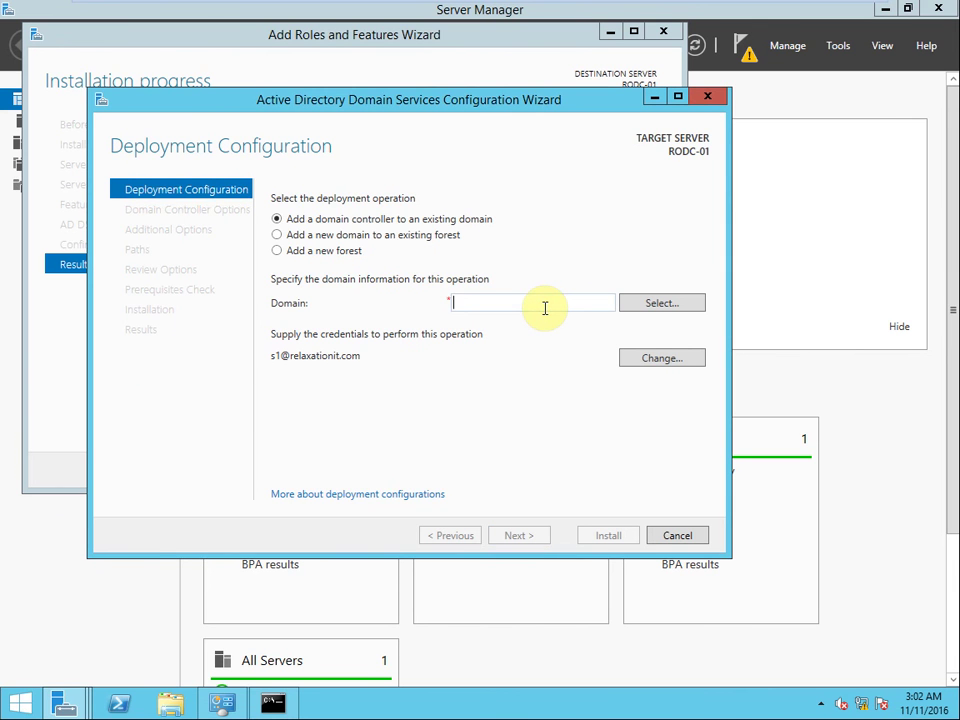
click(648, 314)
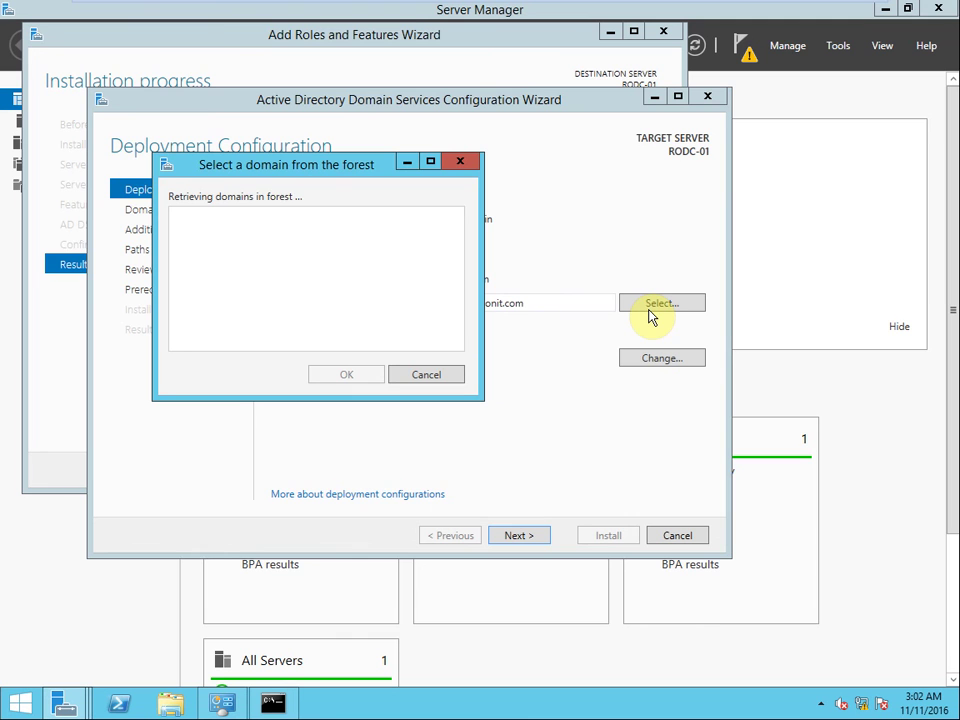
click(452, 376)
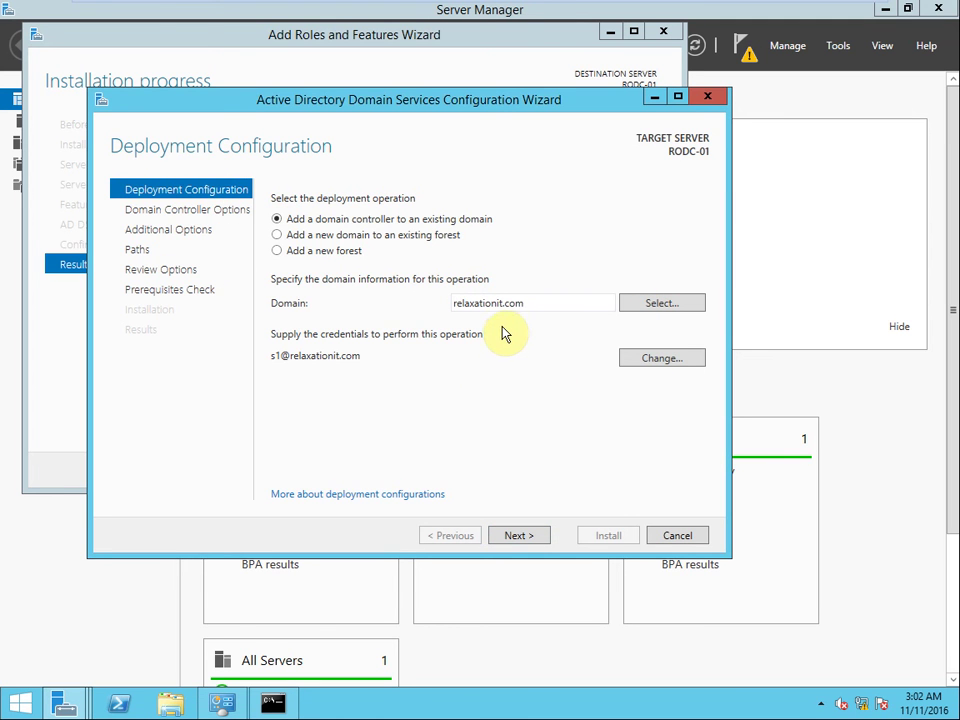
click(643, 362)
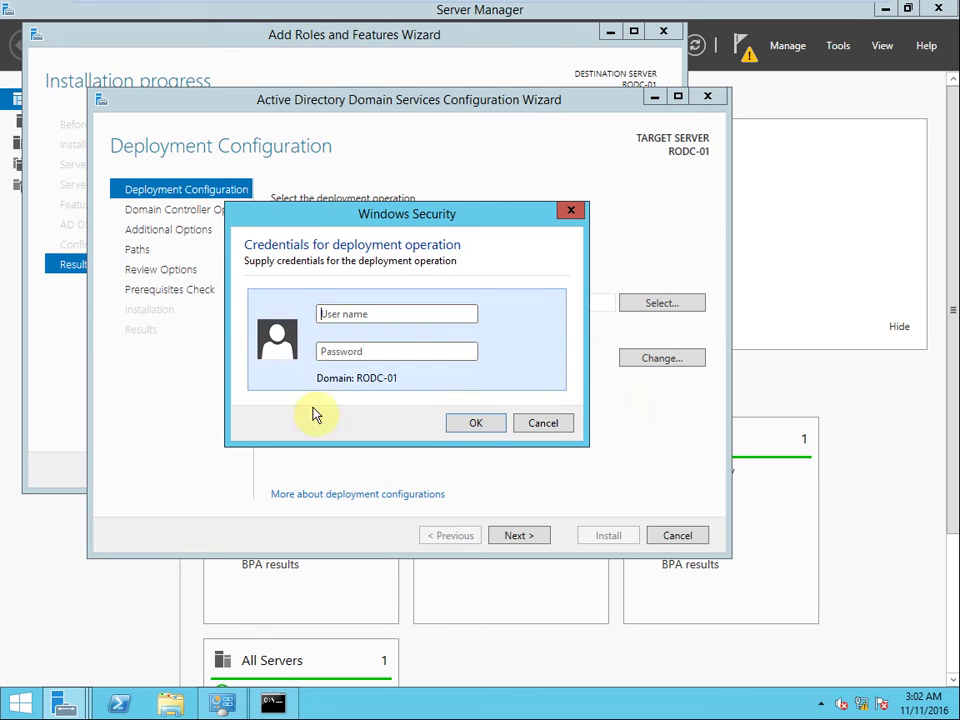
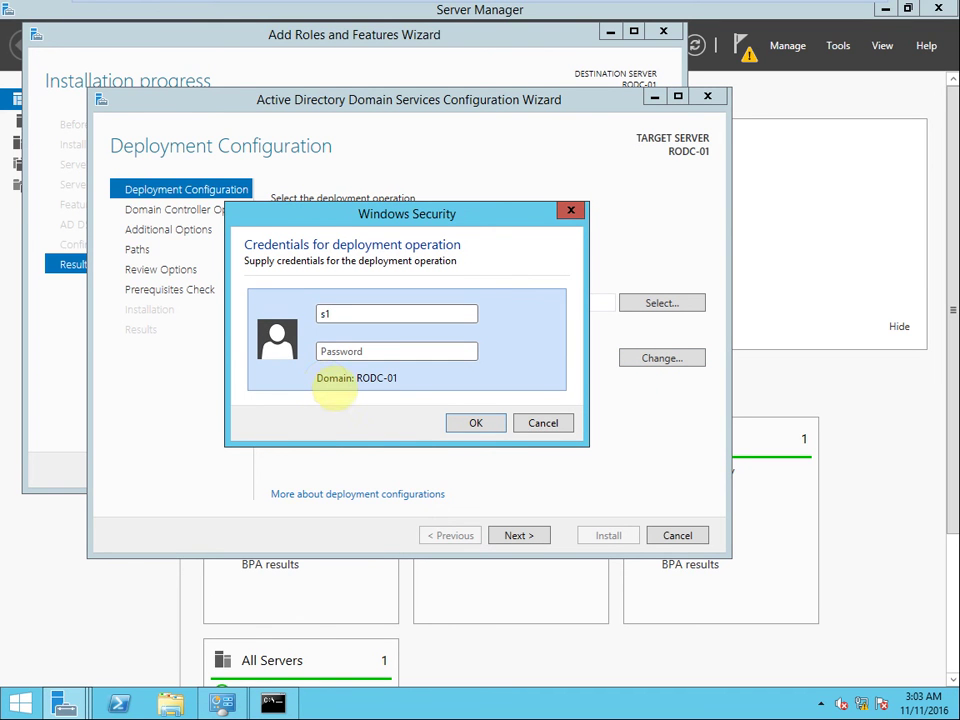
key(BackSpace)
key(BackSpace)
key(BackSpace)
key(BackSpace)
key(BackSpace)
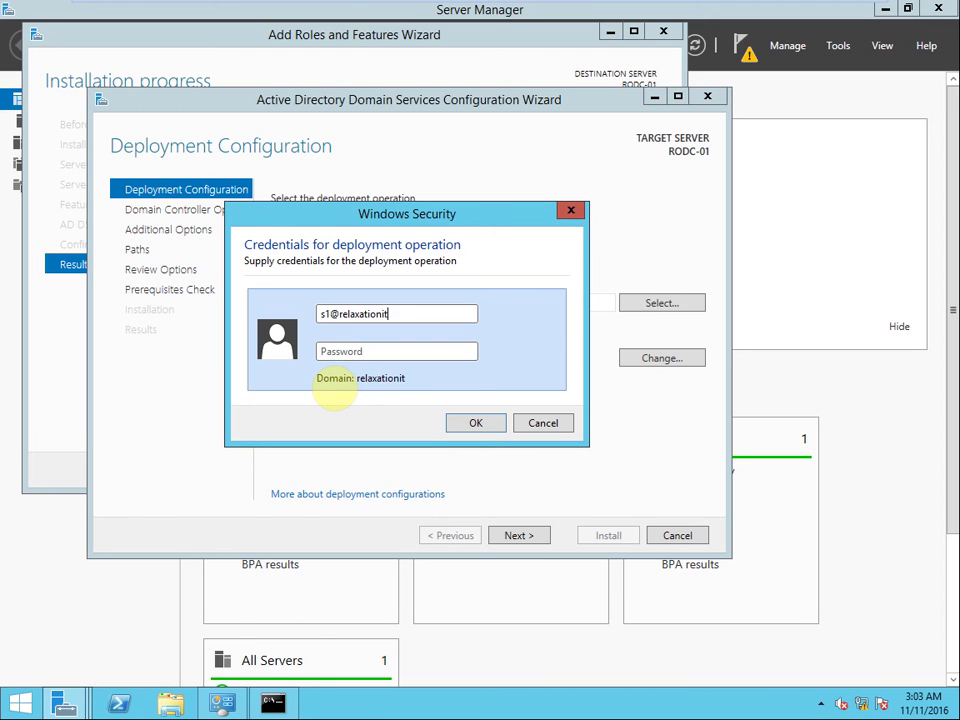
key(Tab)
key(Return)
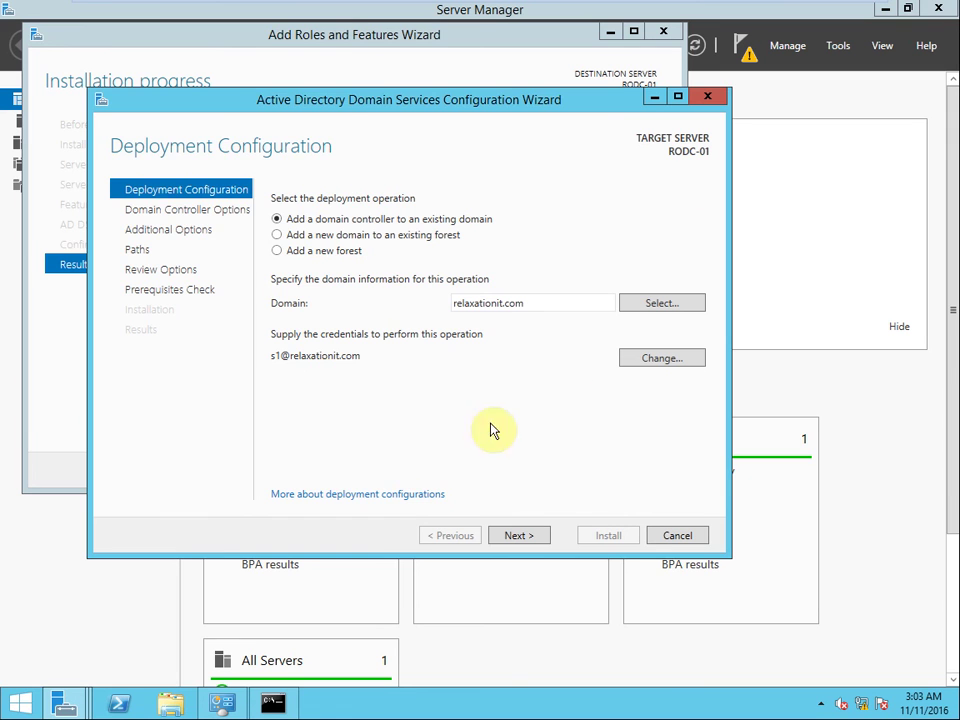
Pick RelaxationIT.com from the forest as the domain and continue to Domain Controller Options
click(695, 301)
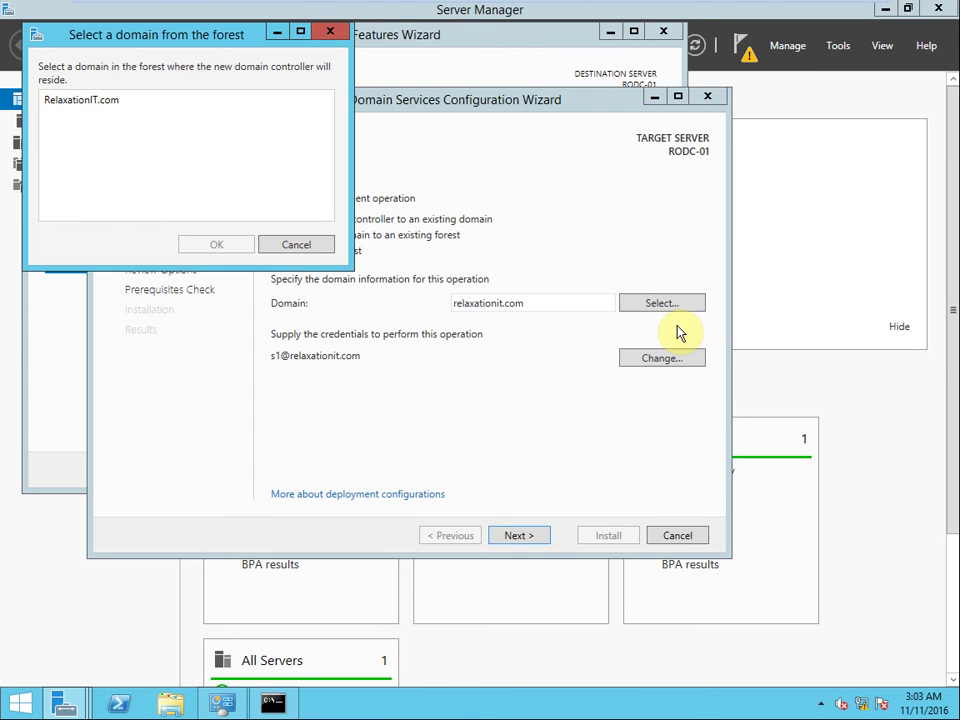
click(82, 100)
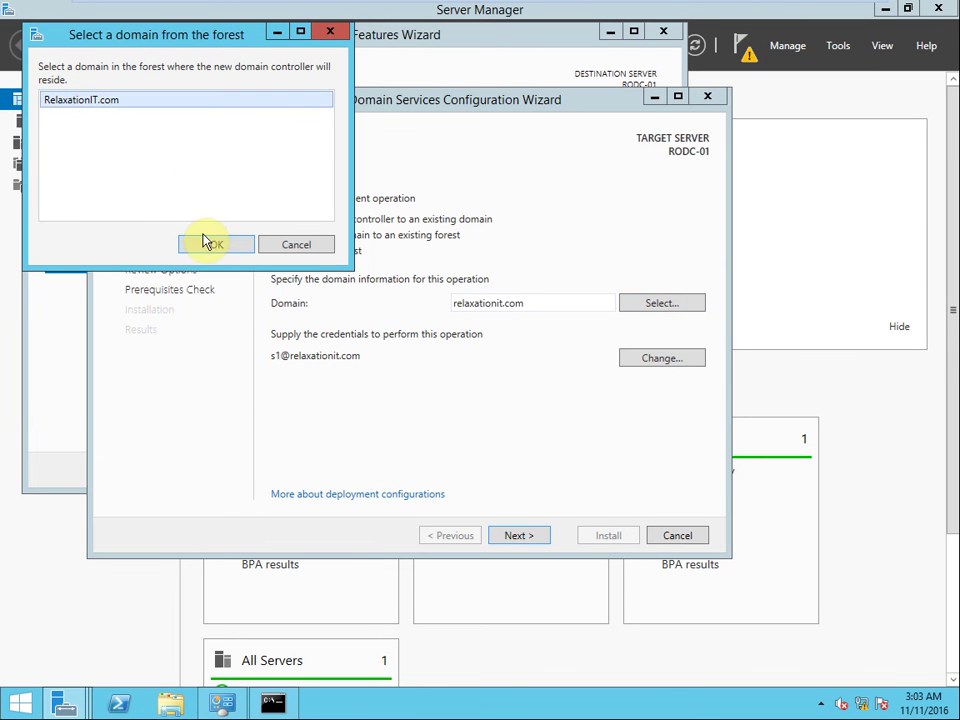
click(222, 243)
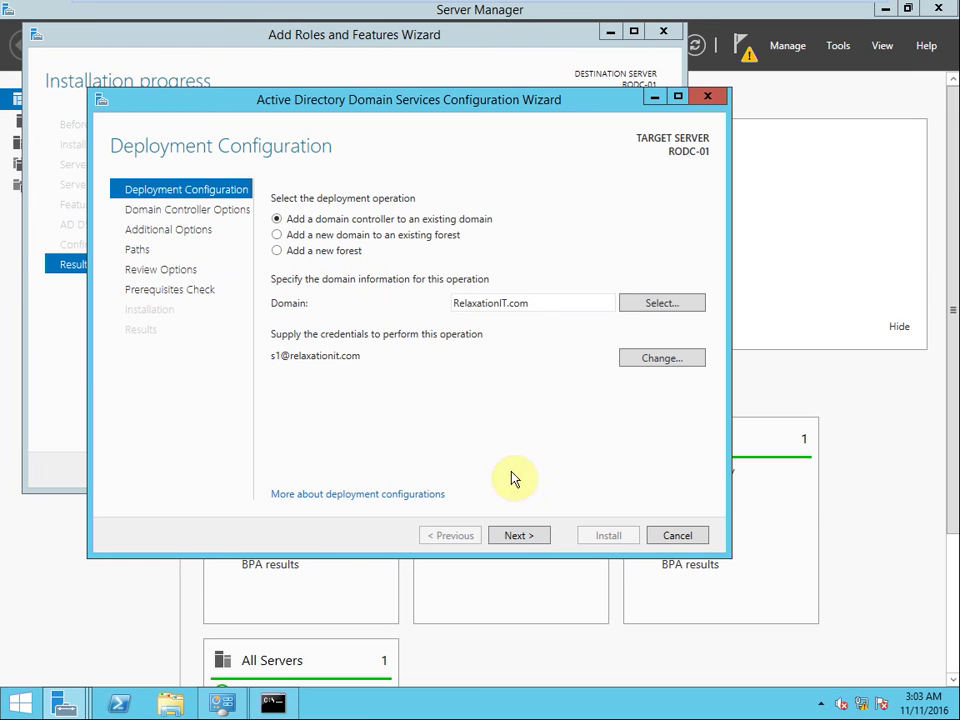
click(521, 540)
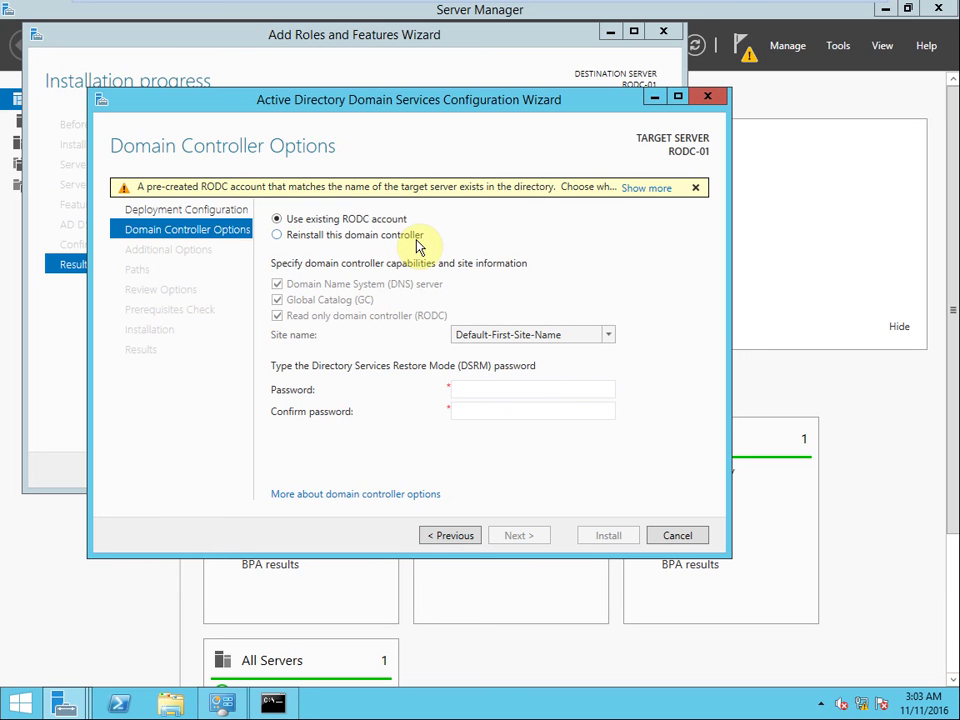
Keep the existing RODC account, enter and confirm the DSRM password, and continue
click(322, 238)
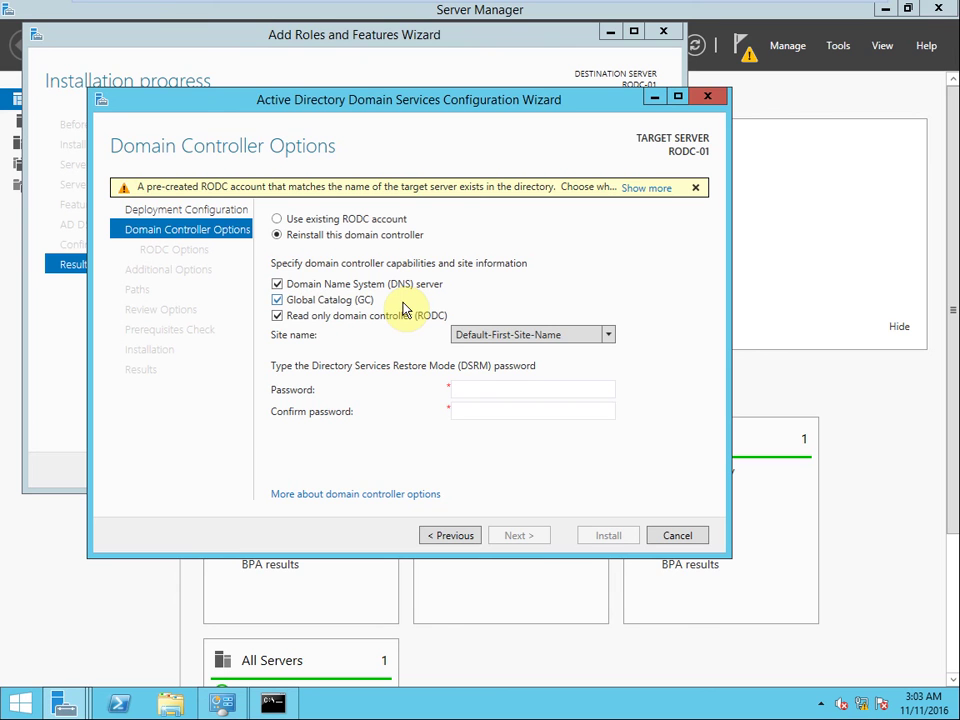
click(324, 221)
click(473, 388)
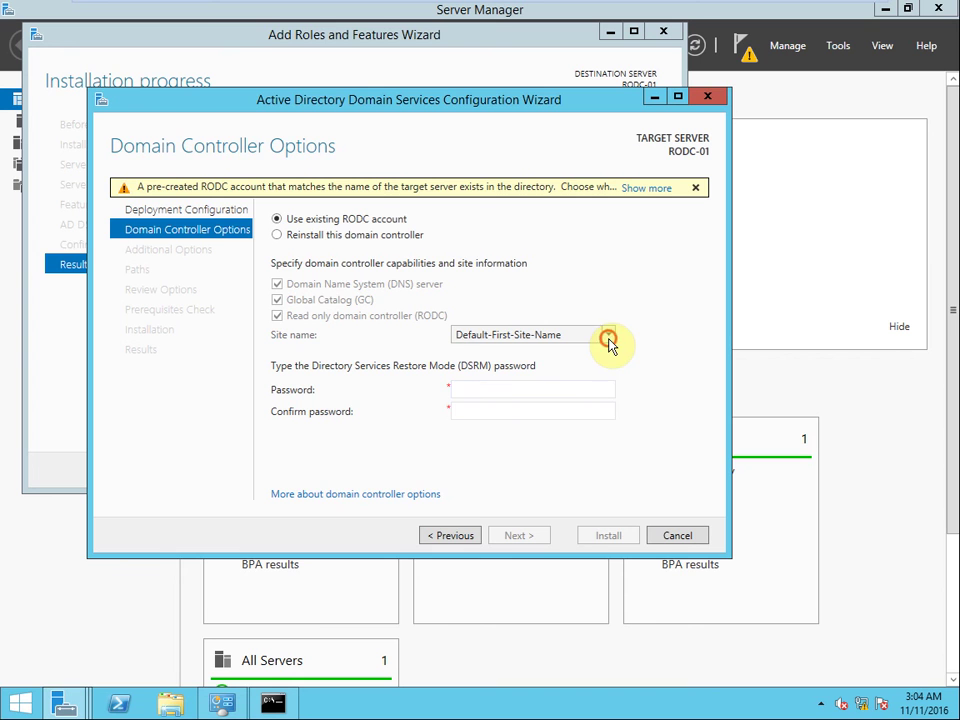
click(476, 388)
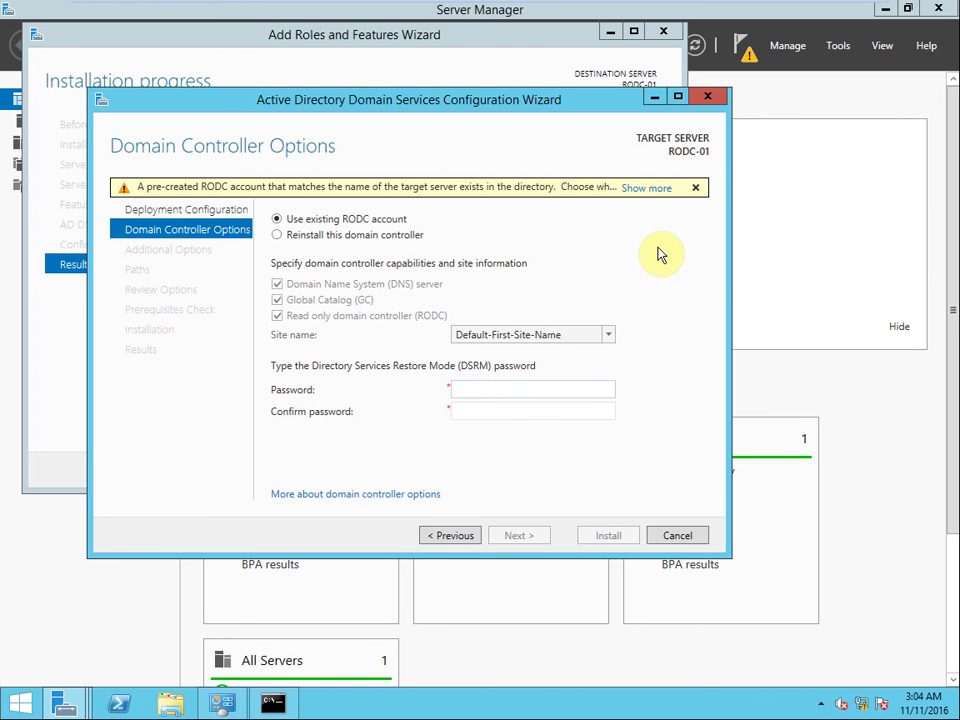
key(Tab)
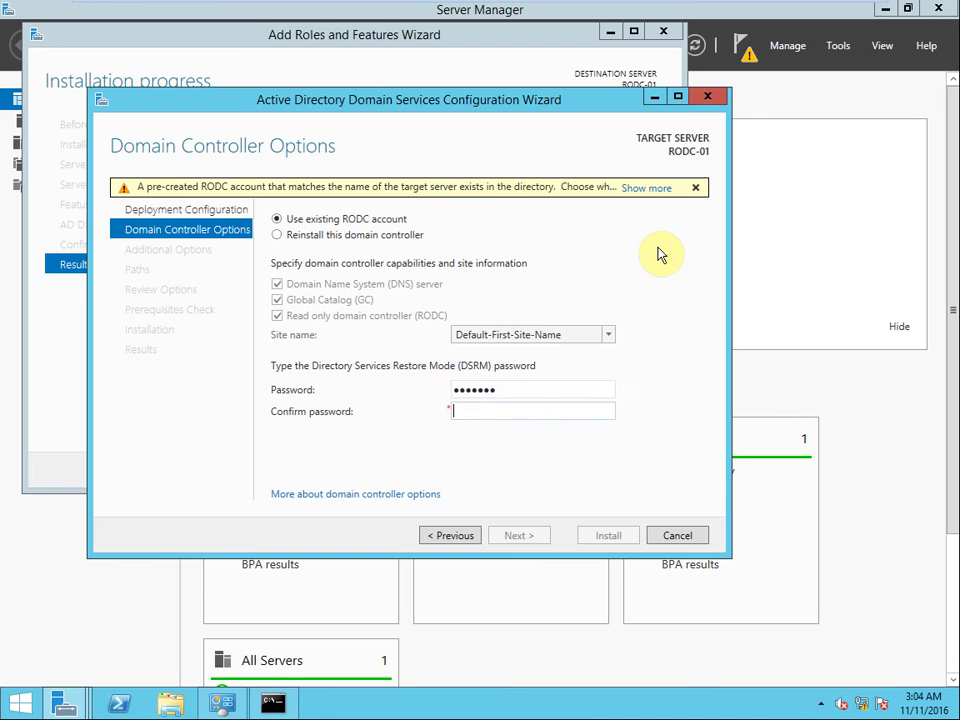
text(•••••••)
click(534, 536)
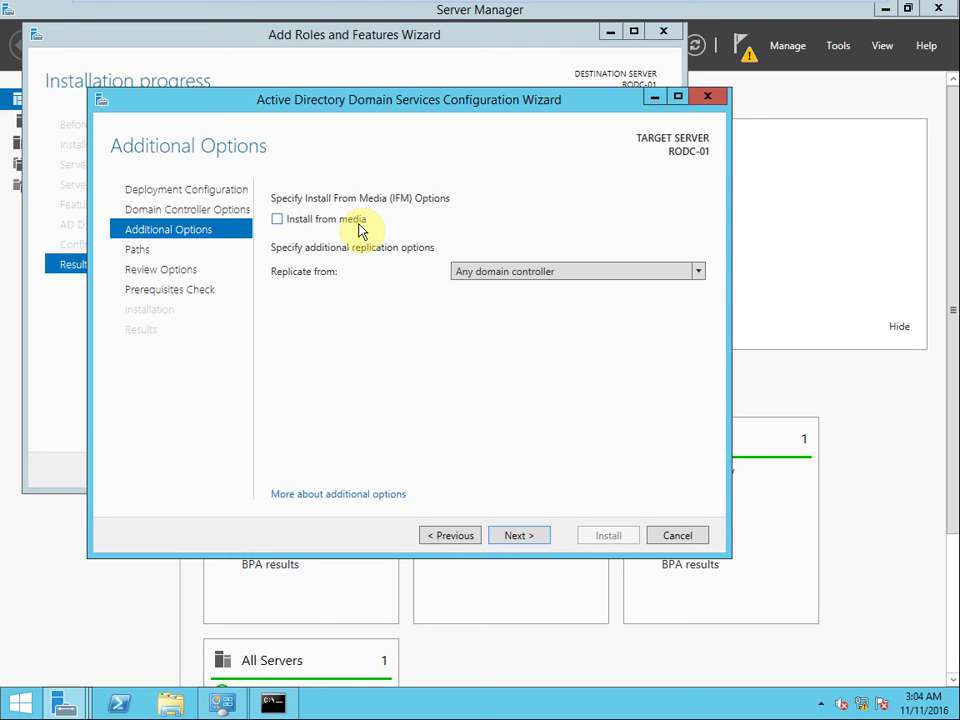
Advance the AD DS wizard past Additional Options, Paths and Review Options to the Prerequisites Check
click(516, 535)
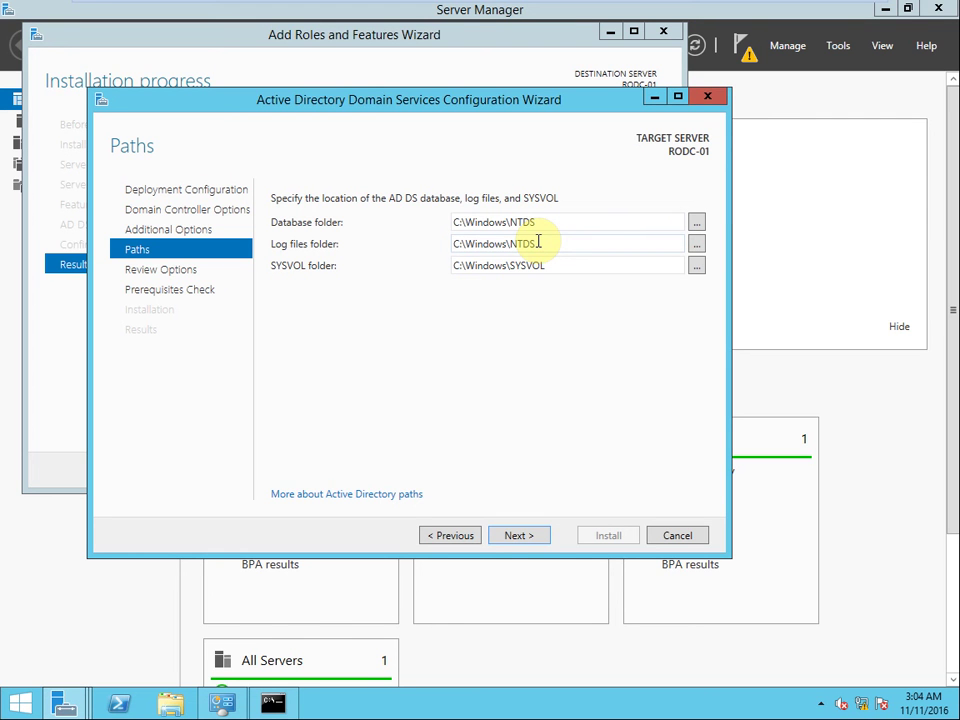
click(518, 536)
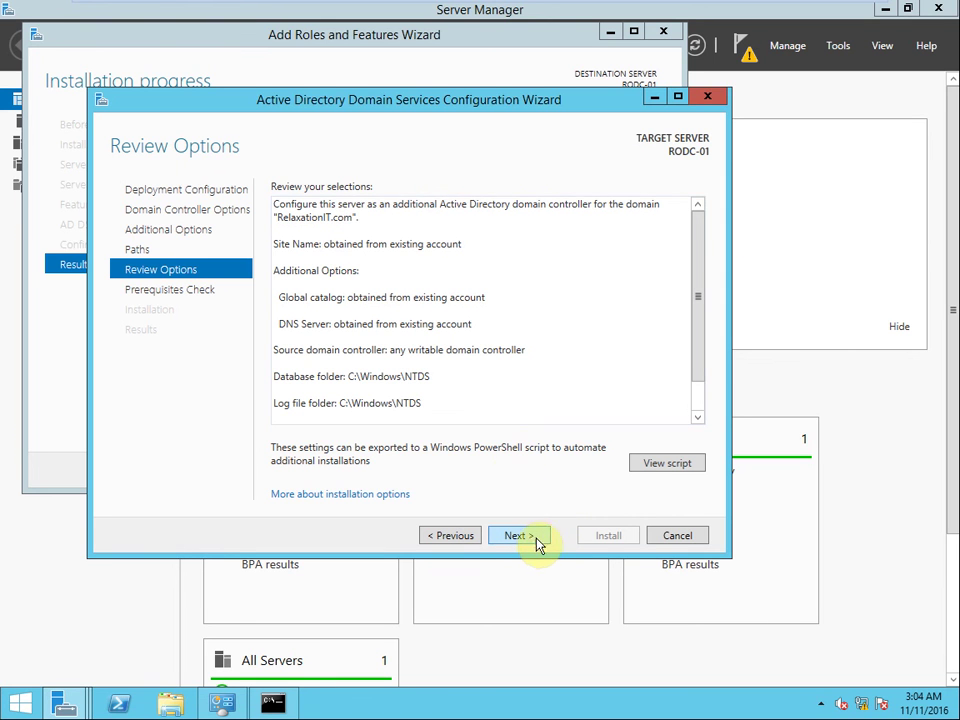
click(534, 543)
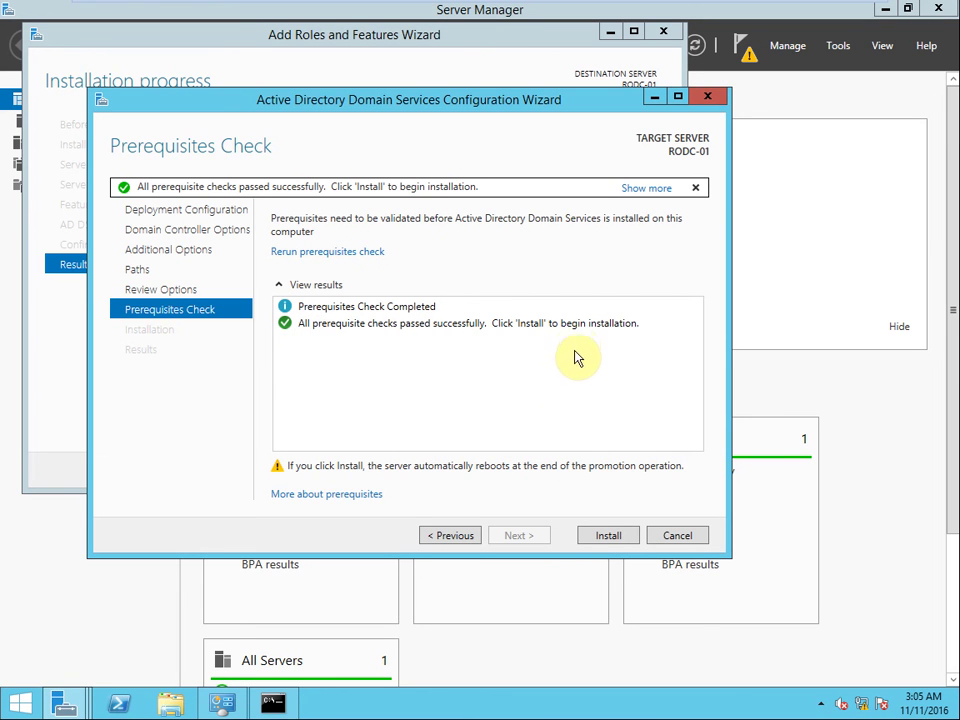
Start installing RODC-01 and view the Domain Controllers list on the Win2012-AD VM
click(610, 536)
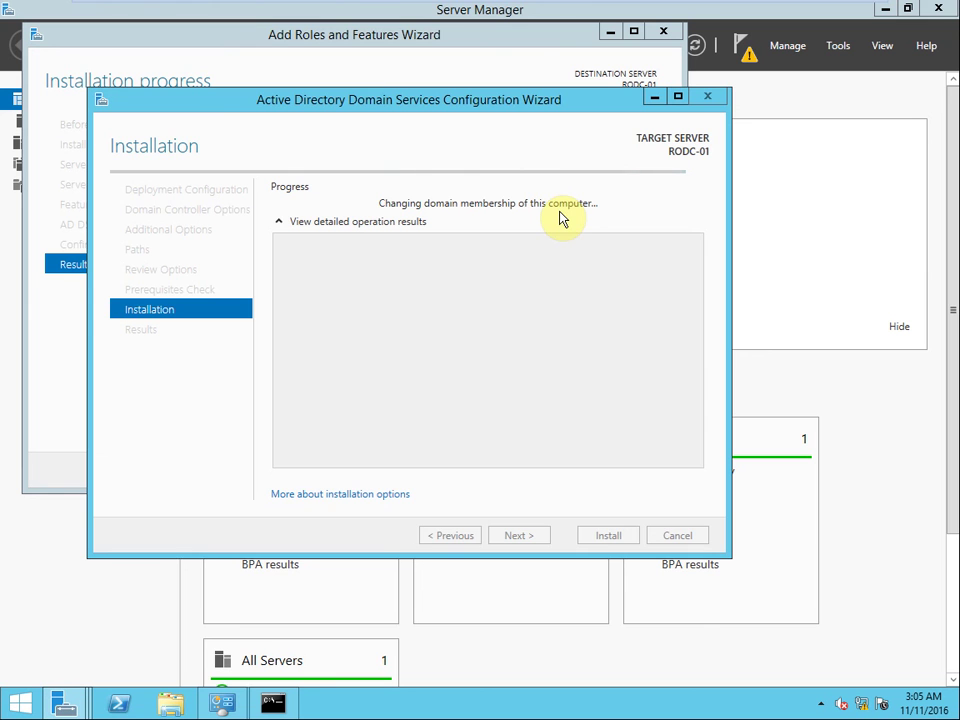
click(225, 20)
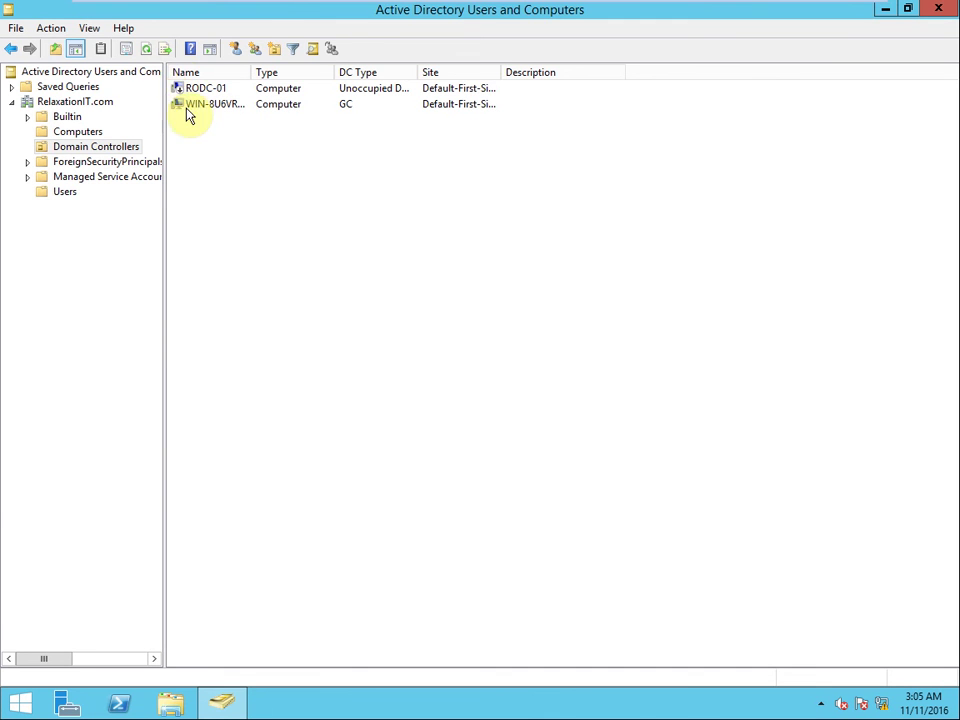
Return to the Win2012-mb VM and let the AD DS installation complete
mouse_move(276, 21)
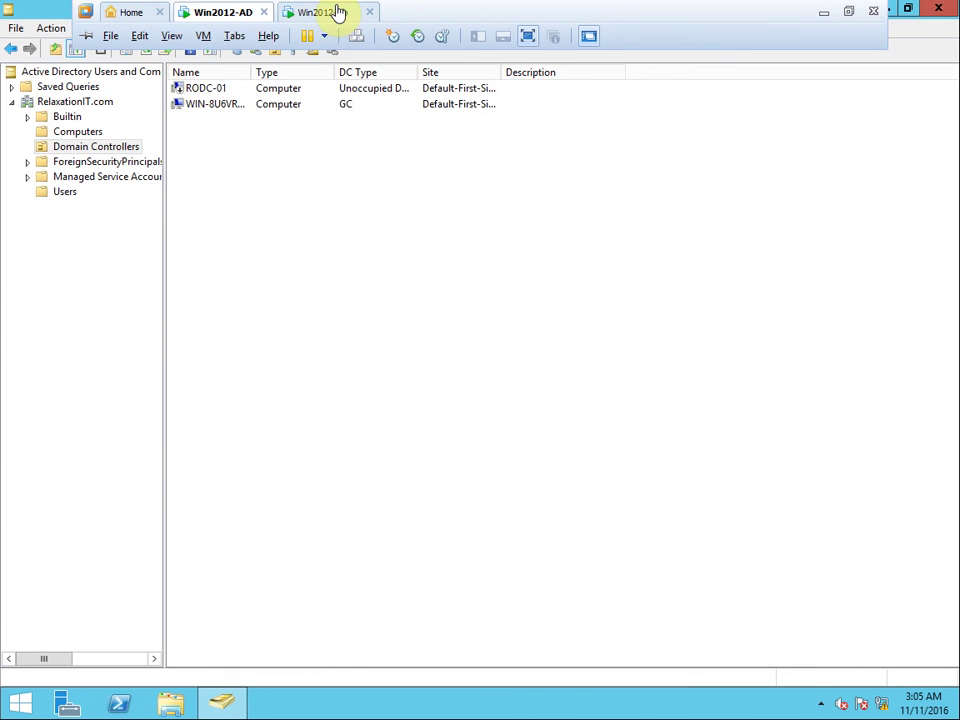
click(334, 12)
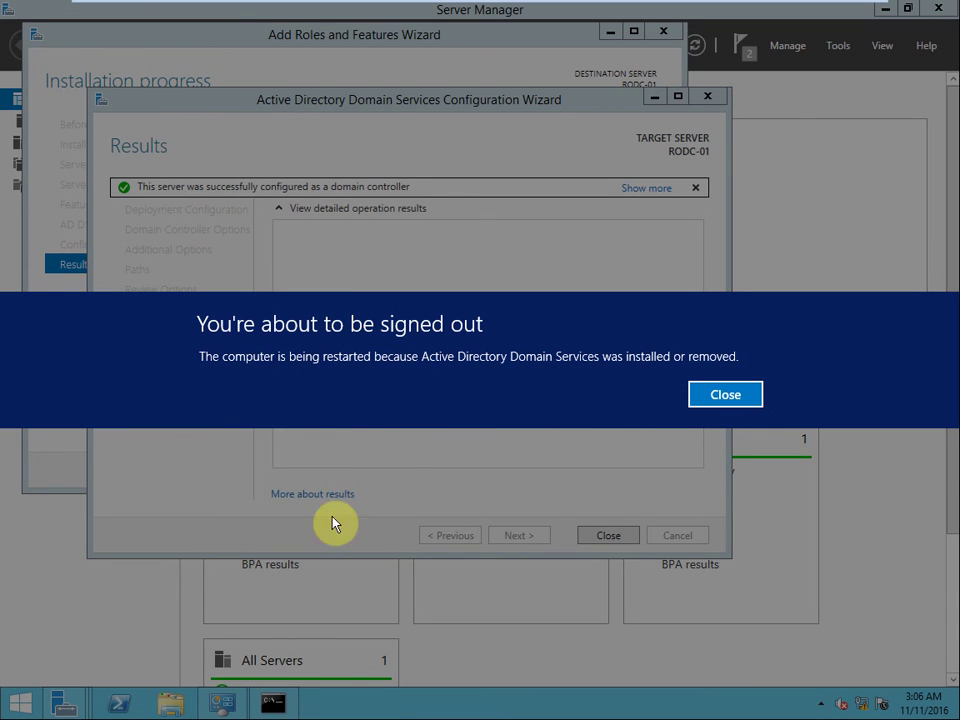
Refresh Domain Controllers on Win2012-AD to show RODC-01 as Read-only, GC, then check the restarting RODC
mouse_move(86, 10)
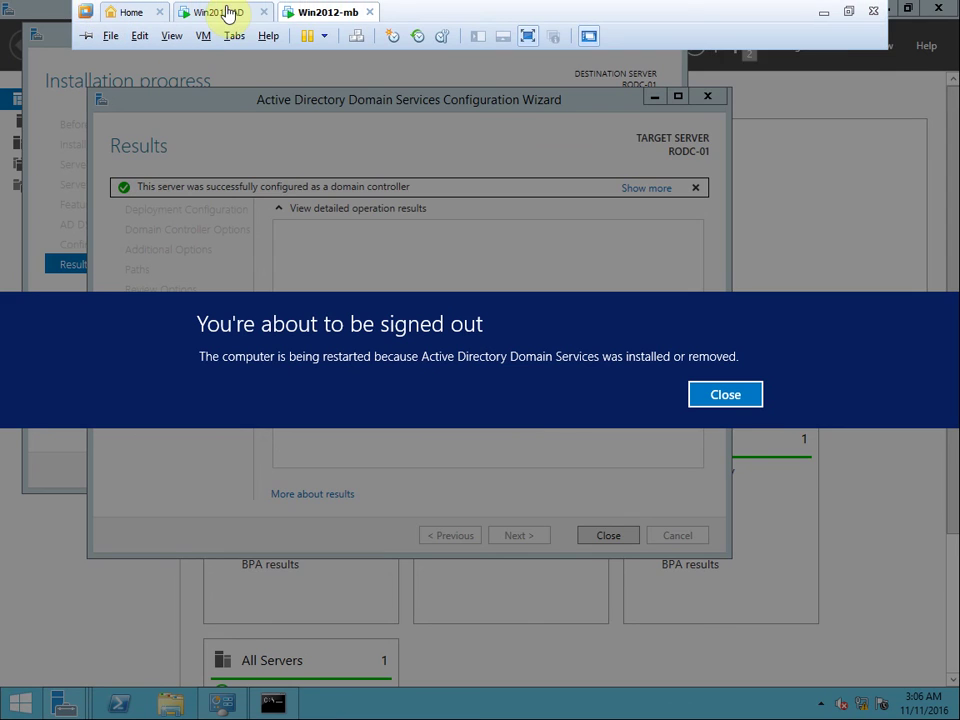
click(228, 12)
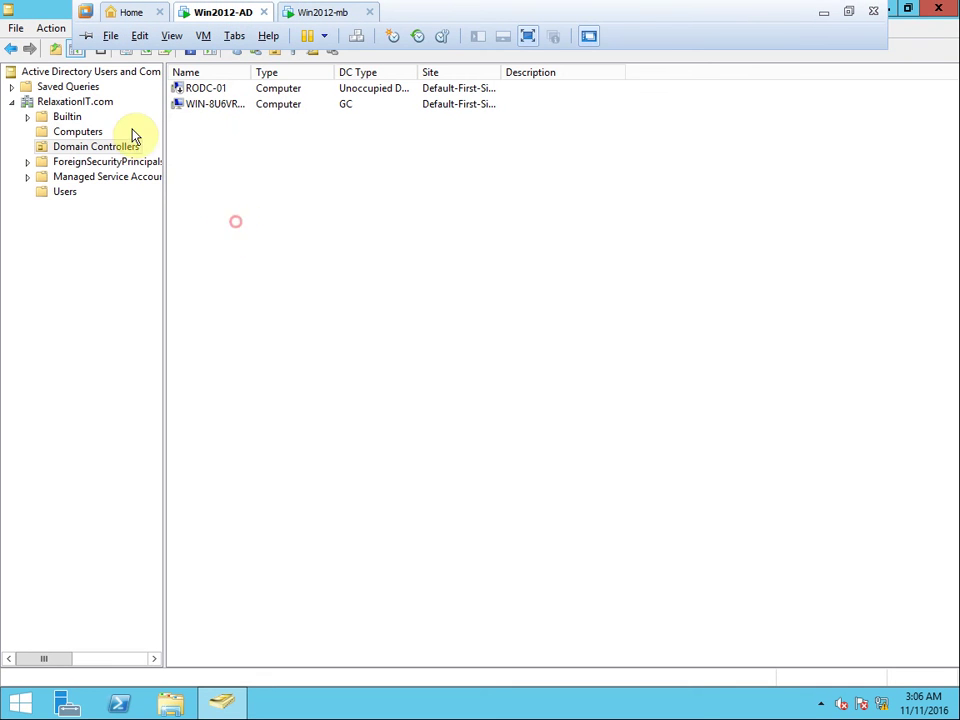
click(145, 50)
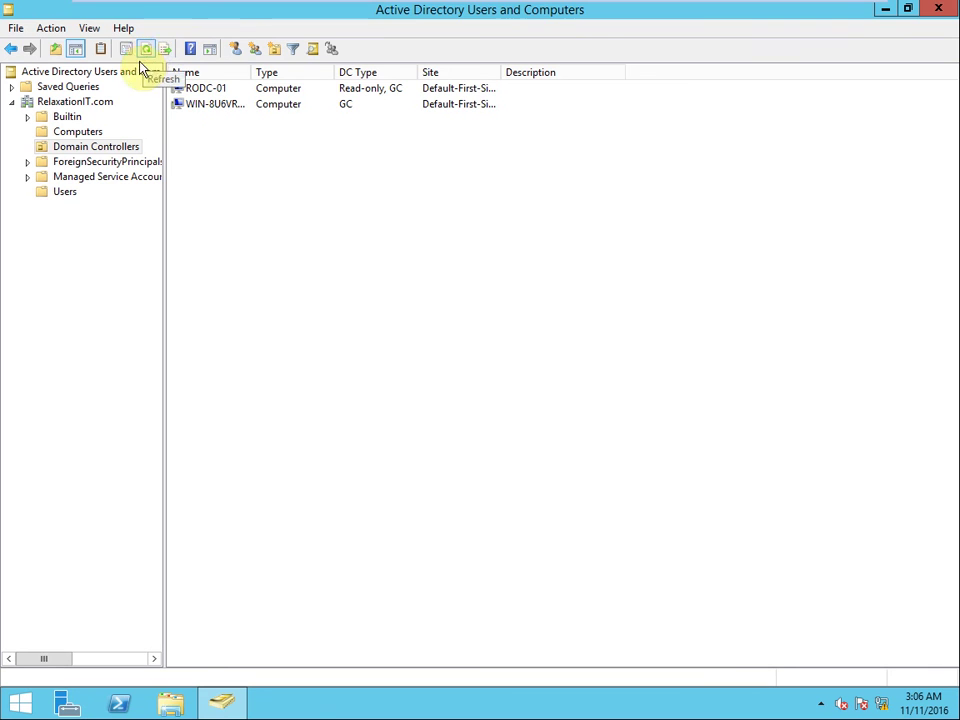
click(145, 50)
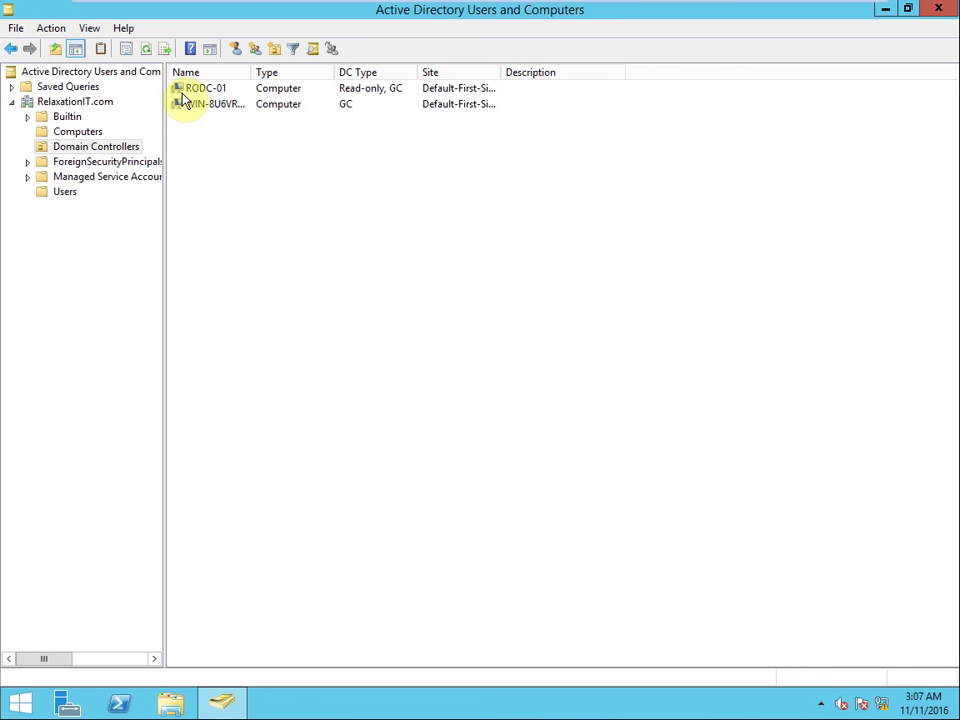
mouse_move(229, 6)
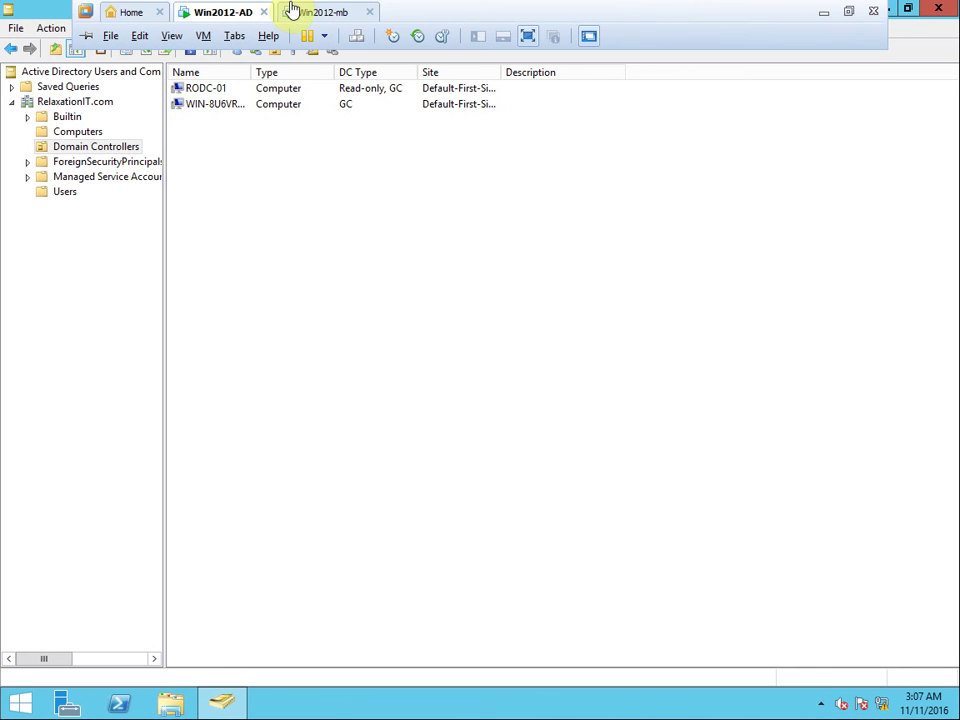
click(292, 10)
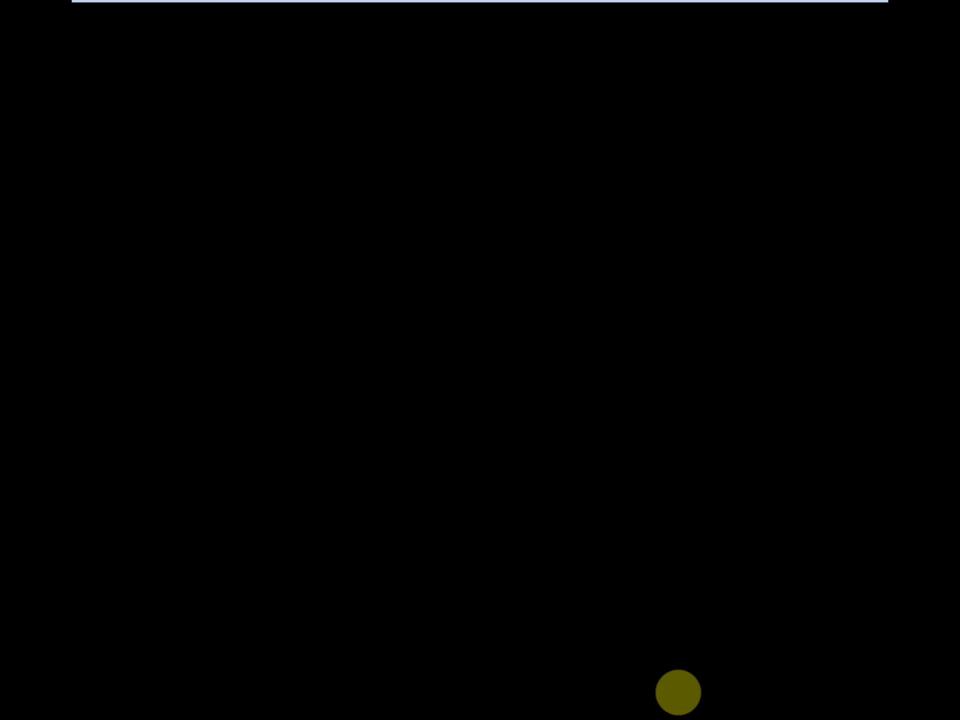
On Win2012-AD, start a new user in Users with name and logon name s2
mouse_move(143, 8)
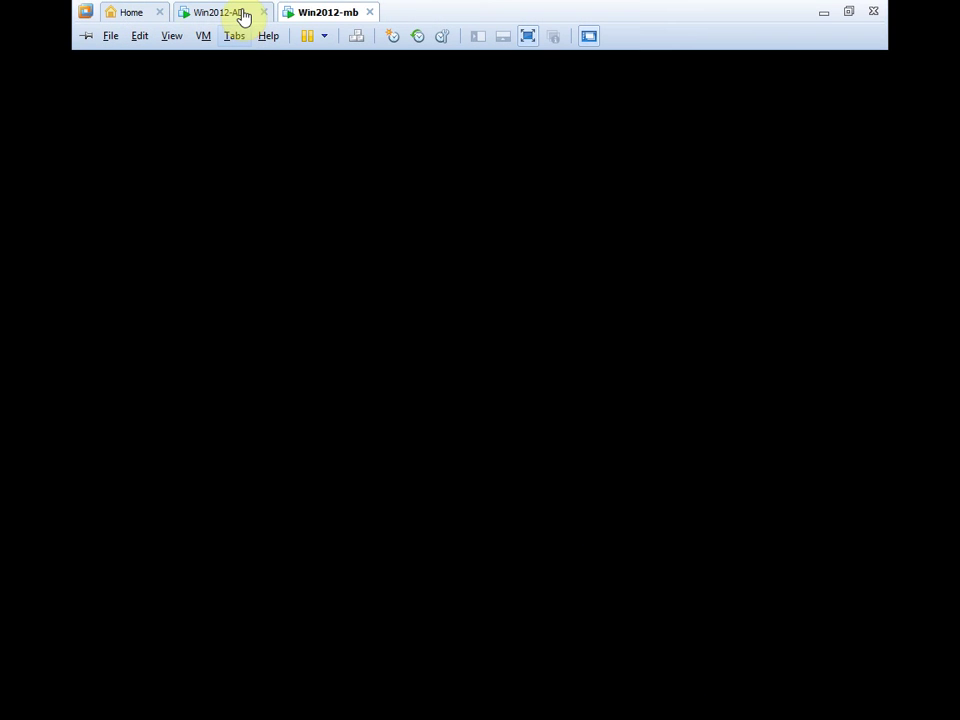
click(241, 13)
click(63, 193)
right_click(63, 193)
mouse_move(155, 250)
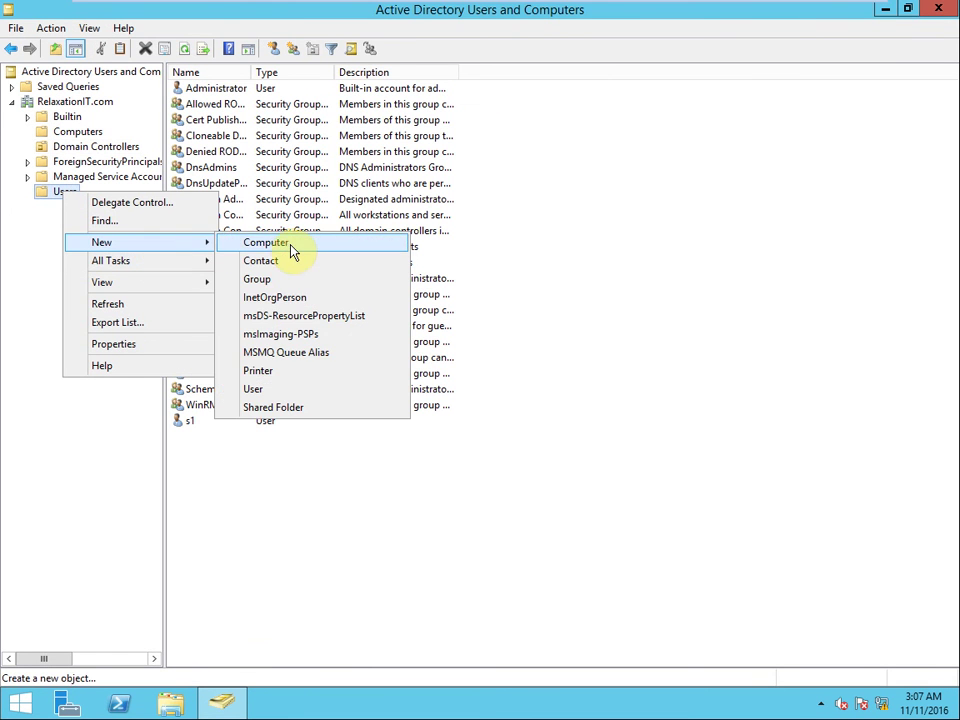
click(274, 391)
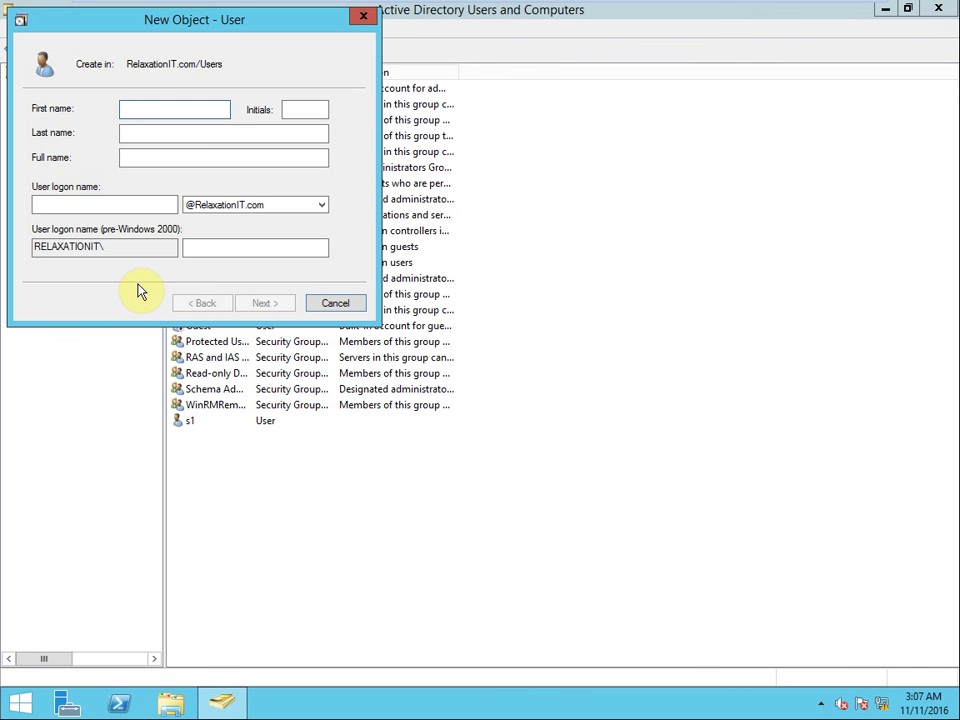
text(s2)
key(Tab)
key(Tab)
key(Tab)
key(Tab)
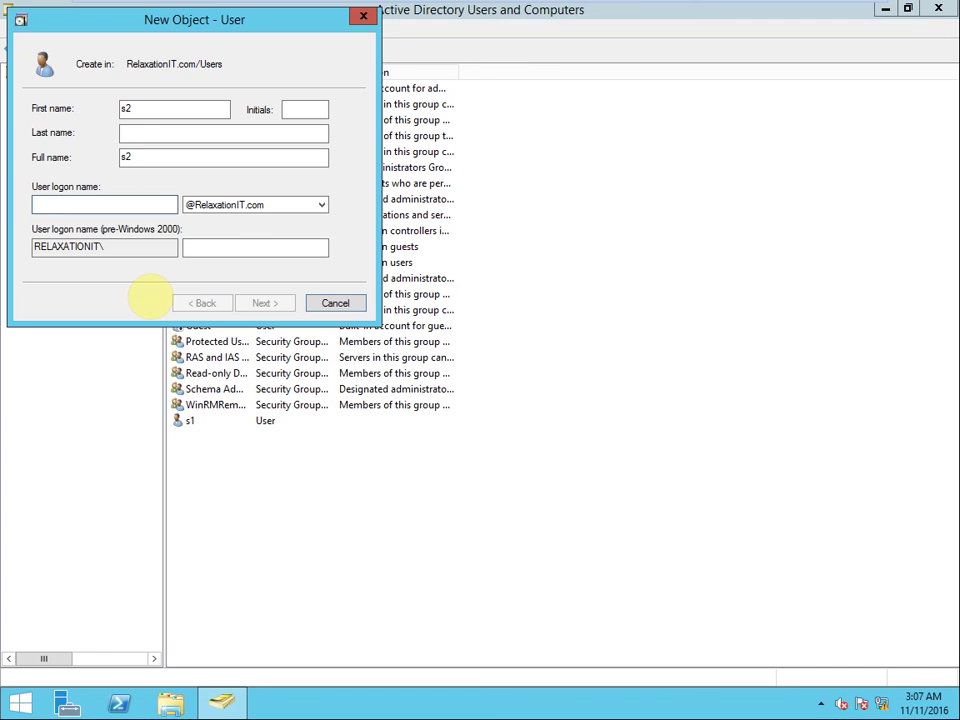
text(s2)
click(280, 302)
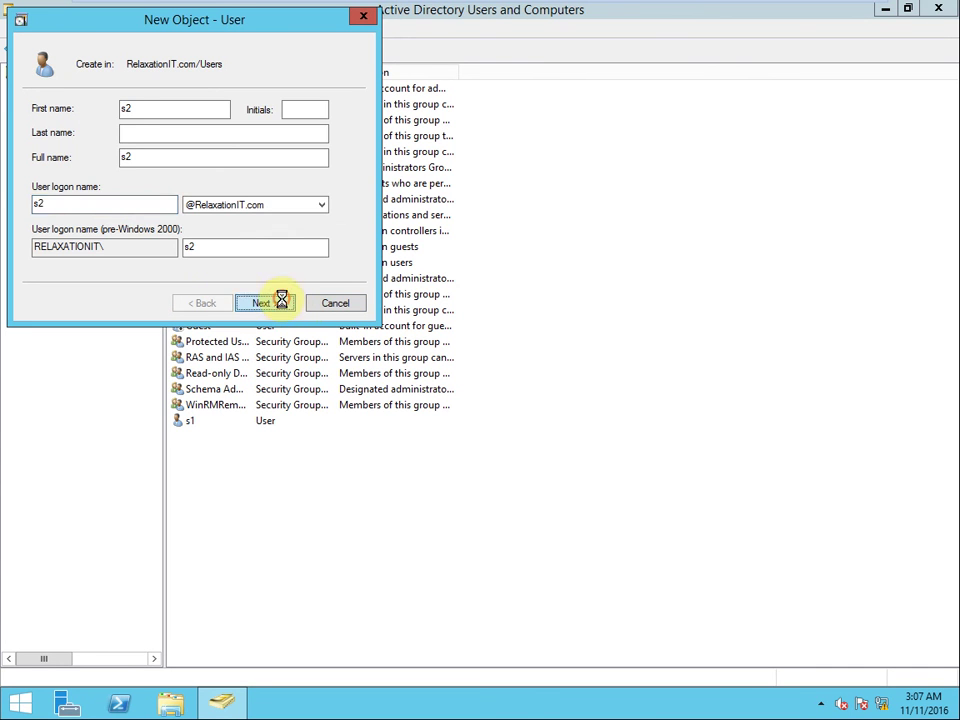
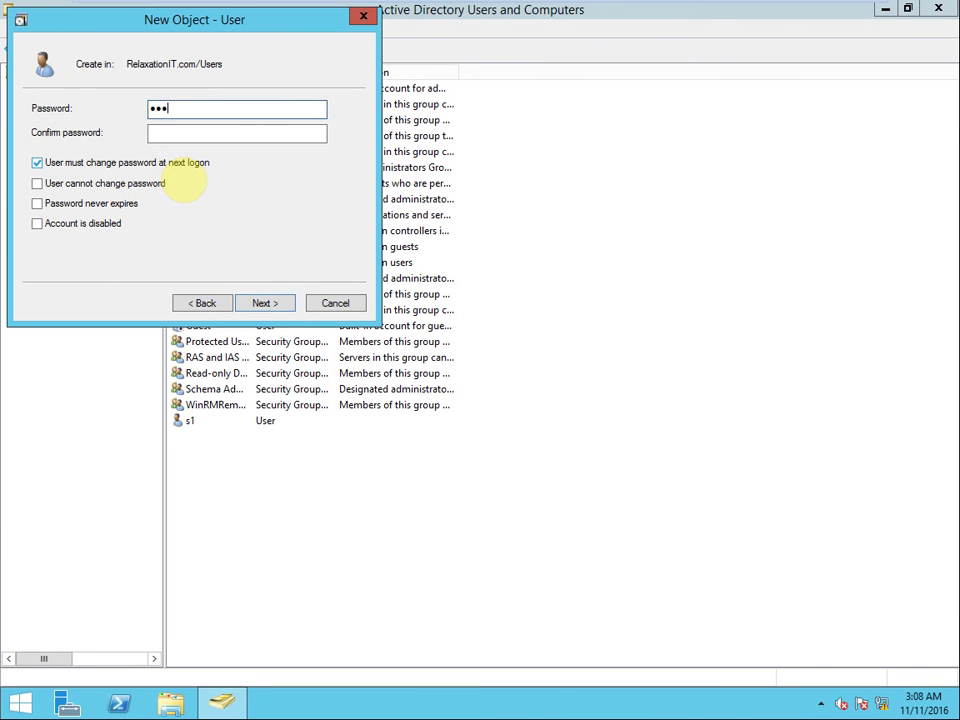
Give s2 a password that never expires, with no change required at next logon
key(Caps_Lock)
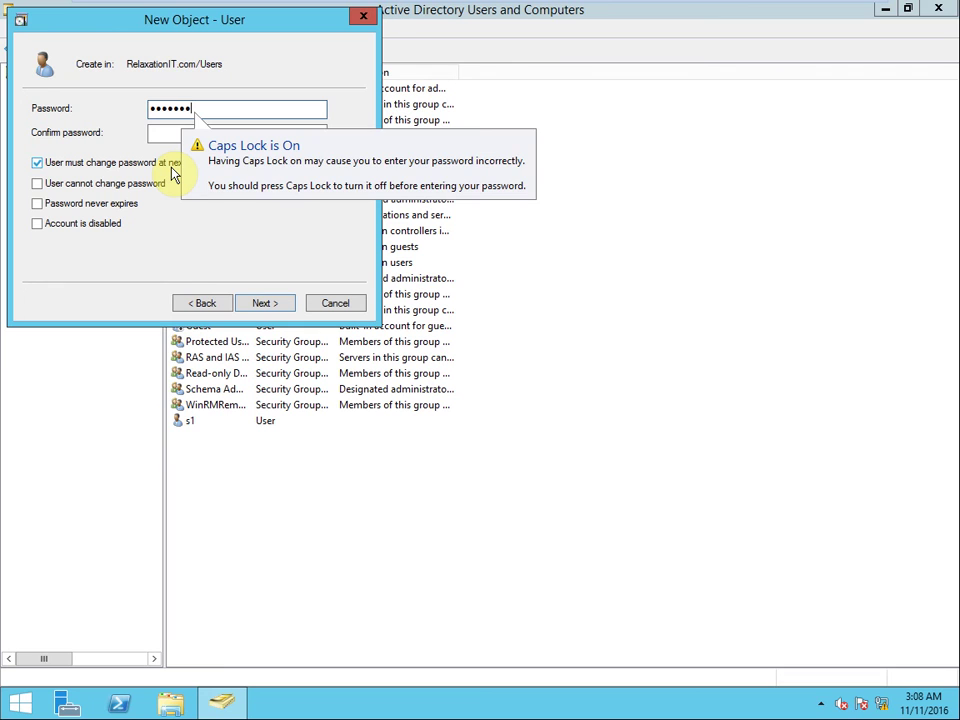
key(Tab)
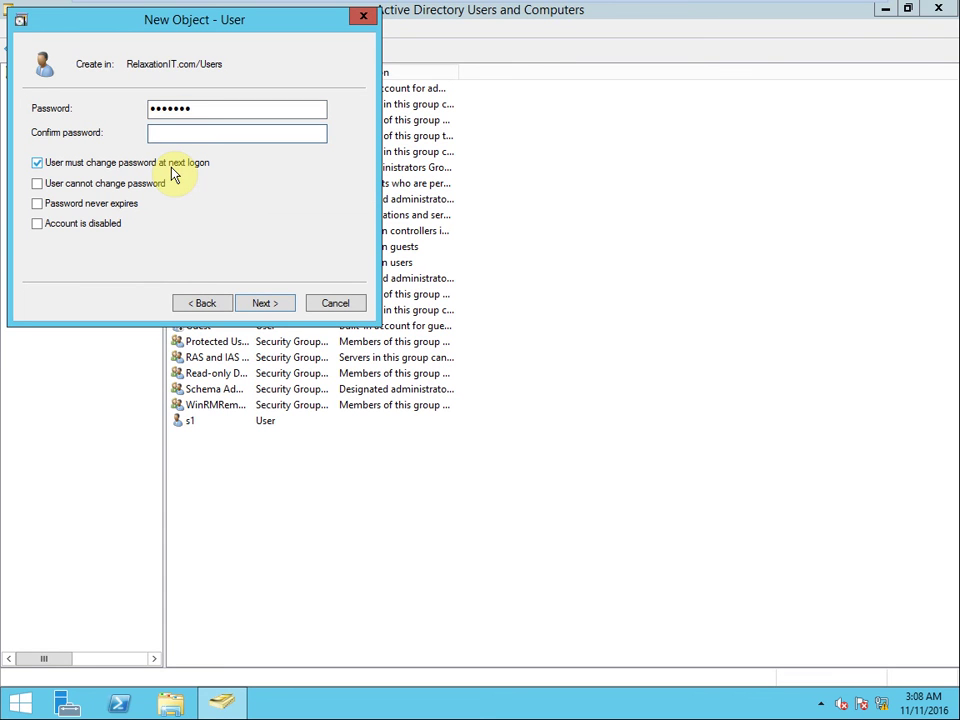
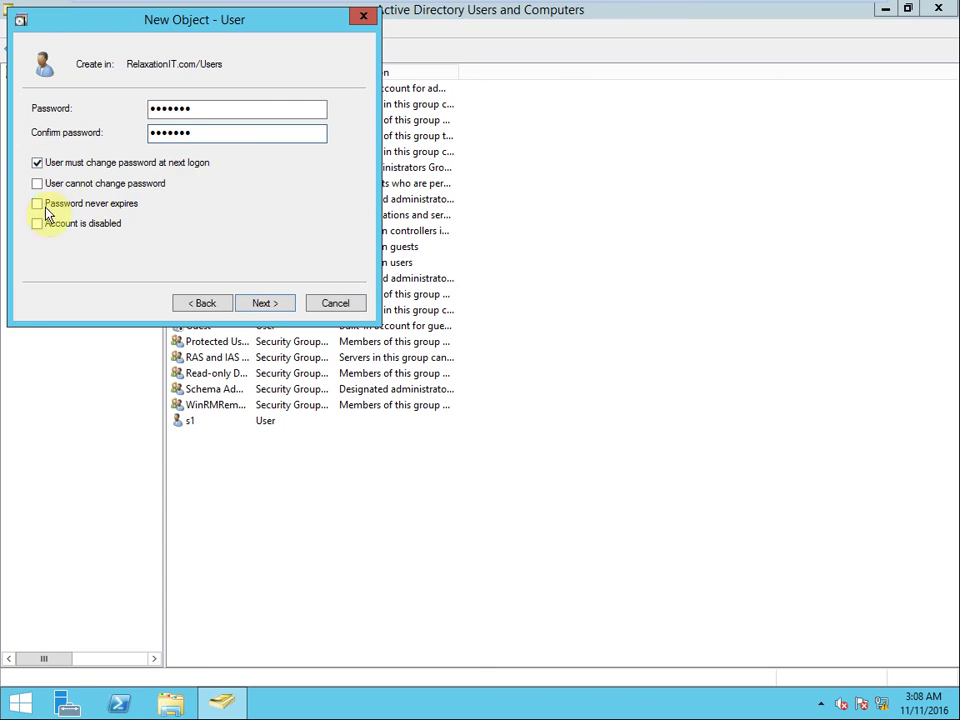
click(66, 163)
click(72, 204)
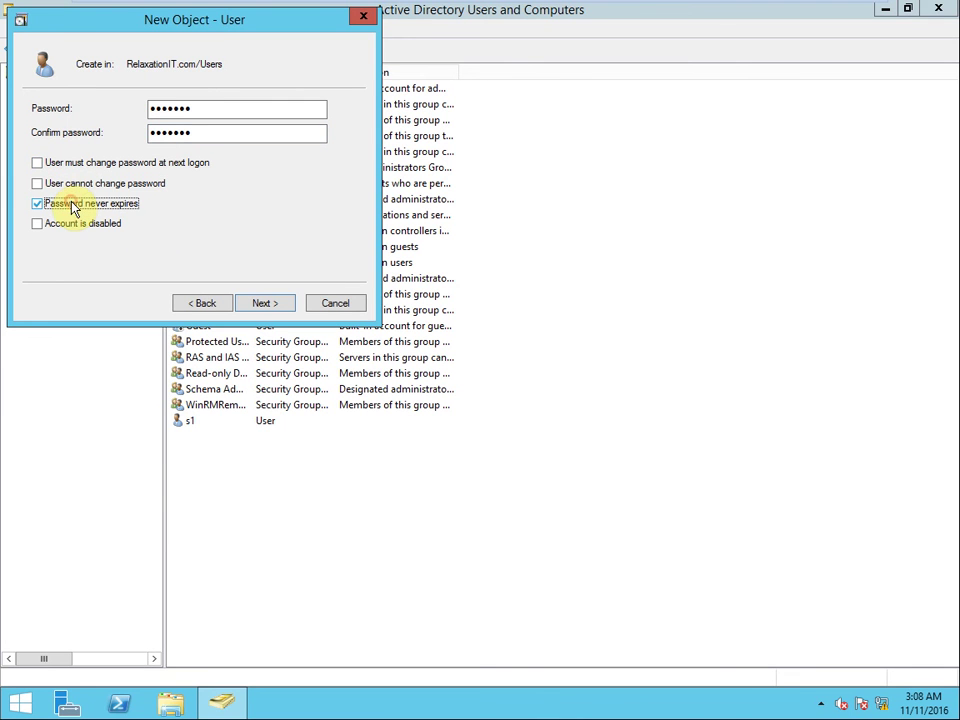
click(262, 305)
click(262, 304)
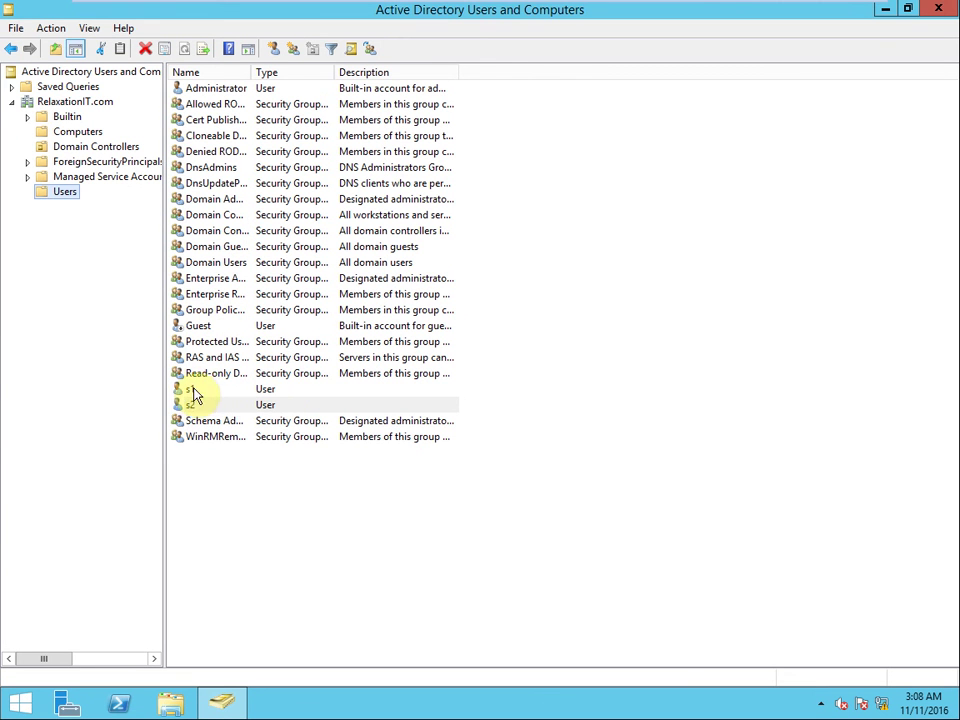
Select user s1, then go back to the Win2012-mb VM to watch the RODC boot
click(192, 392)
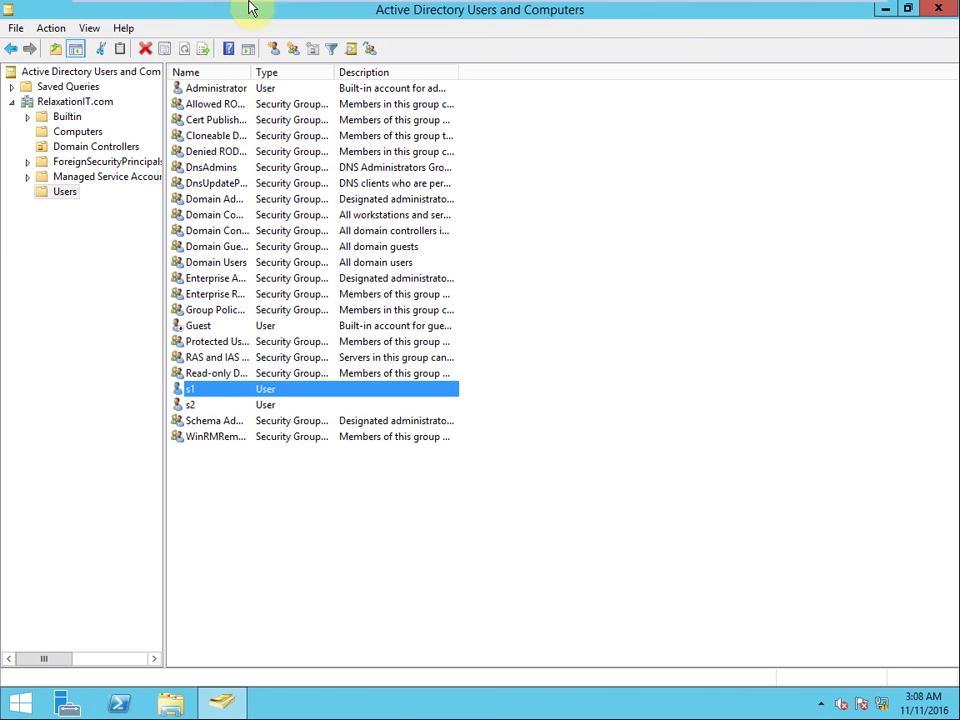
mouse_move(257, 11)
click(322, 12)
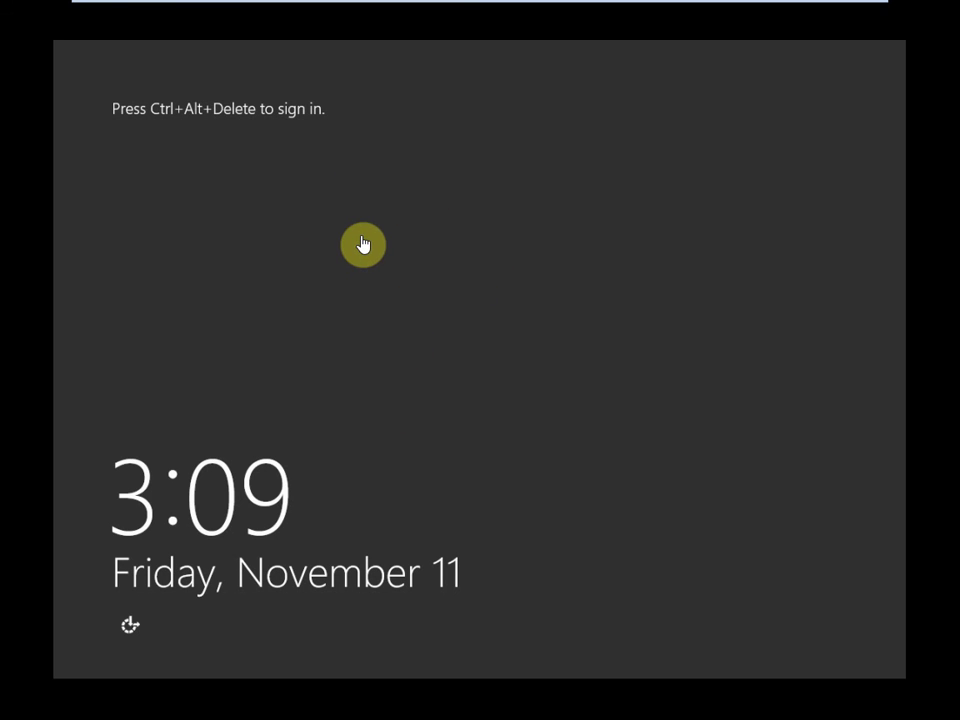
Dismiss RODC-01's lock screen with Ctrl+Alt+Delete, then exit and re-enter VMware full-screen
click(504, 276)
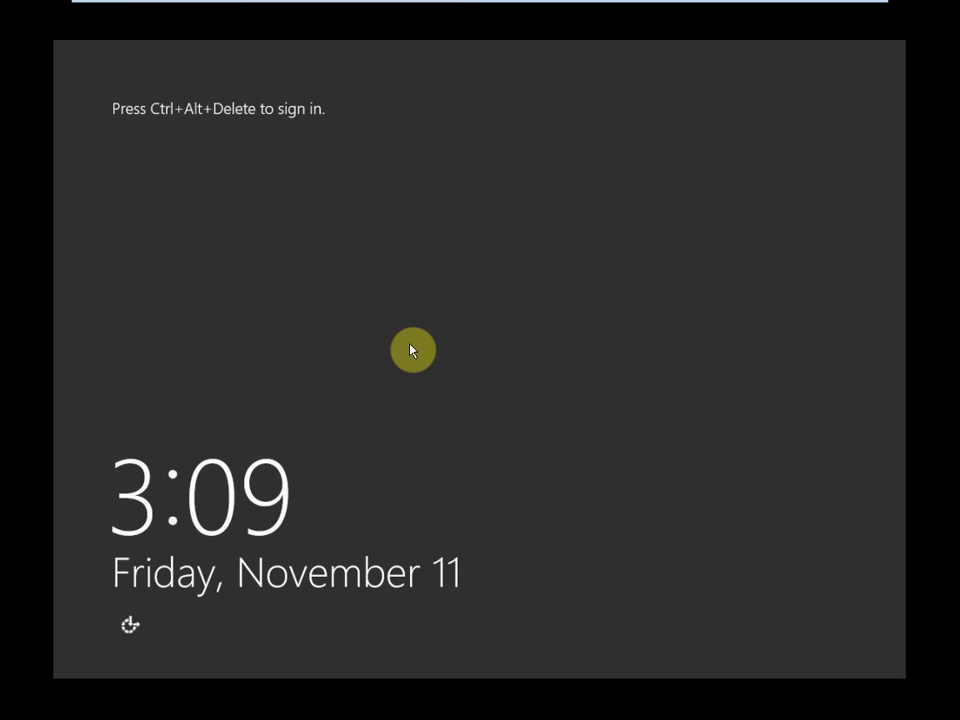
key(ctrl+alt+Delete)
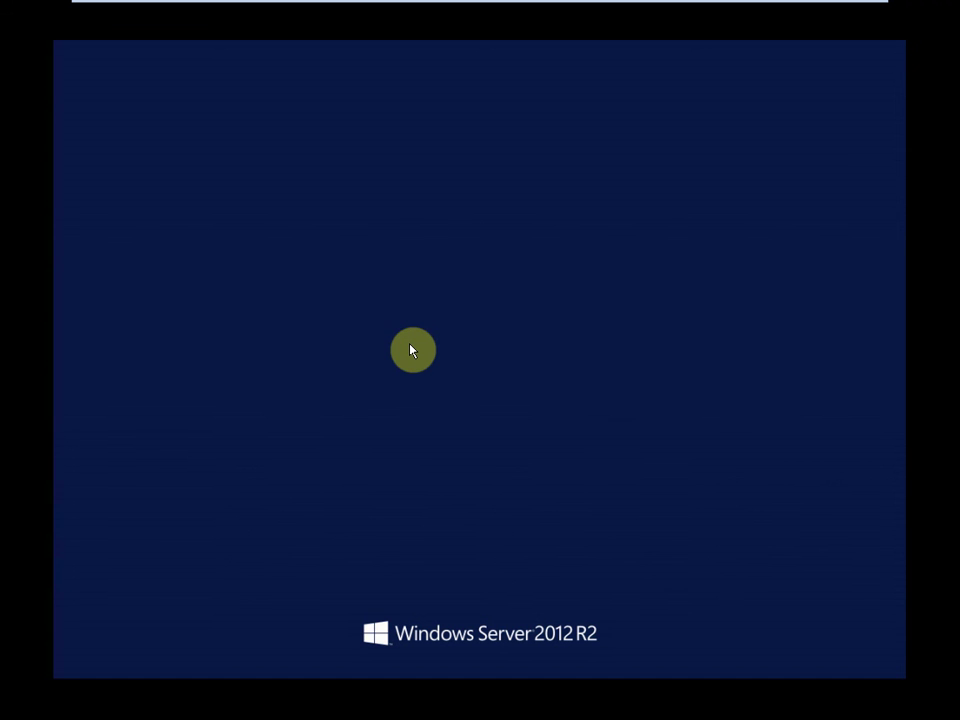
mouse_move(300, 13)
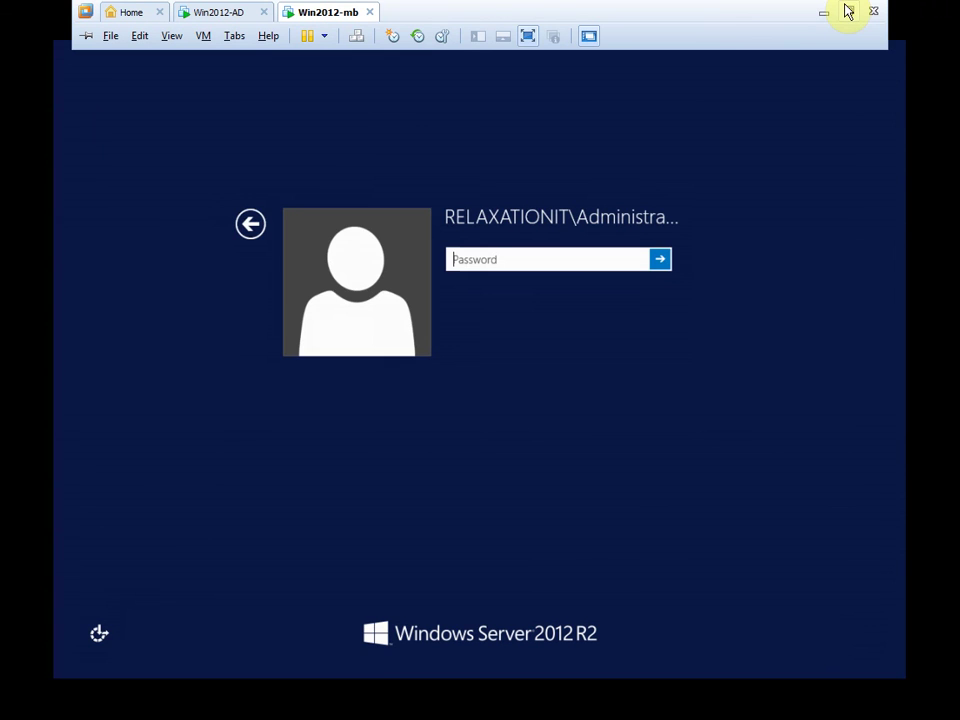
click(525, 37)
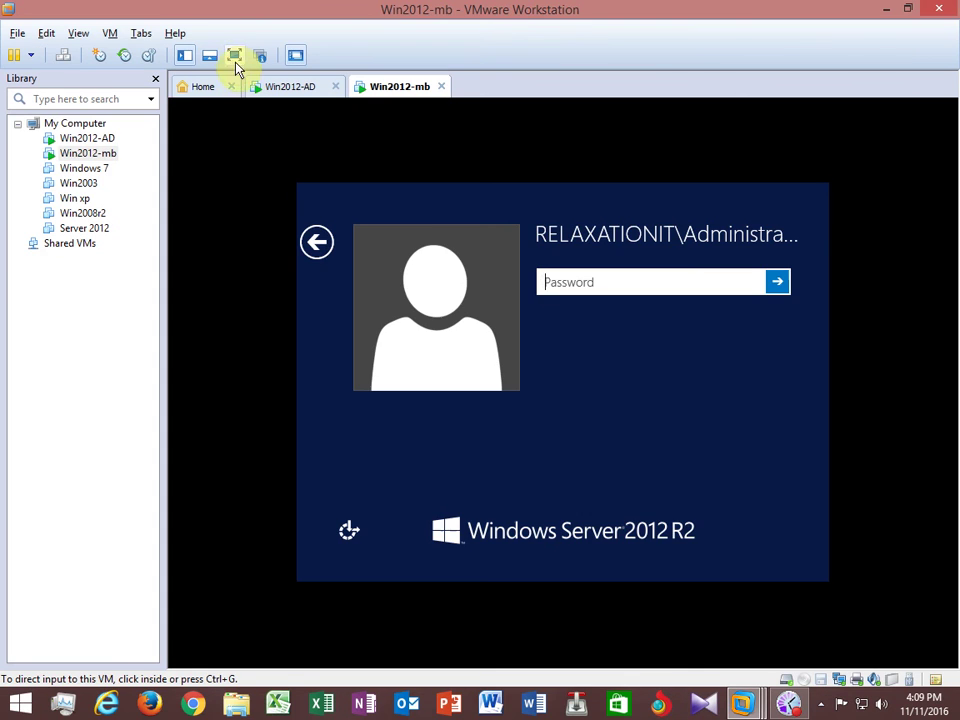
click(234, 57)
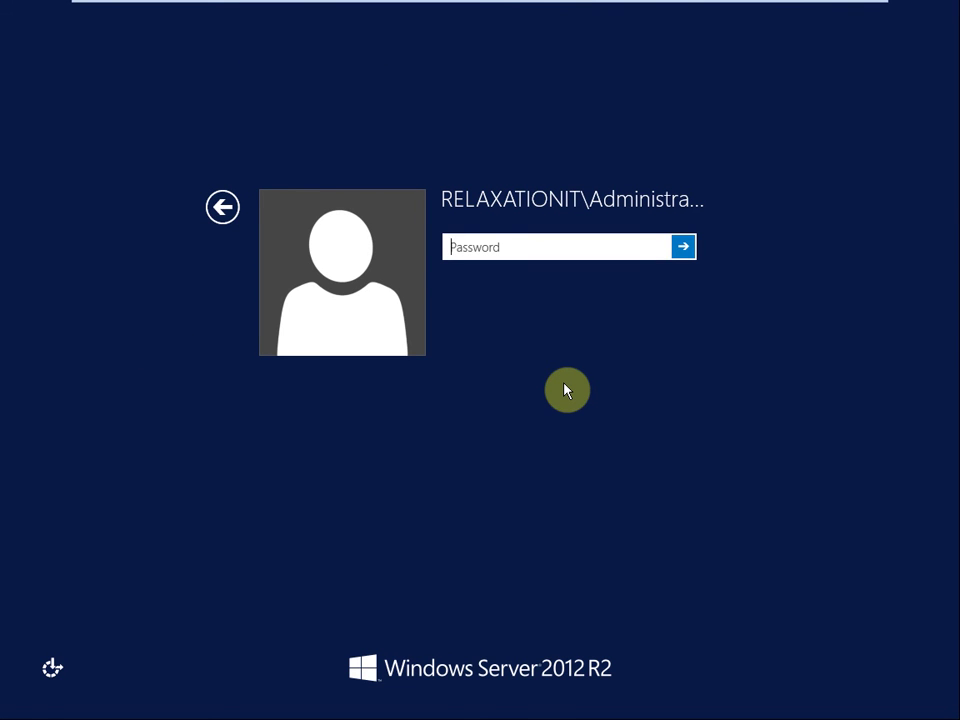
Sign in via Other user as domain user s1 of relaxationit.com with its password
click(223, 210)
click(542, 266)
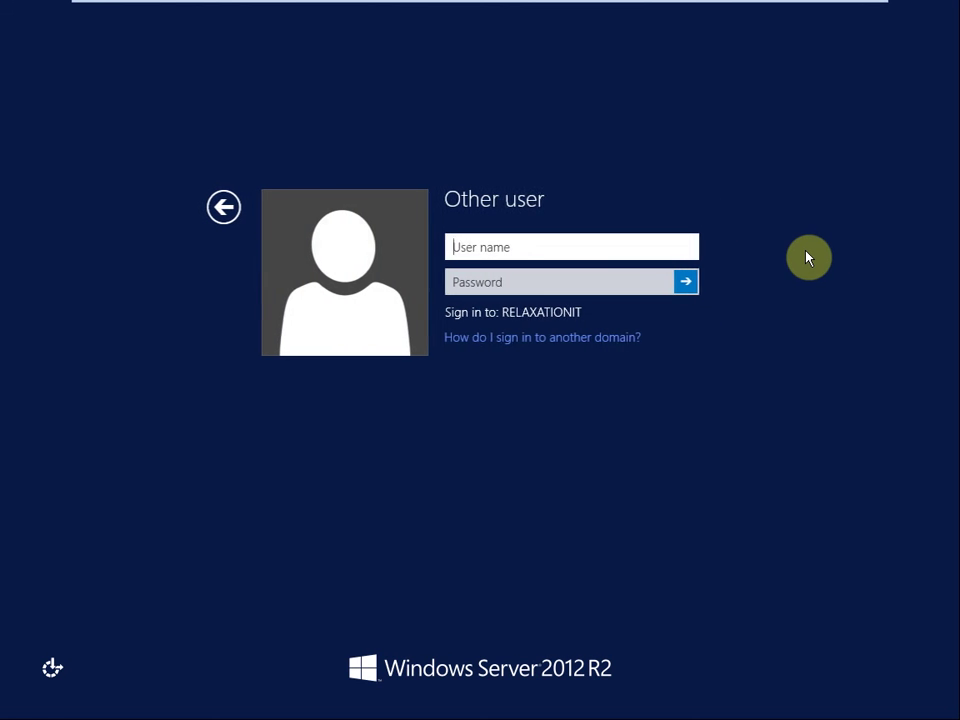
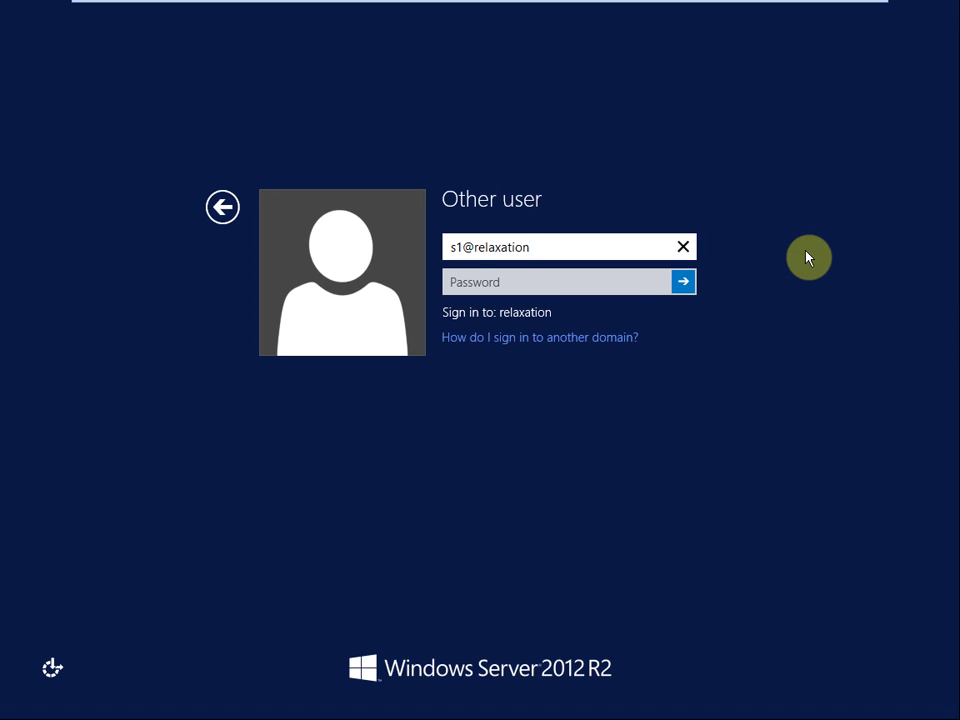
key(Tab)
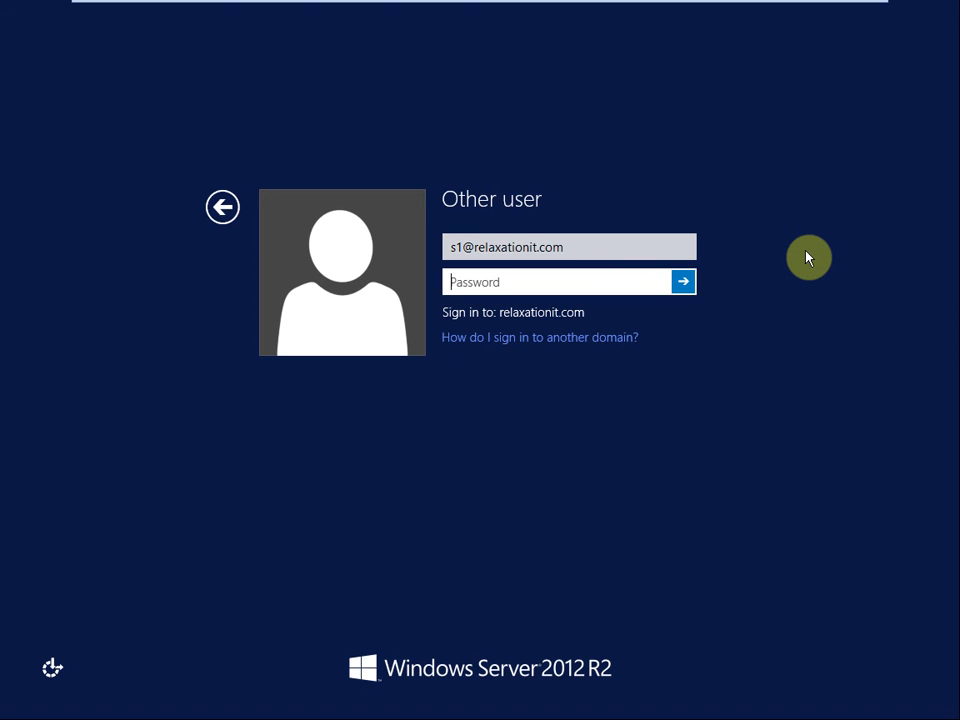
text(•••••••)
key(Return)
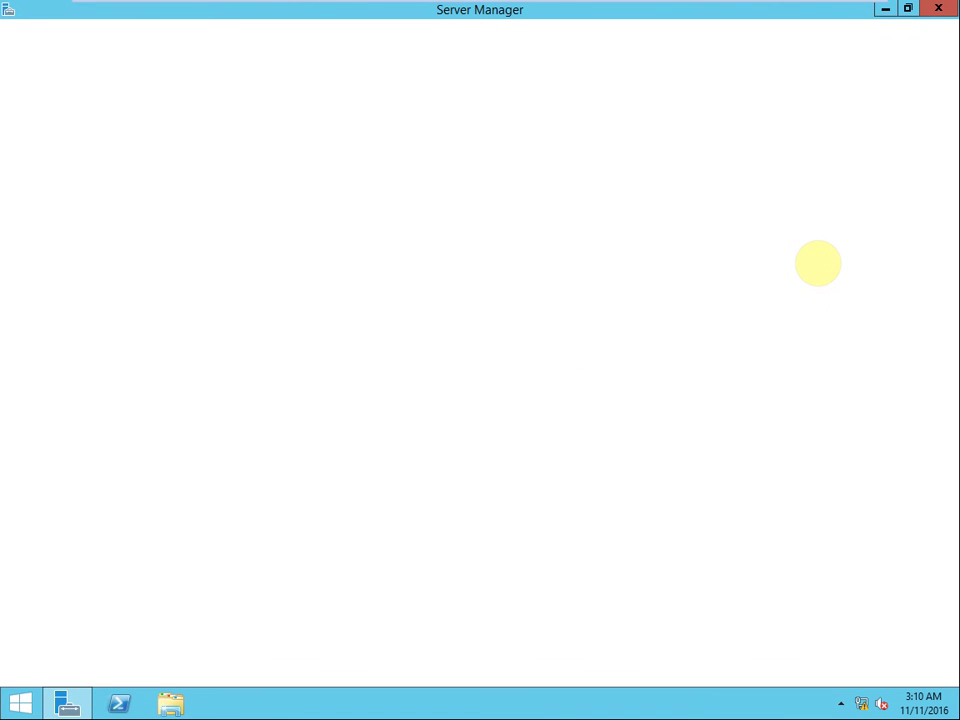
Launch dsa.msc from Run, maximize it, and open RelaxationIT.com's Users container
mouse_move(946, 12)
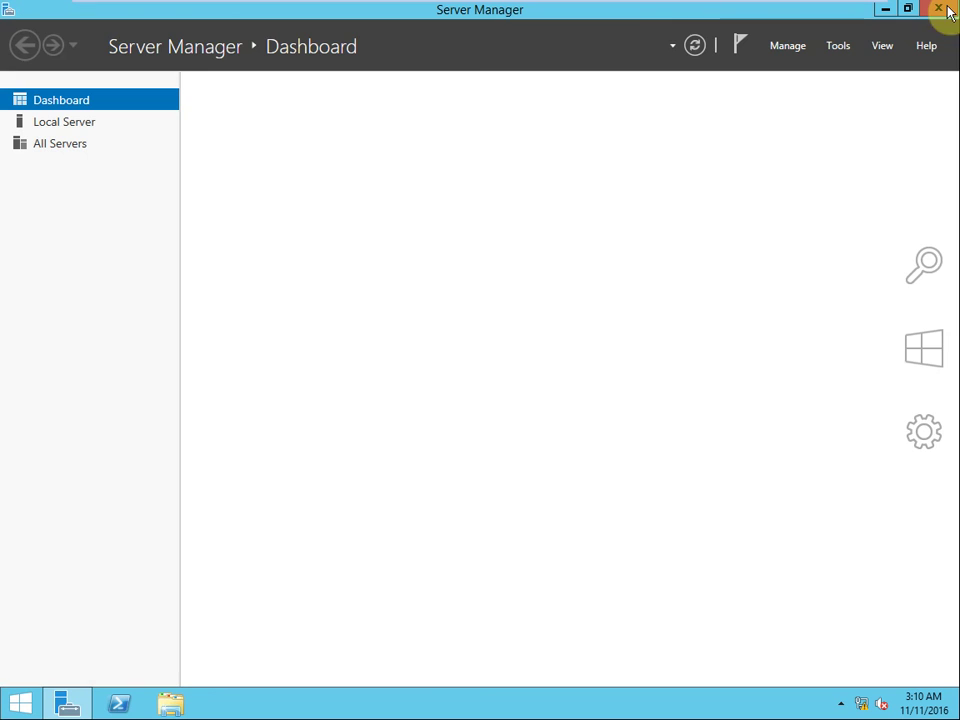
key(super+r)
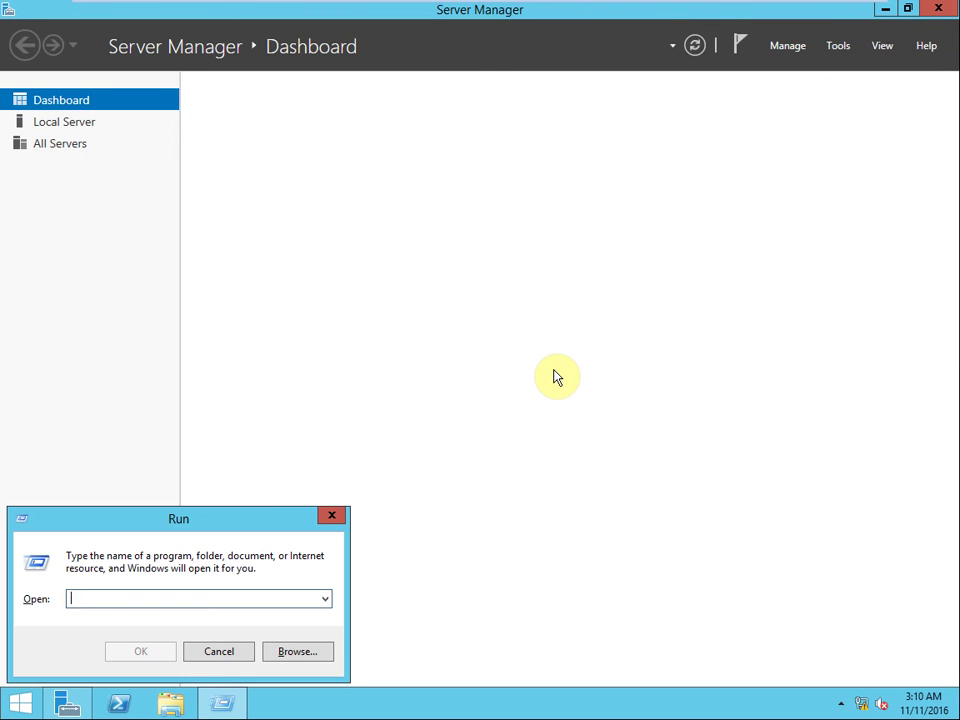
text(dsa.msc)
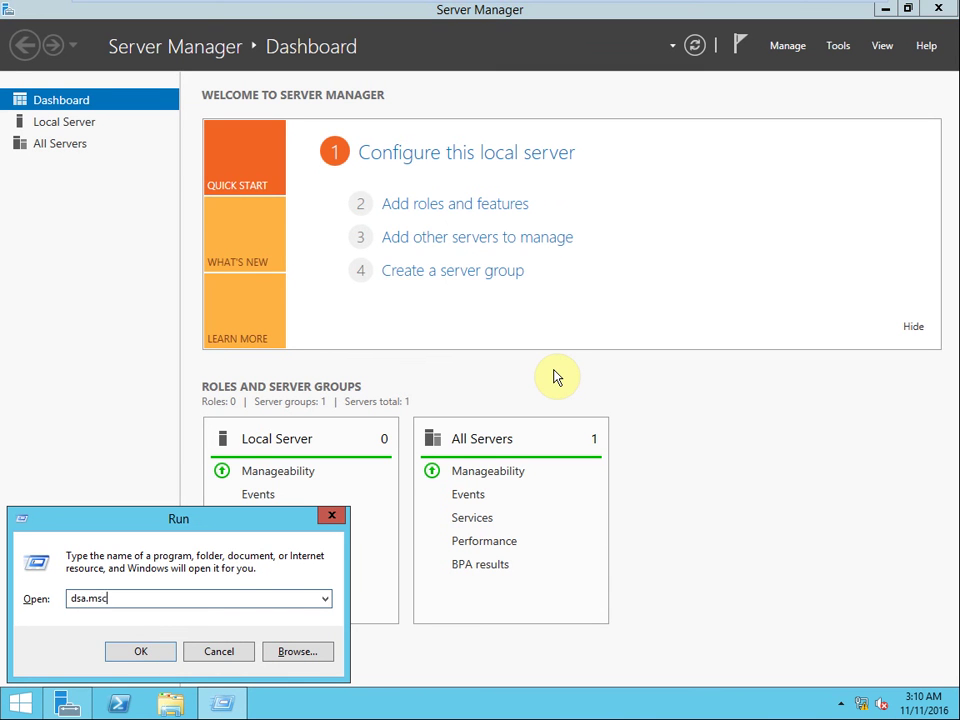
key(Return)
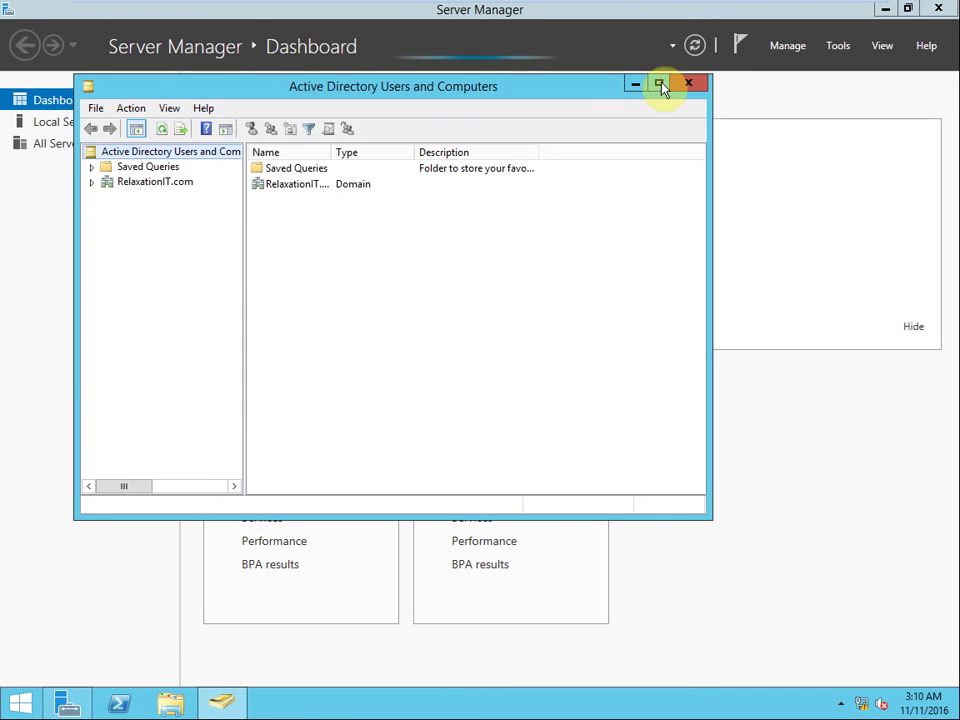
click(659, 83)
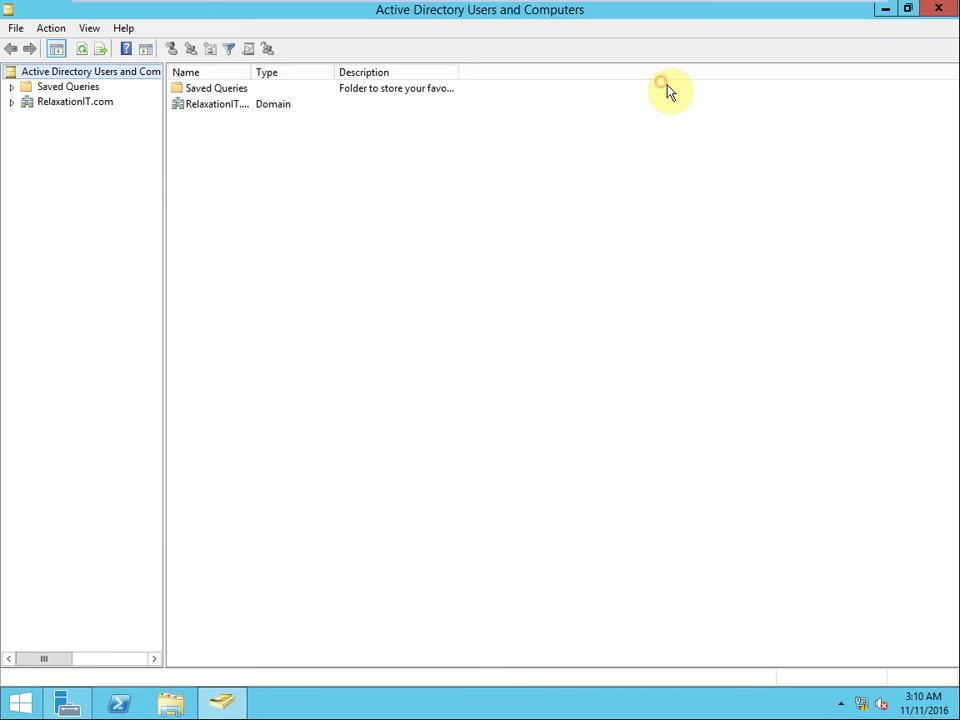
click(72, 101)
click(12, 102)
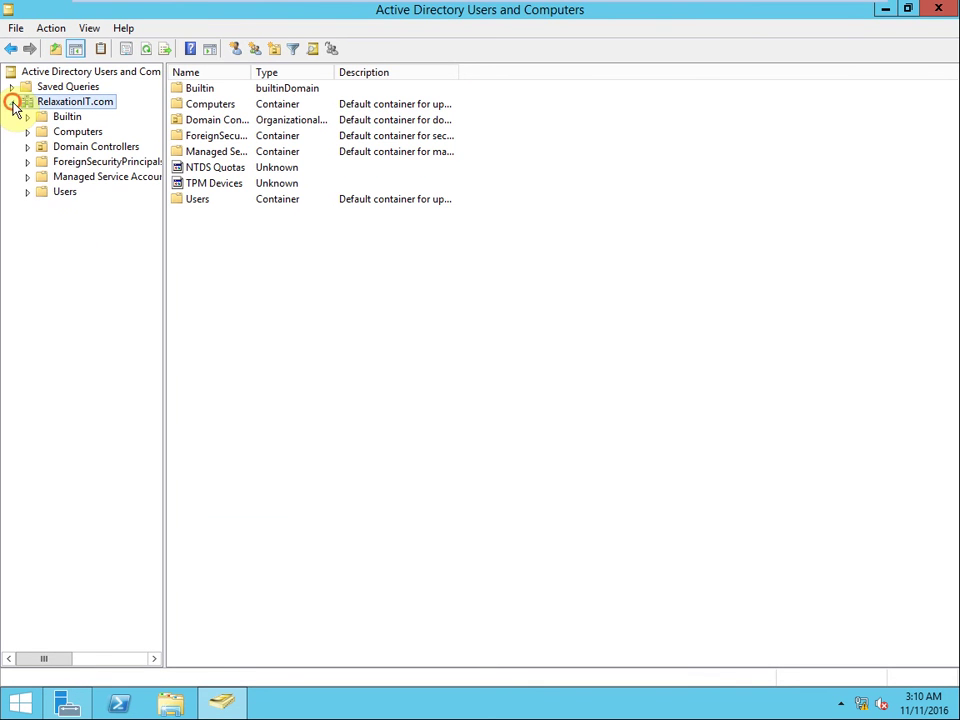
click(65, 195)
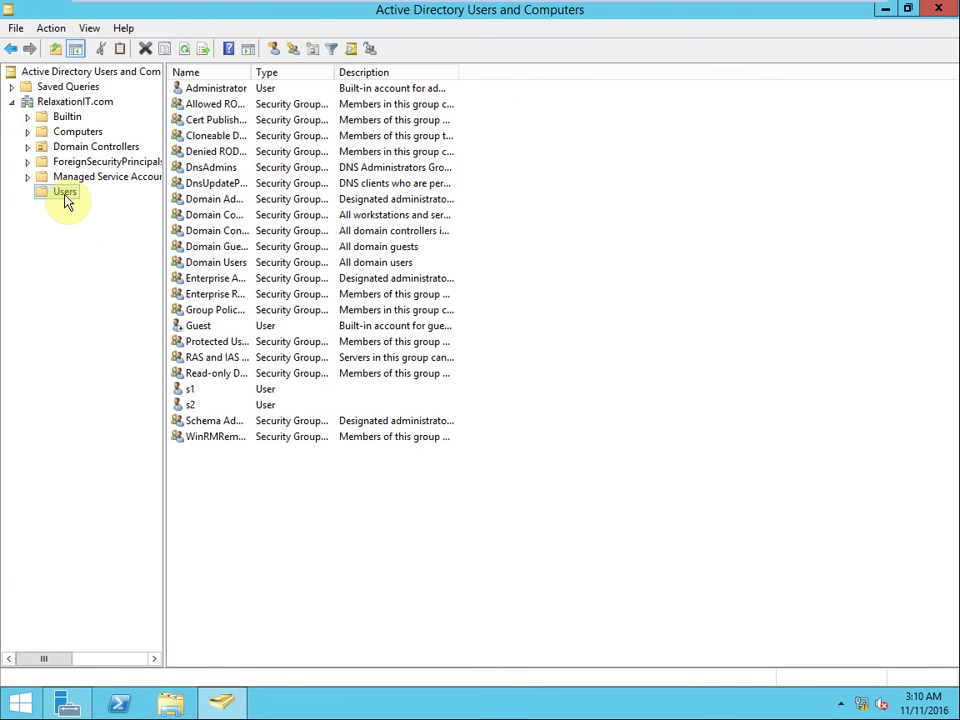
On the RODC, start a new user with name and logon name s3 and enter a password
right_click(65, 199)
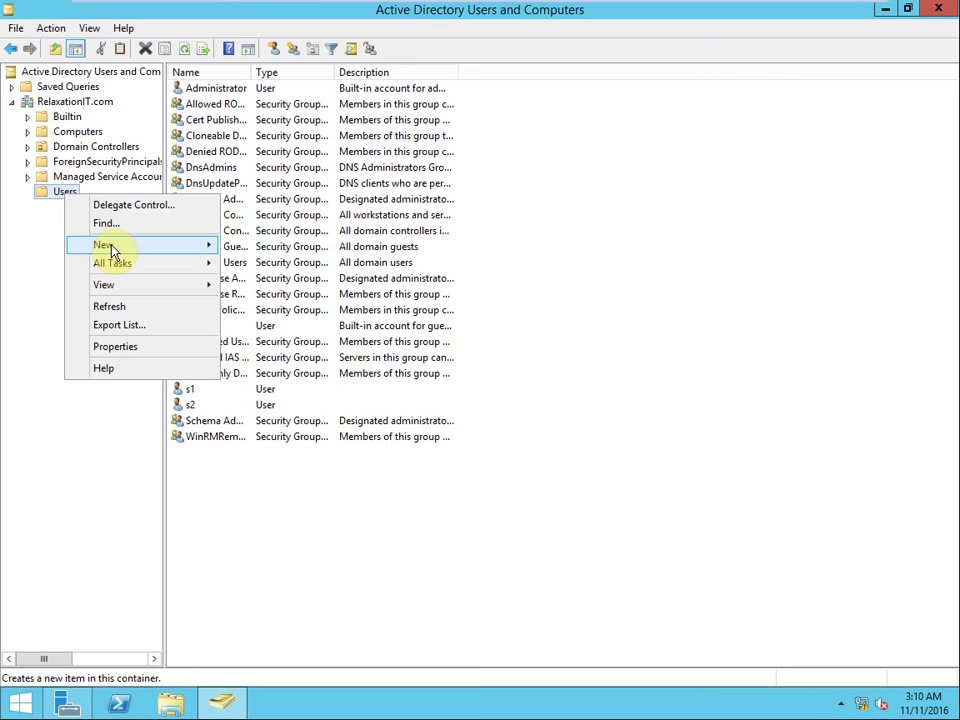
mouse_move(122, 251)
click(257, 396)
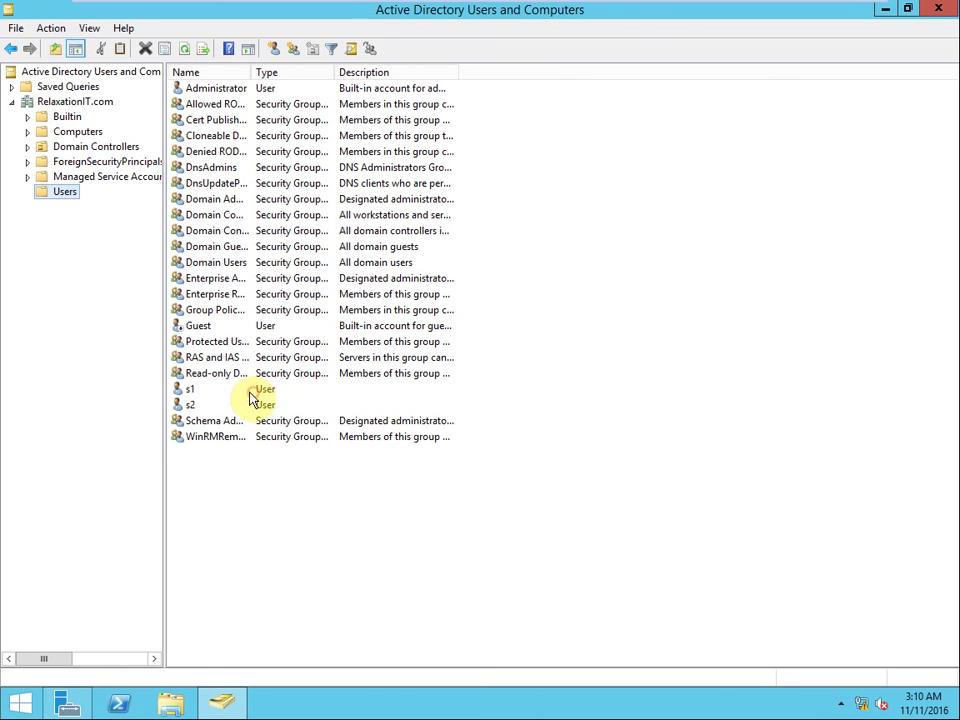
text(s3)
click(108, 205)
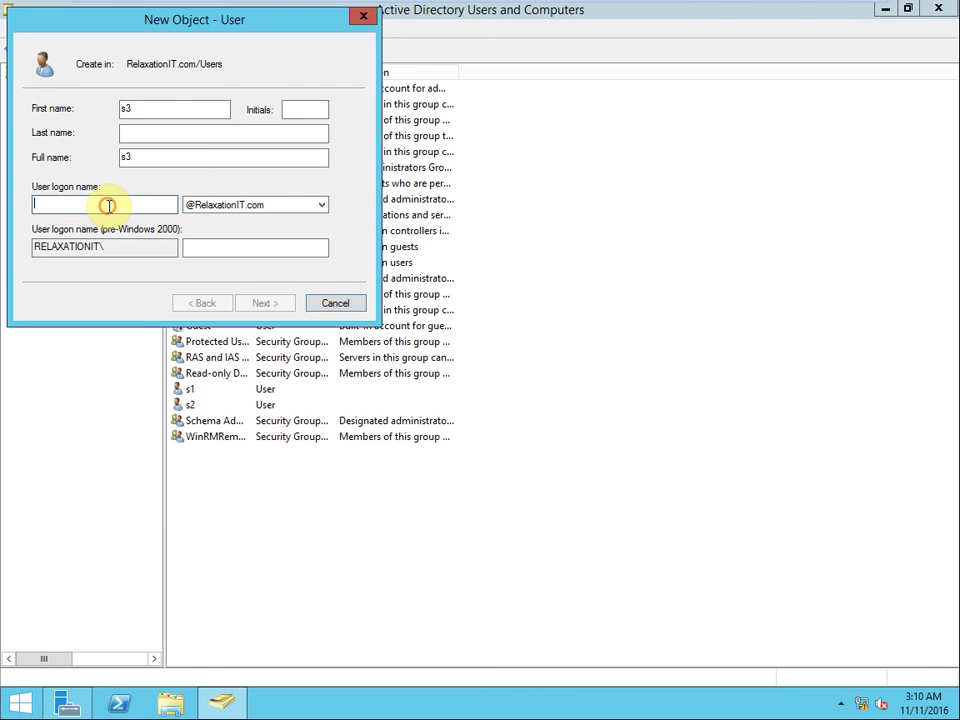
text(s3)
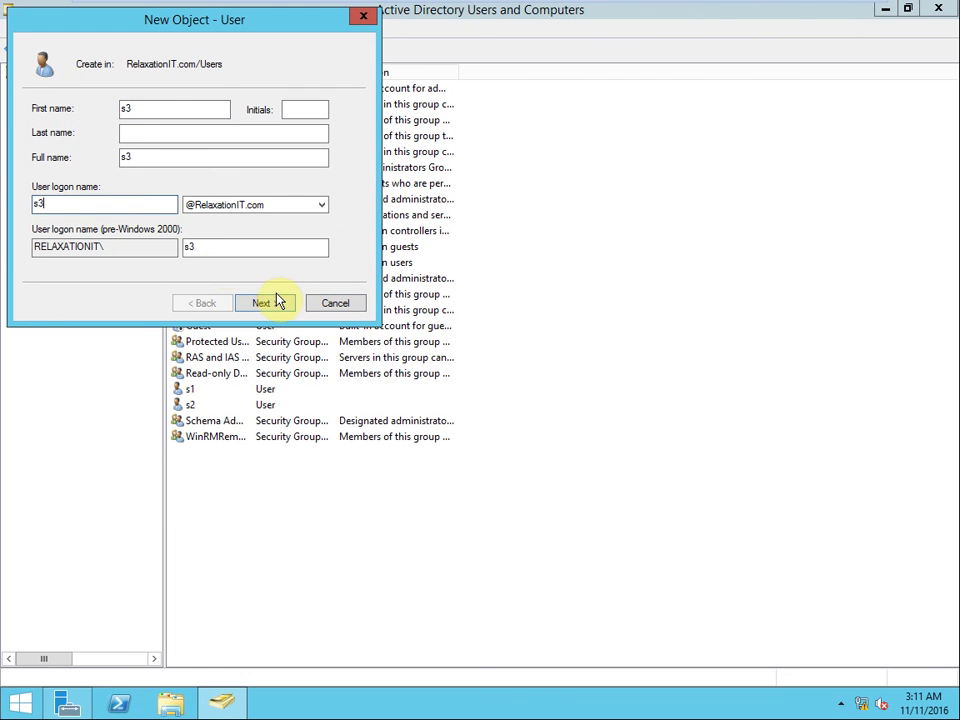
click(276, 302)
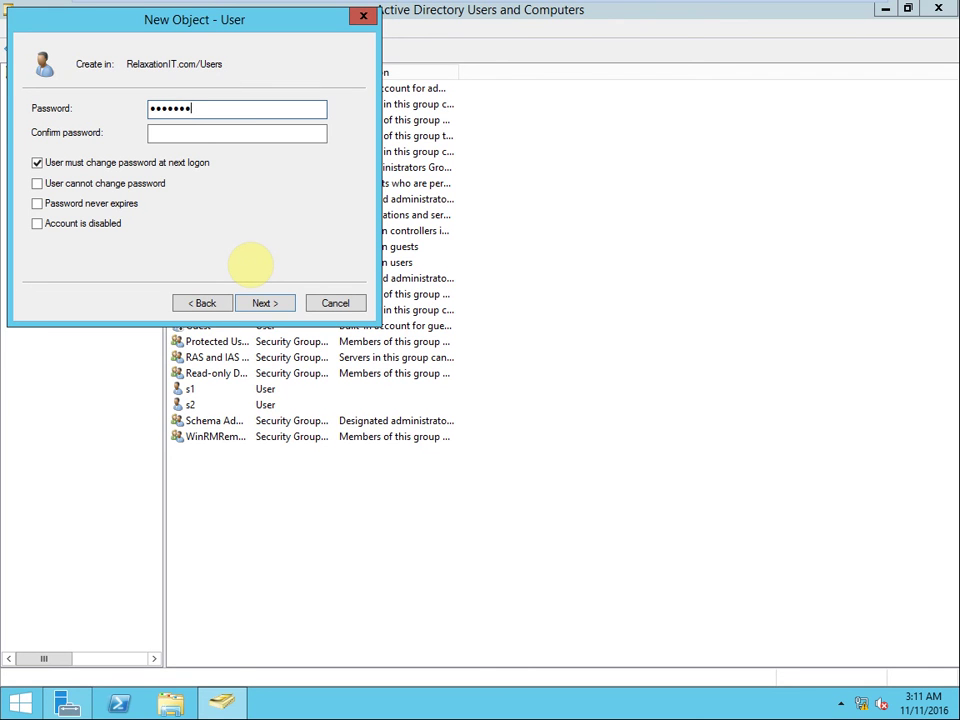
key(Tab)
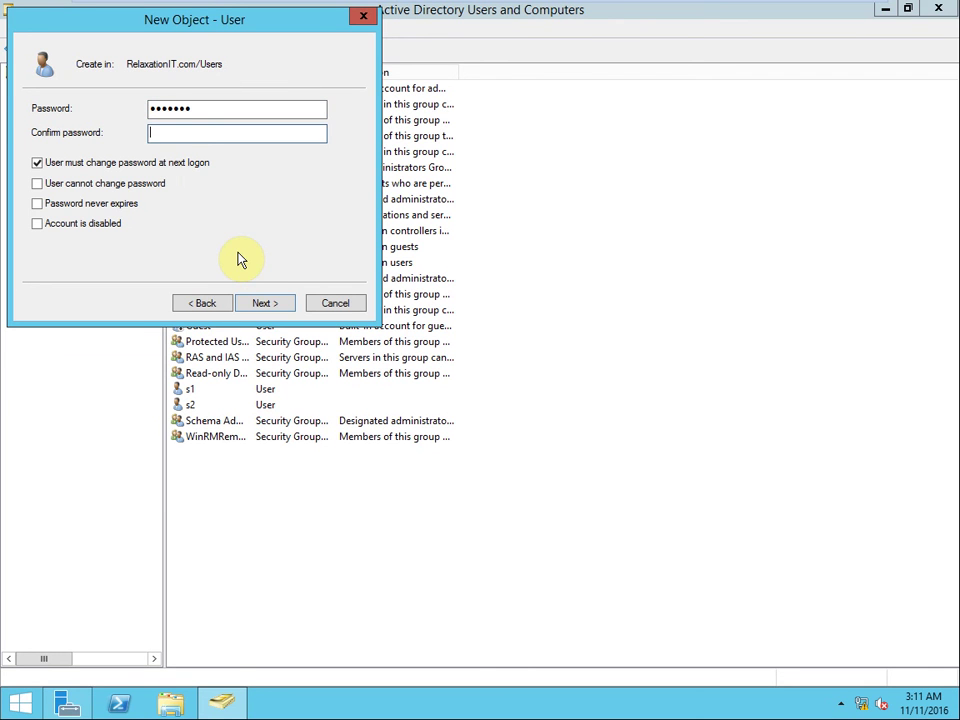
Set Password never expires, attempt to create s3, dismiss Access is denied, and cancel
click(79, 162)
click(92, 204)
click(273, 304)
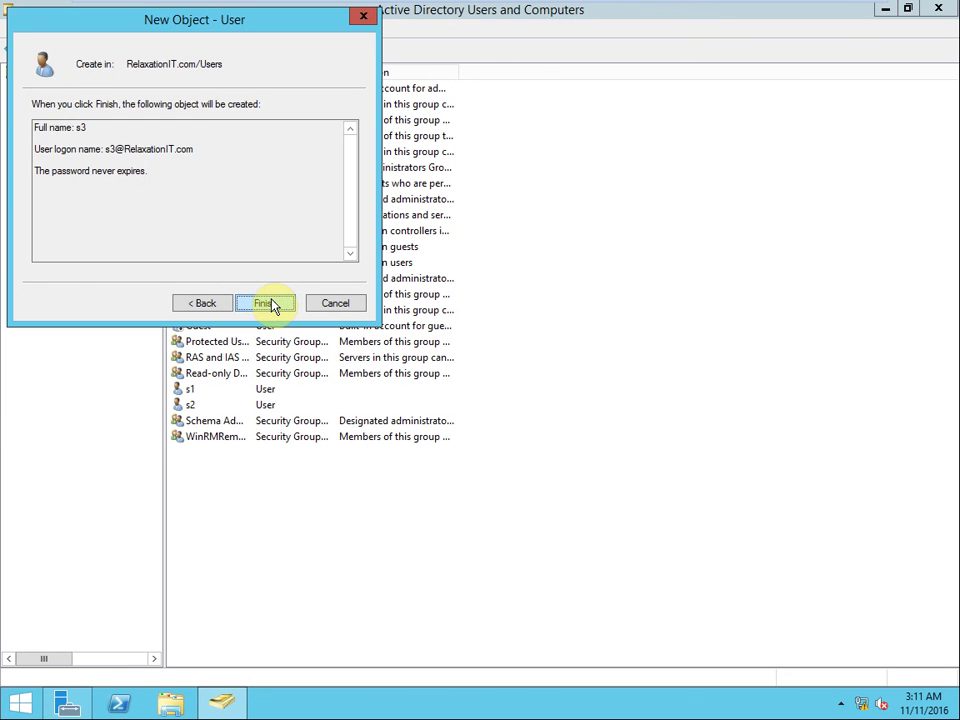
click(272, 305)
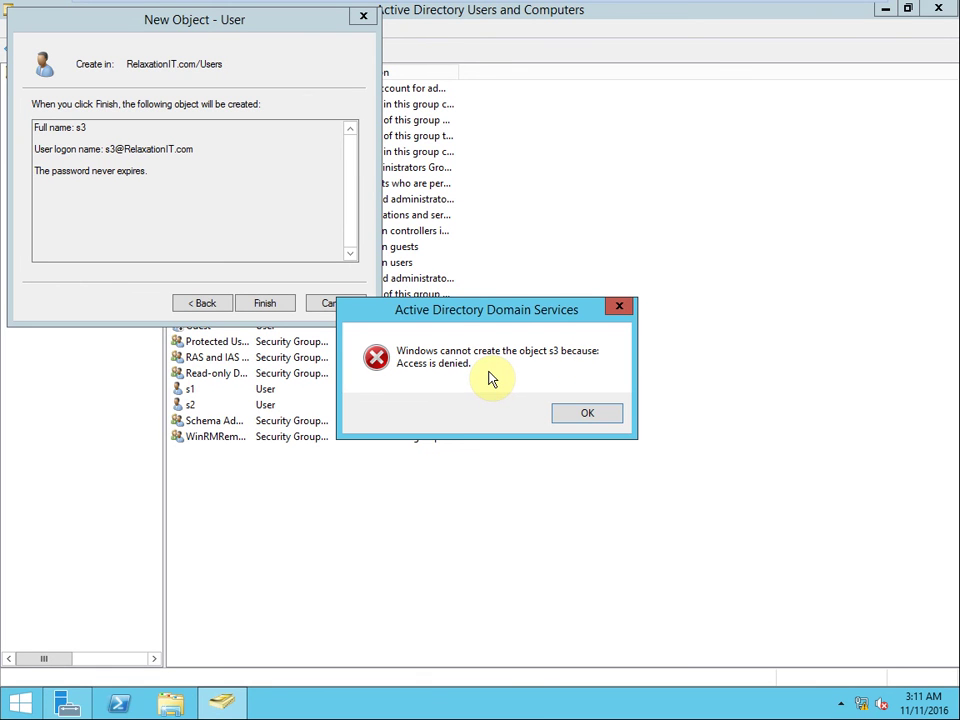
click(613, 418)
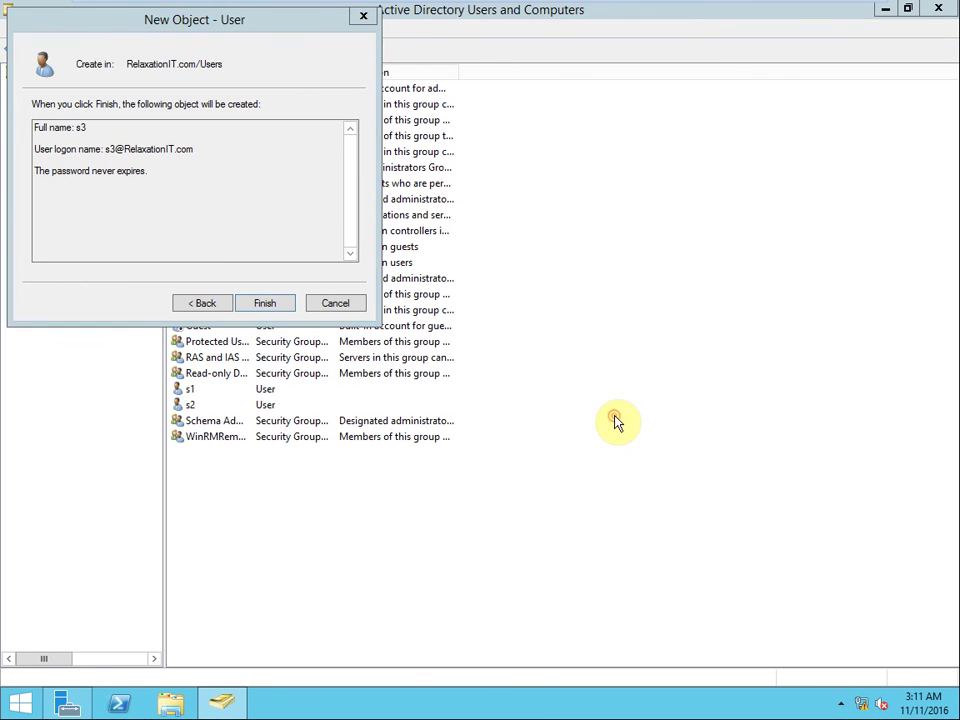
click(343, 303)
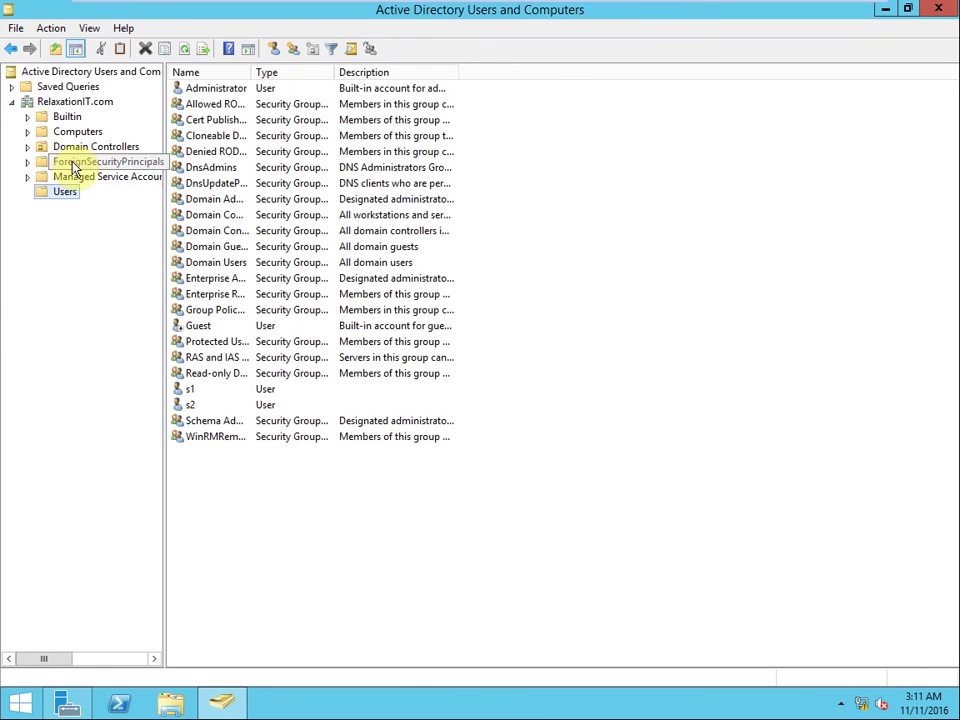
right_click(66, 102)
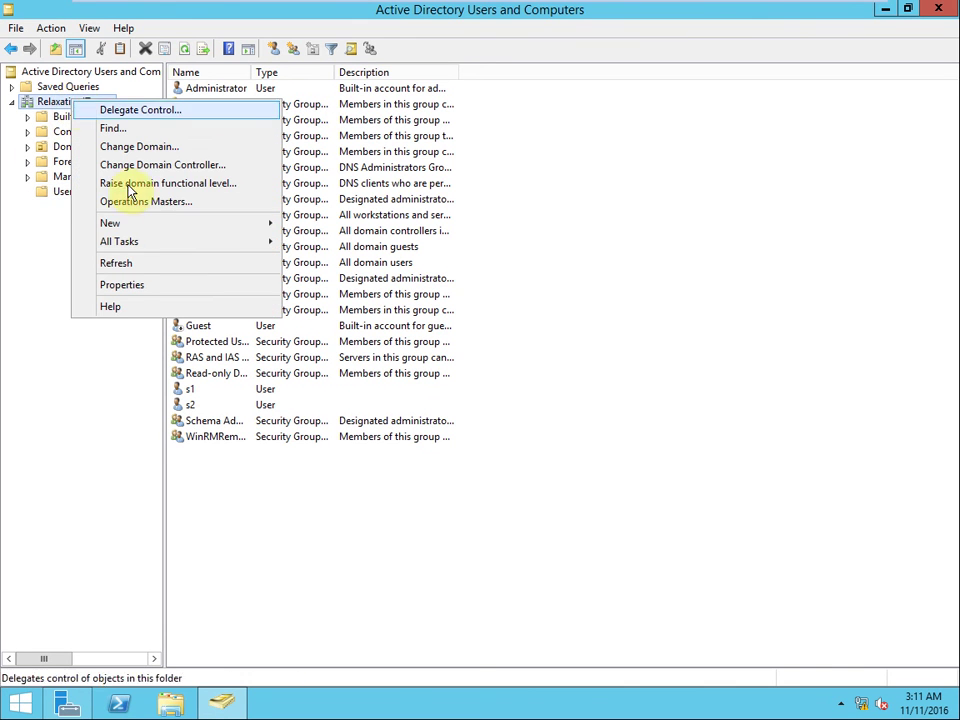
mouse_move(180, 224)
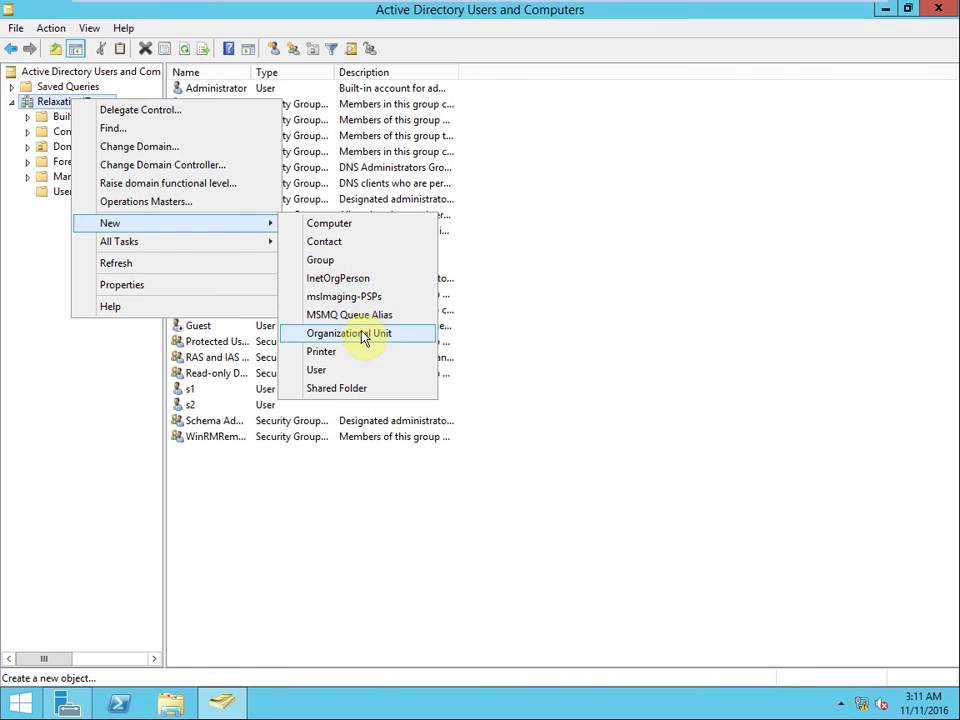
click(355, 333)
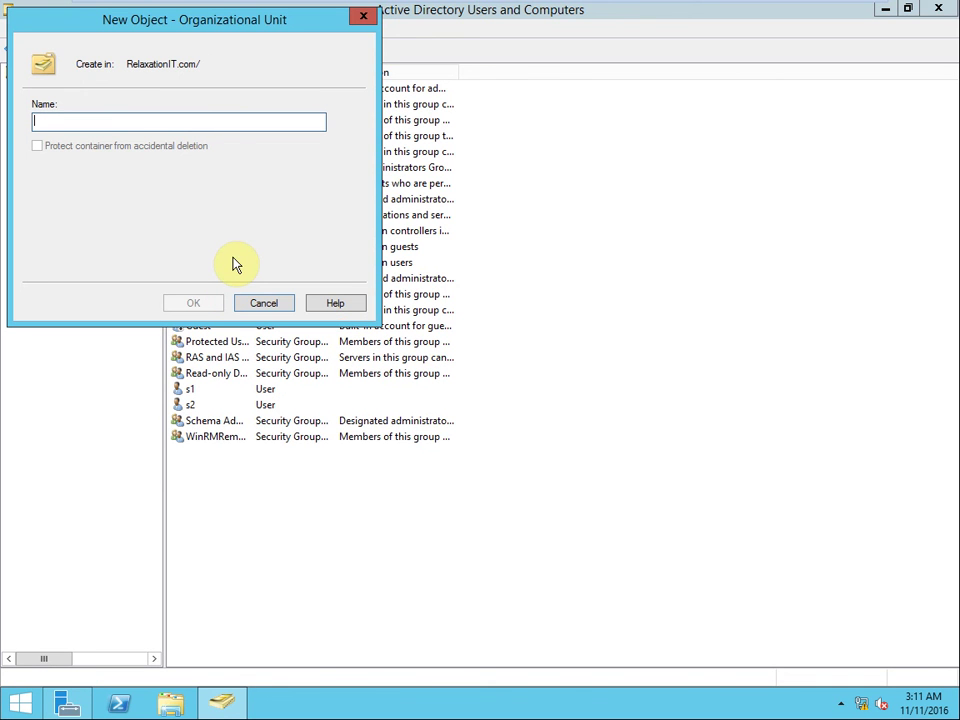
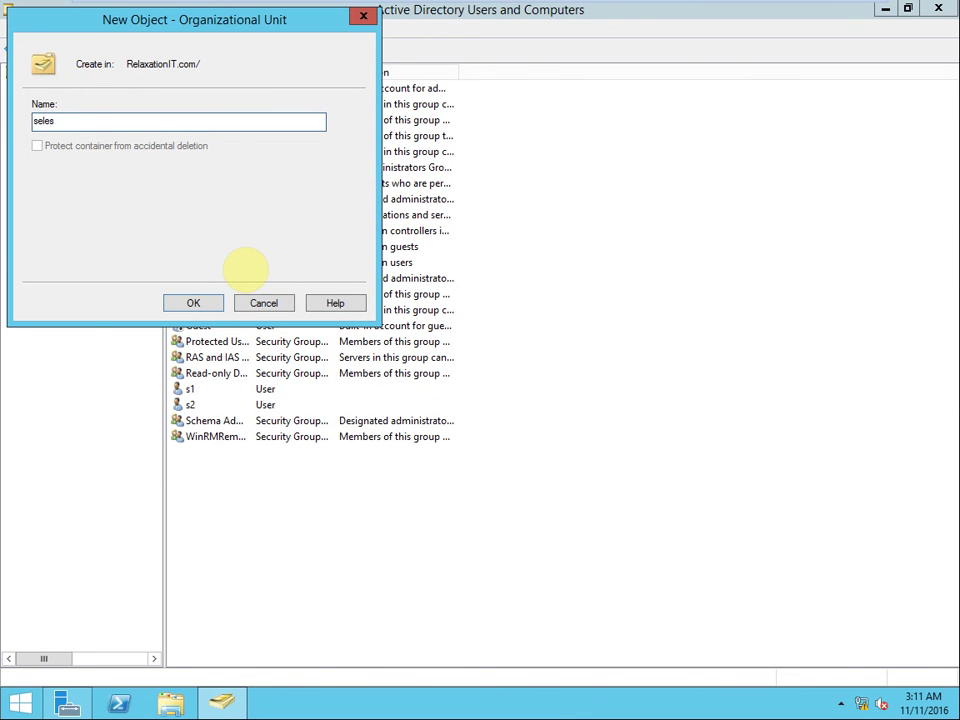
click(194, 304)
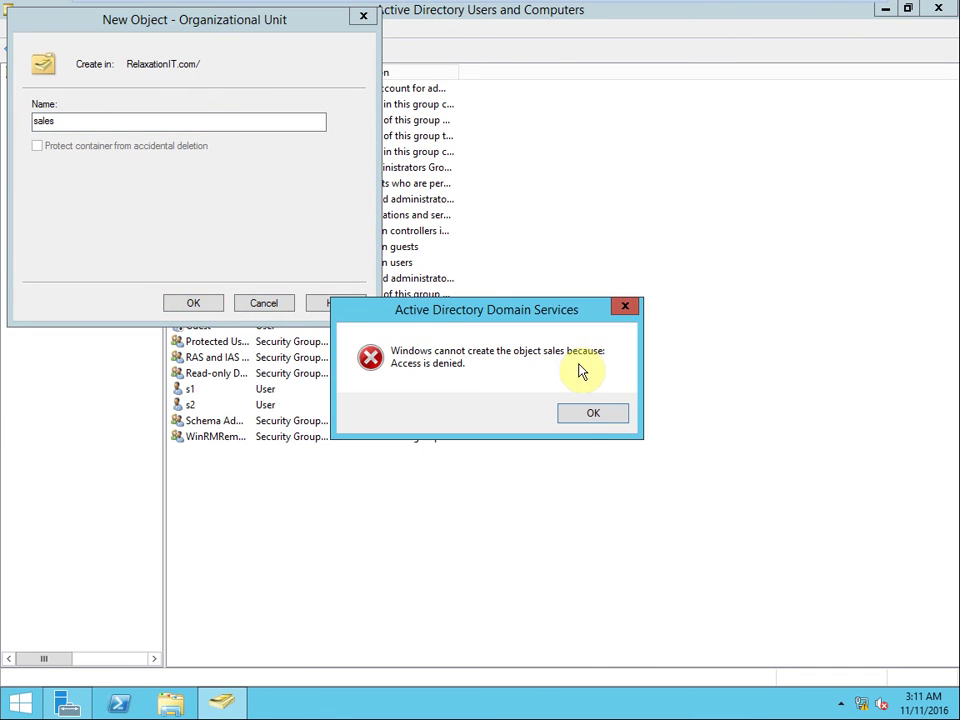
click(588, 413)
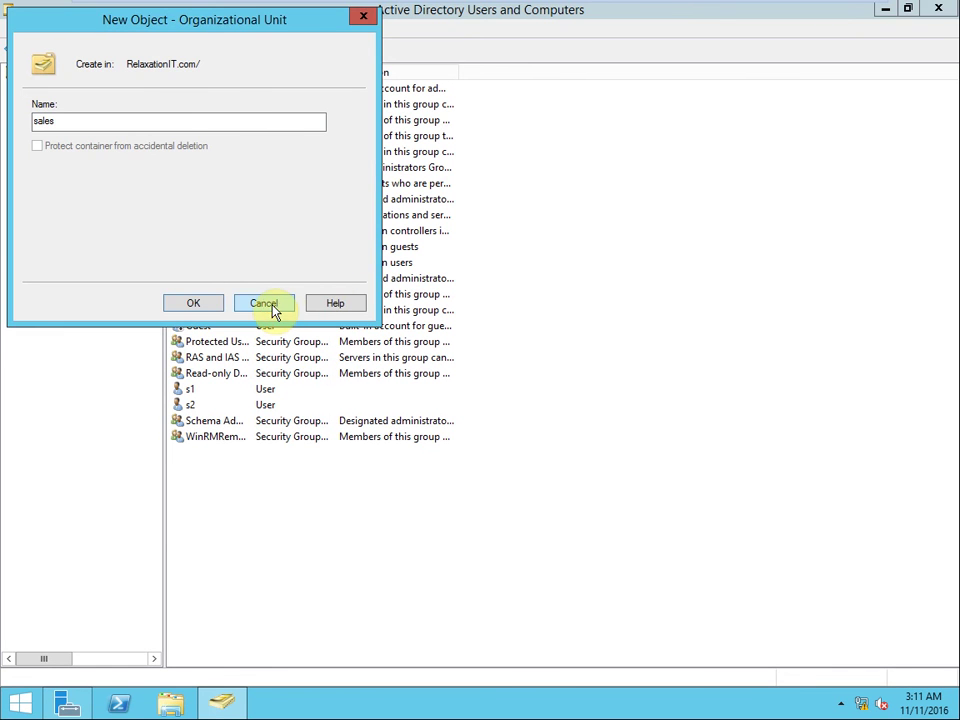
click(265, 304)
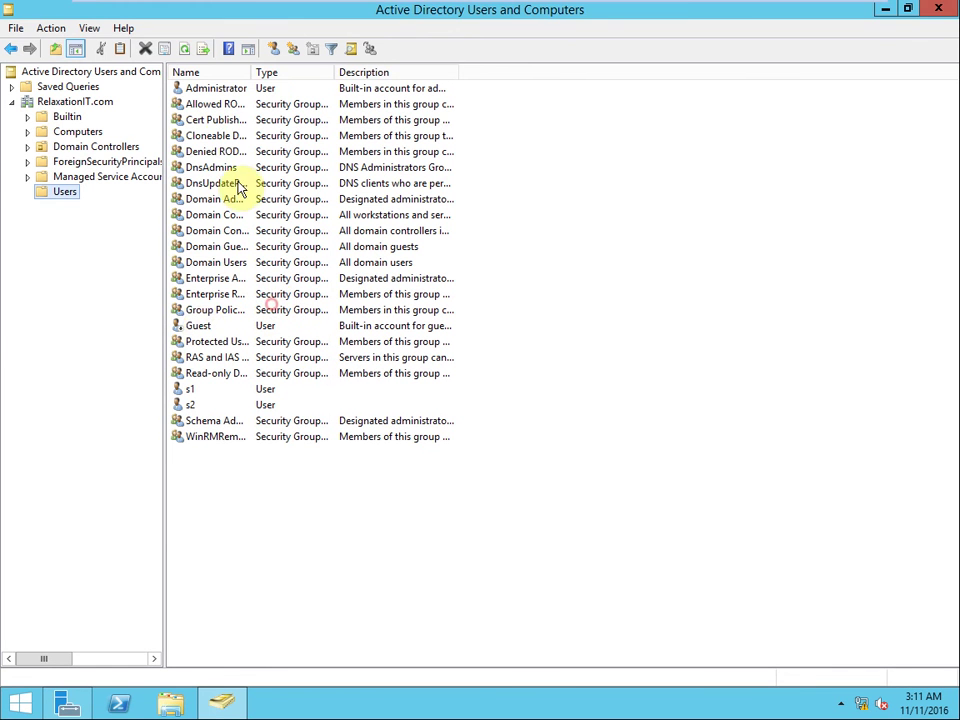
right_click(192, 408)
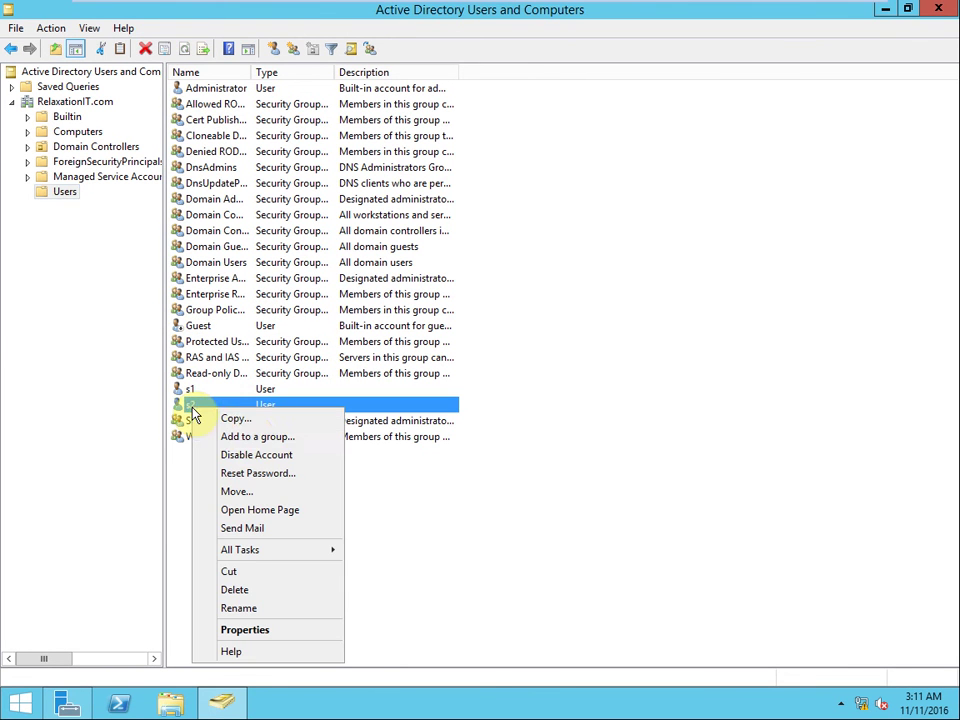
click(268, 476)
key(Tab)
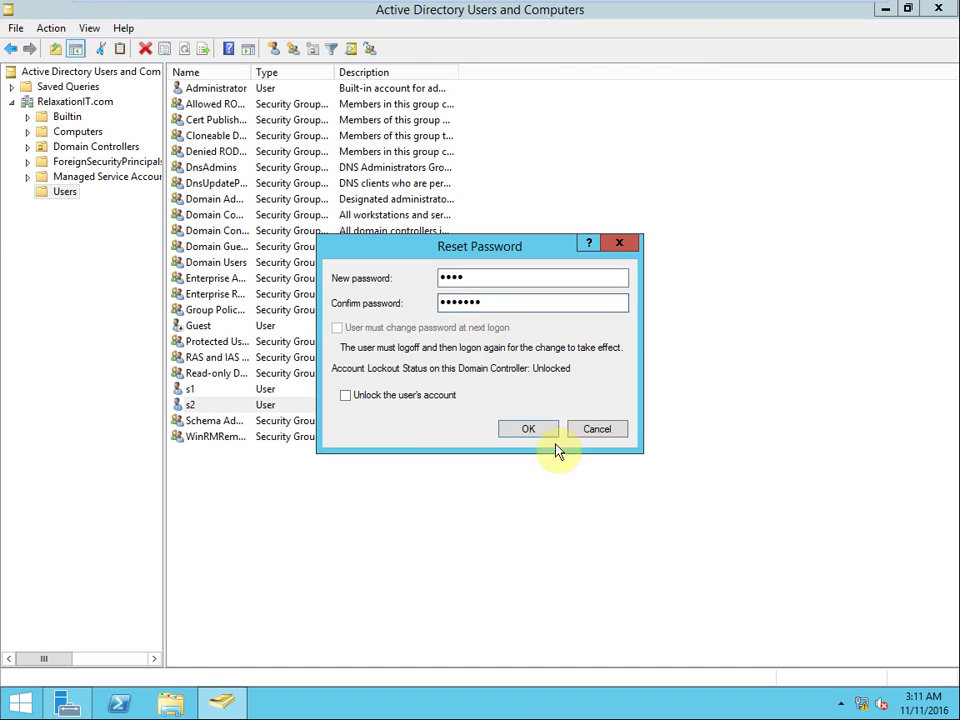
click(536, 429)
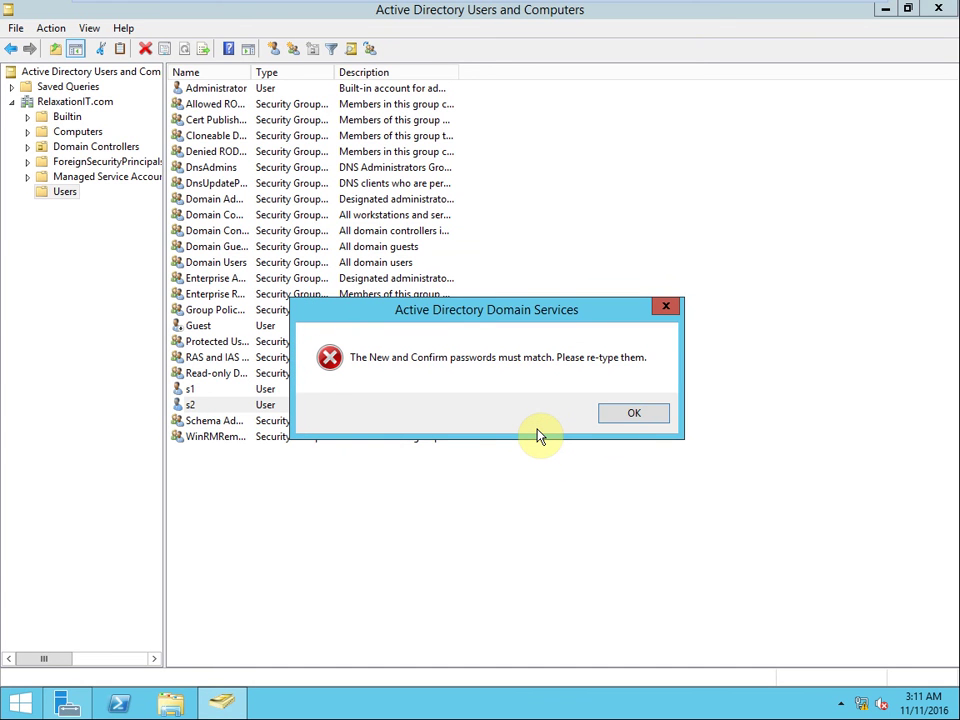
click(615, 417)
click(600, 429)
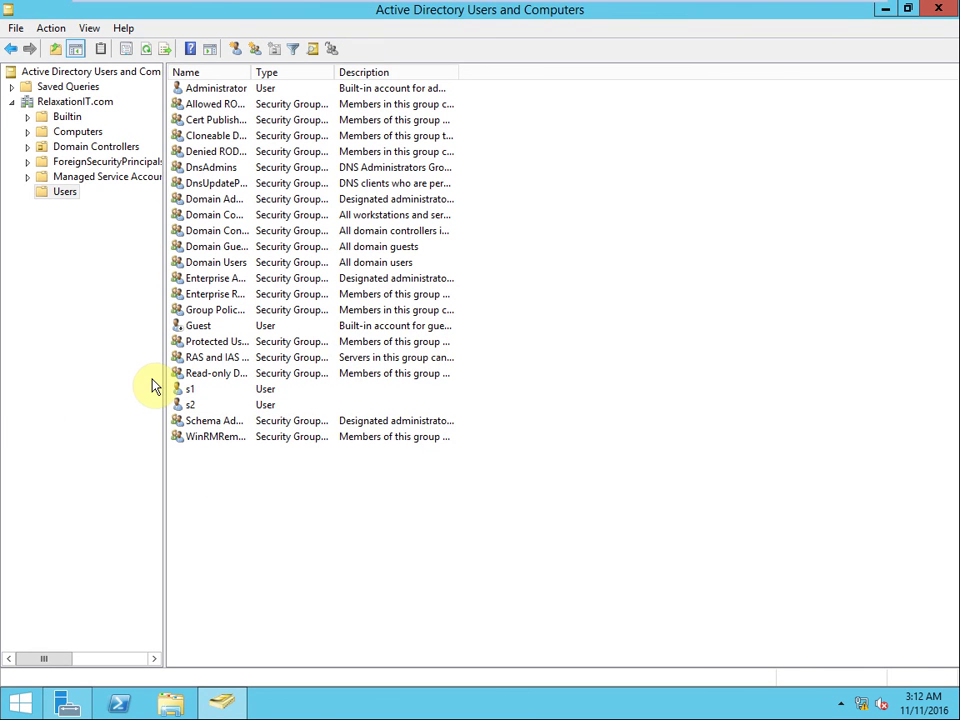
On Win2012-AD, start a new user in Users with name and logon name s3
mouse_move(305, 5)
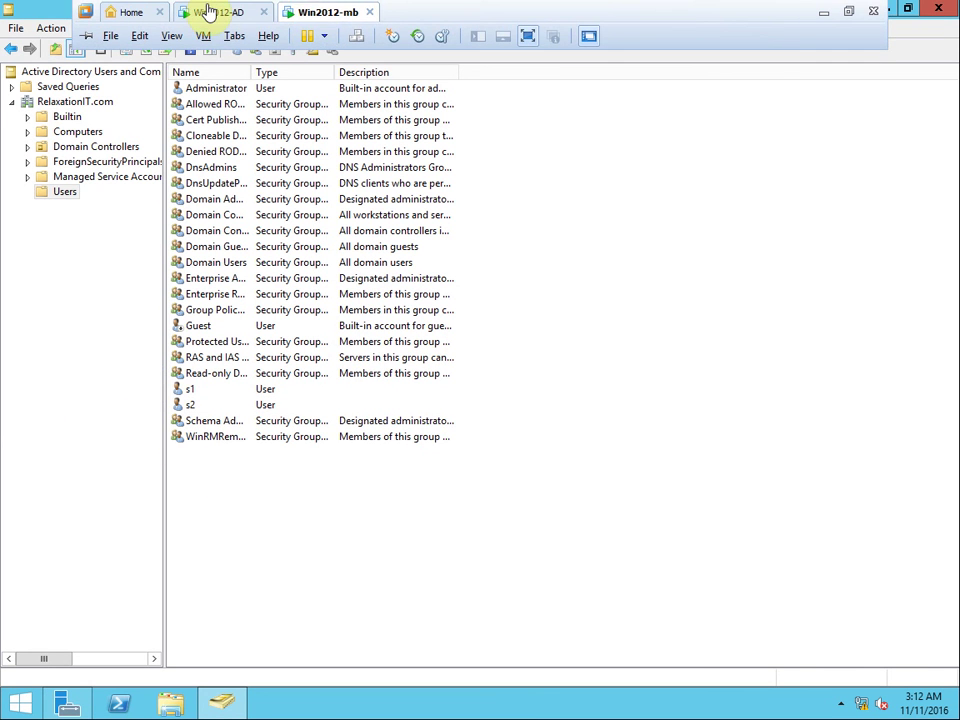
click(207, 11)
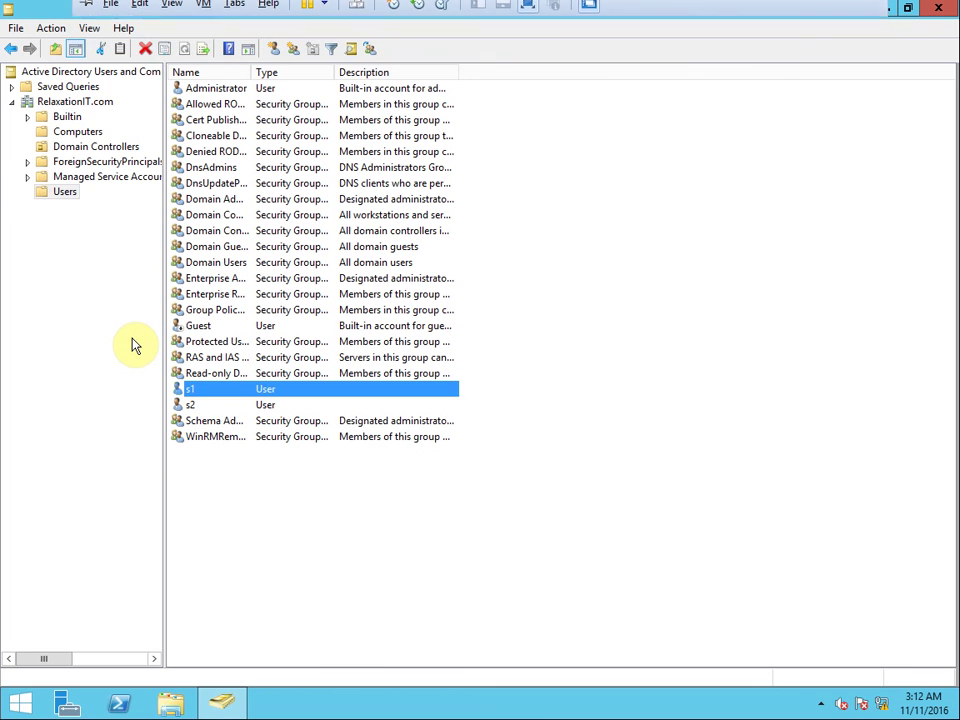
right_click(66, 197)
mouse_move(158, 244)
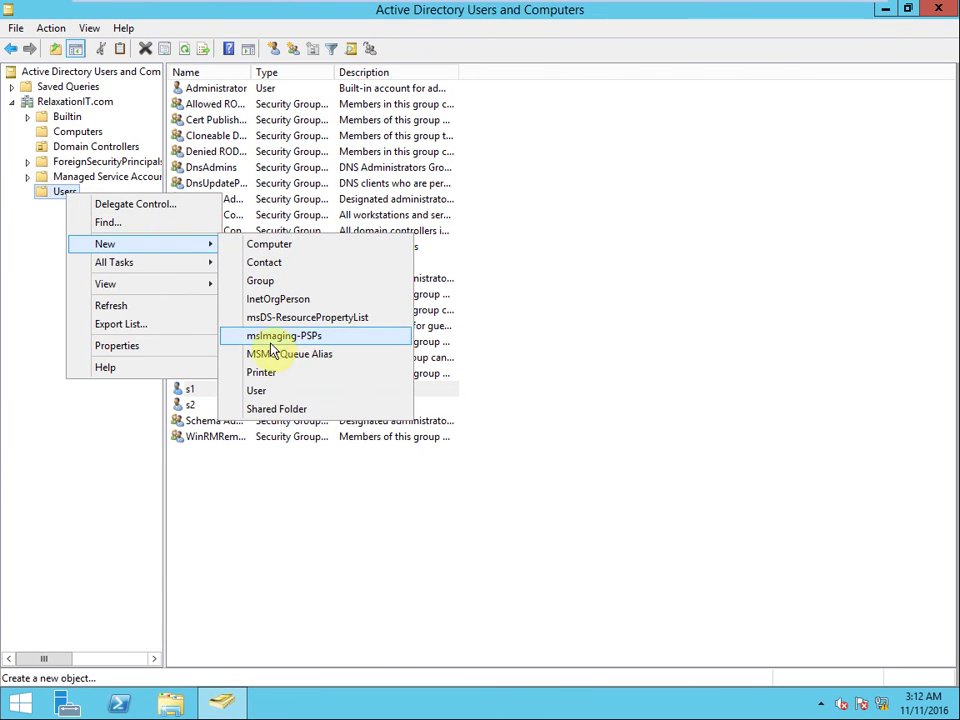
click(283, 391)
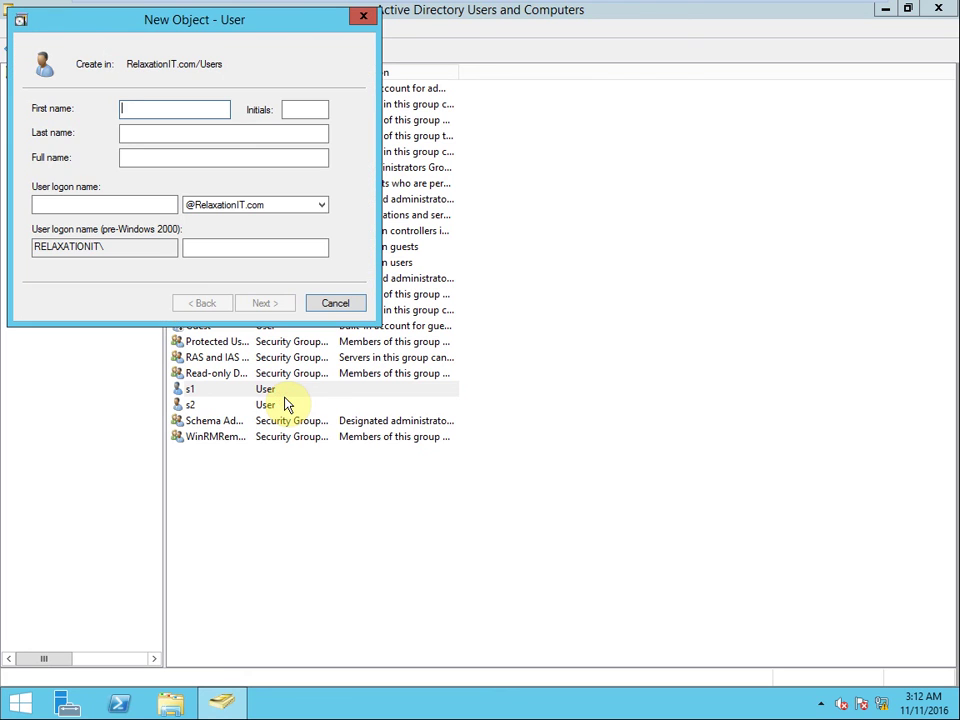
text(s3)
click(92, 203)
text(s3)
Dismiss the password policy error and enter and confirm a password for s3
click(282, 306)
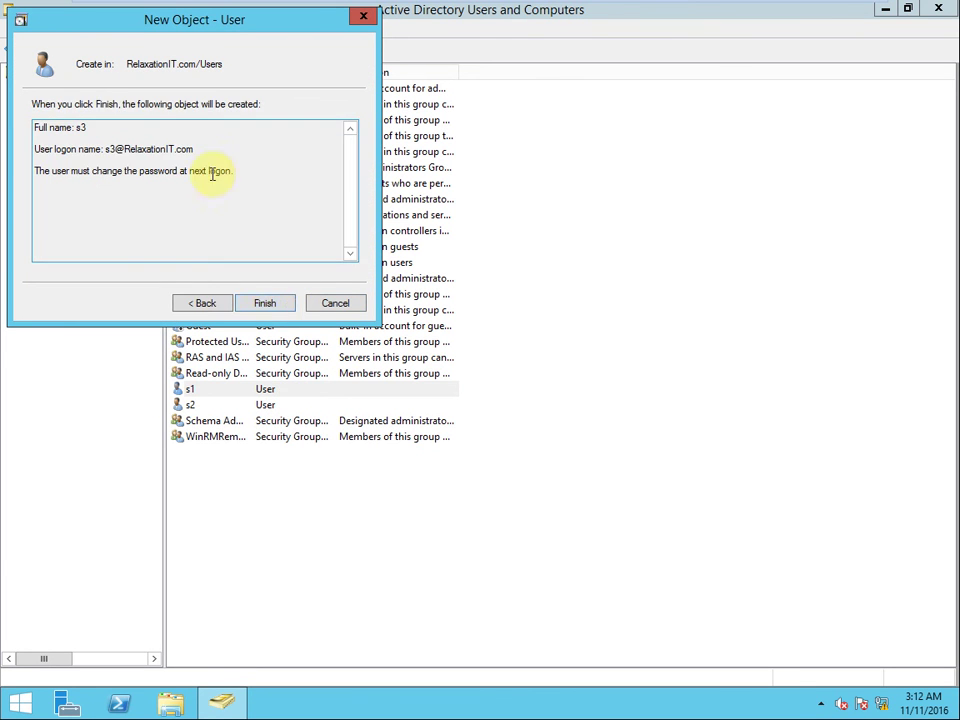
click(271, 309)
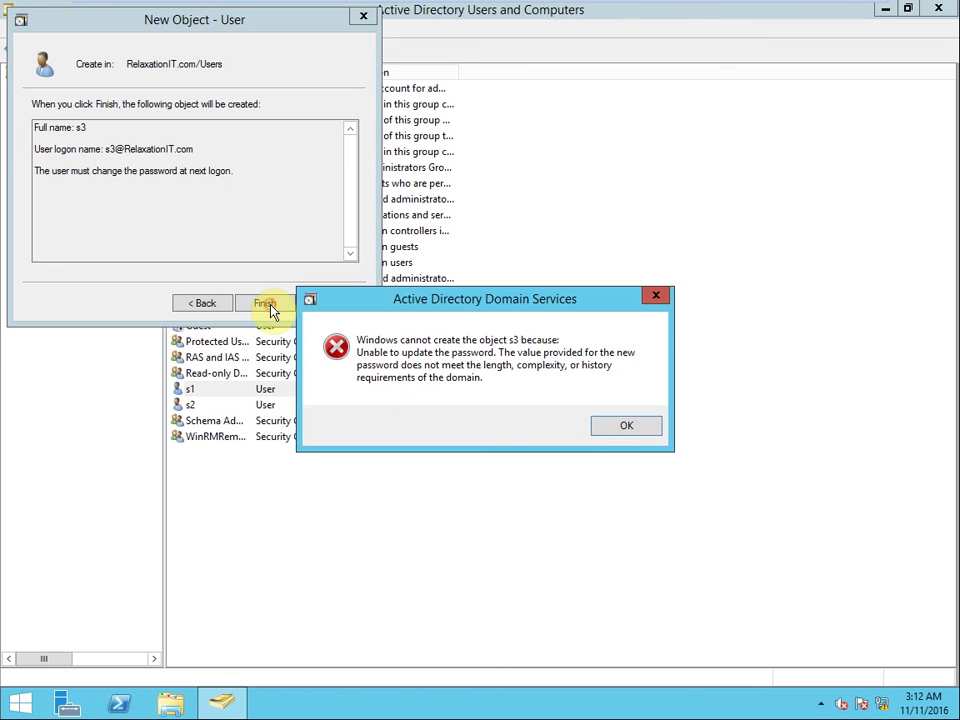
click(626, 425)
click(212, 306)
text(*******)
key(Tab)
text(*******)
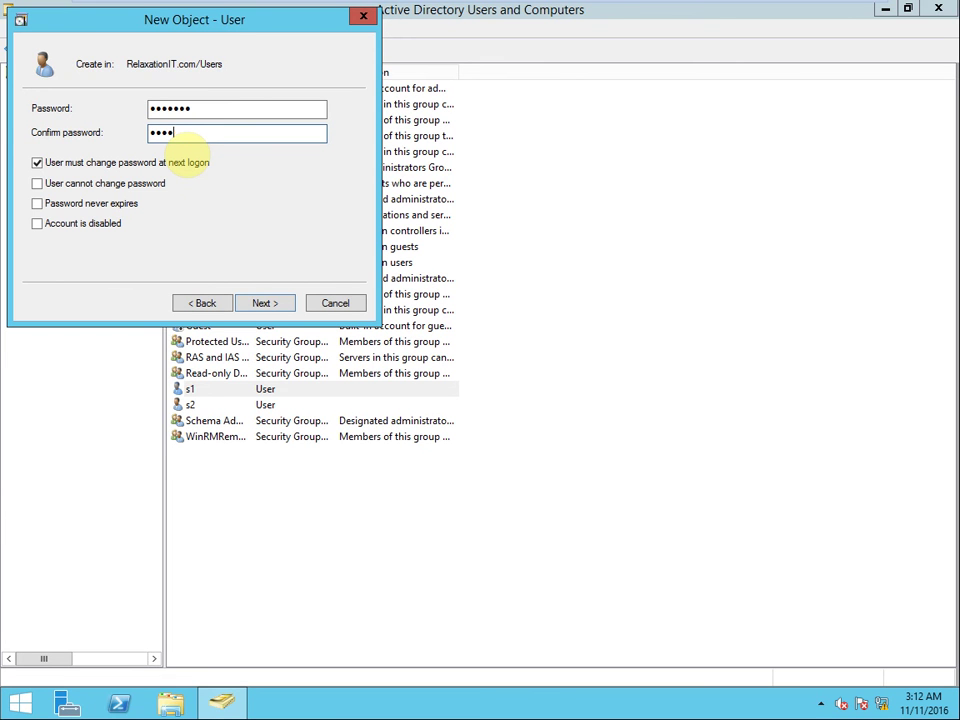
Create s3 with Password never expires and no change at next logon, confirming it's listed
click(37, 162)
click(40, 203)
click(265, 306)
click(264, 303)
double_click(264, 309)
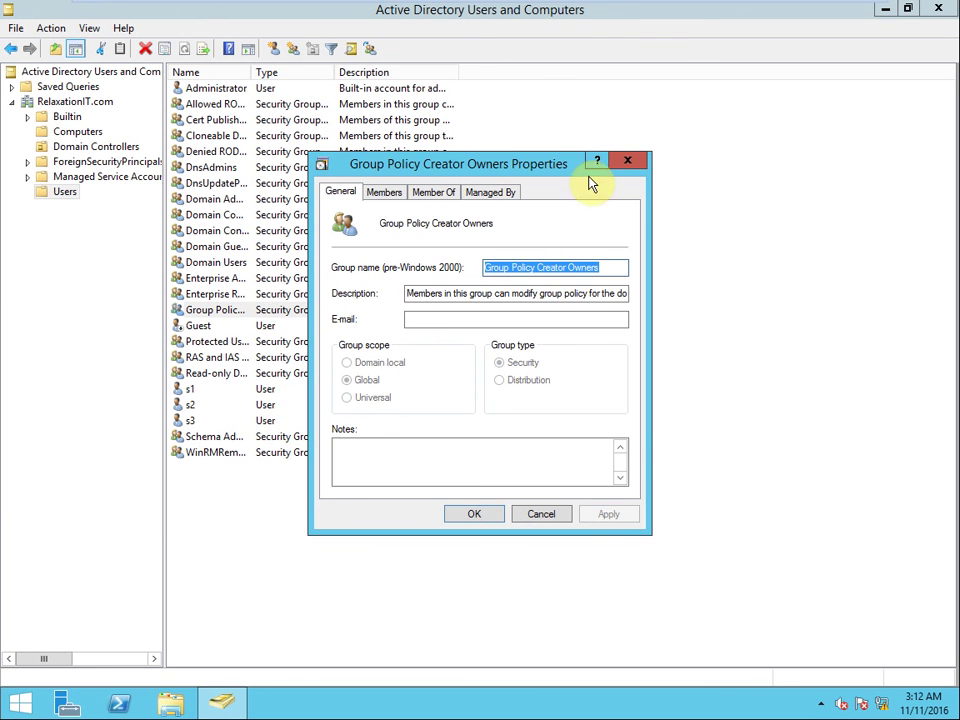
click(643, 158)
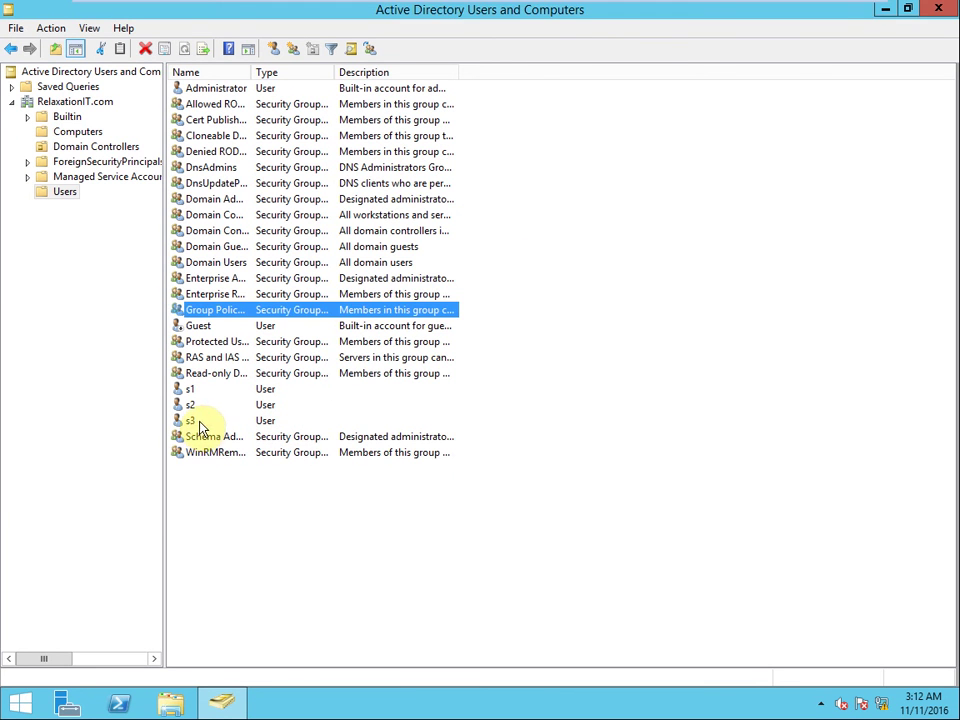
click(192, 421)
Refresh the RODC's Users list so the replicated s3 account appears
mouse_move(289, 17)
click(326, 14)
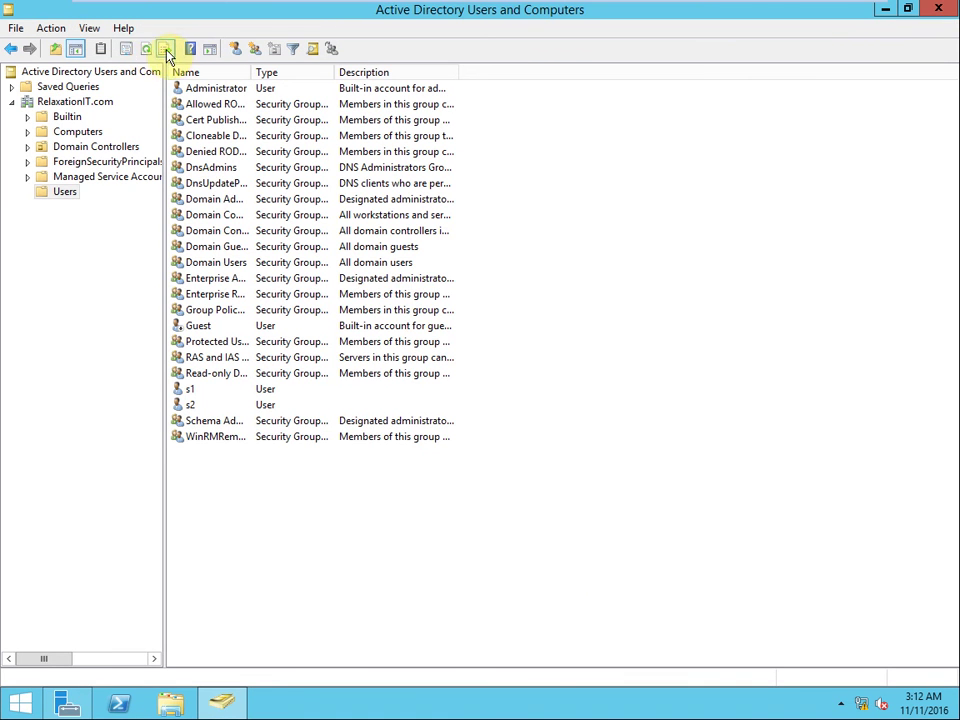
click(147, 50)
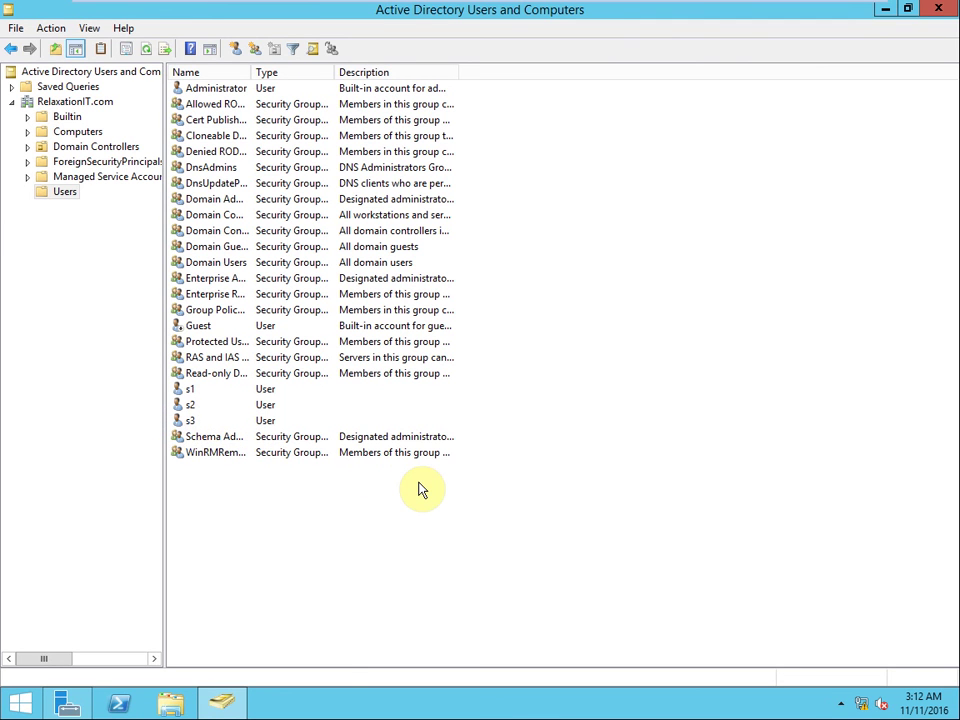
Open Command Prompt via Run and set its console font to 12 x 16
key(super+r)
text(cmd)
key(Return)
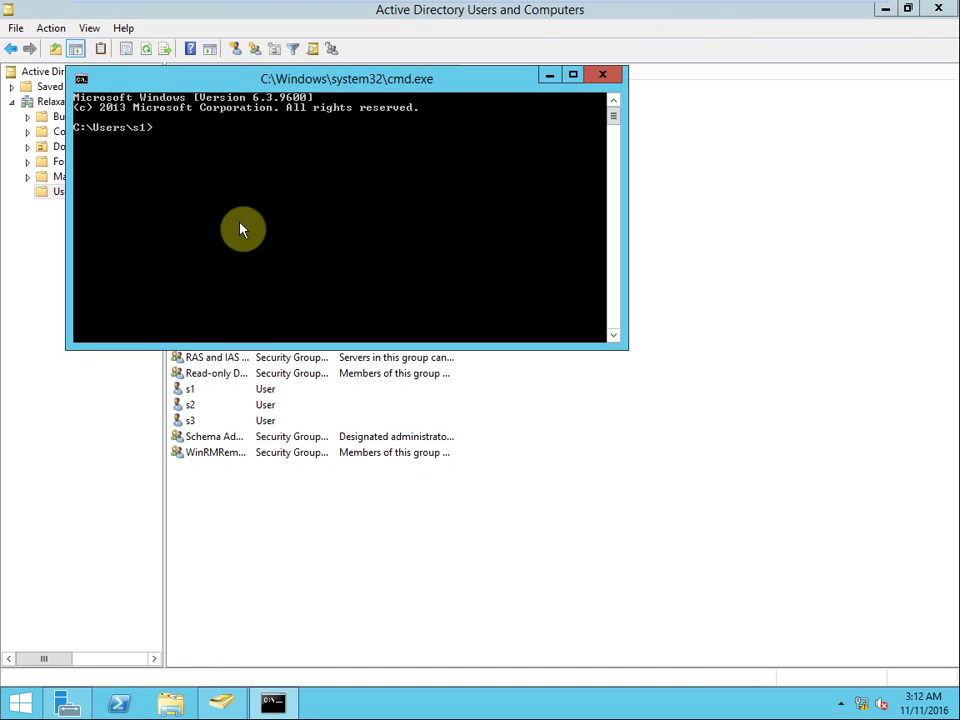
right_click(217, 79)
click(300, 242)
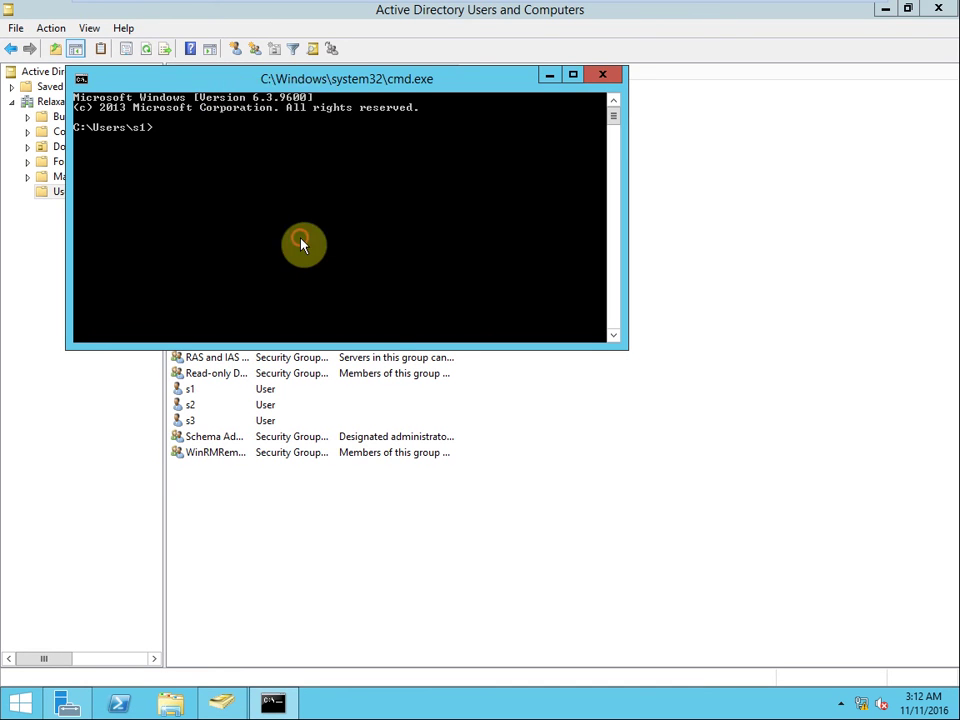
click(154, 120)
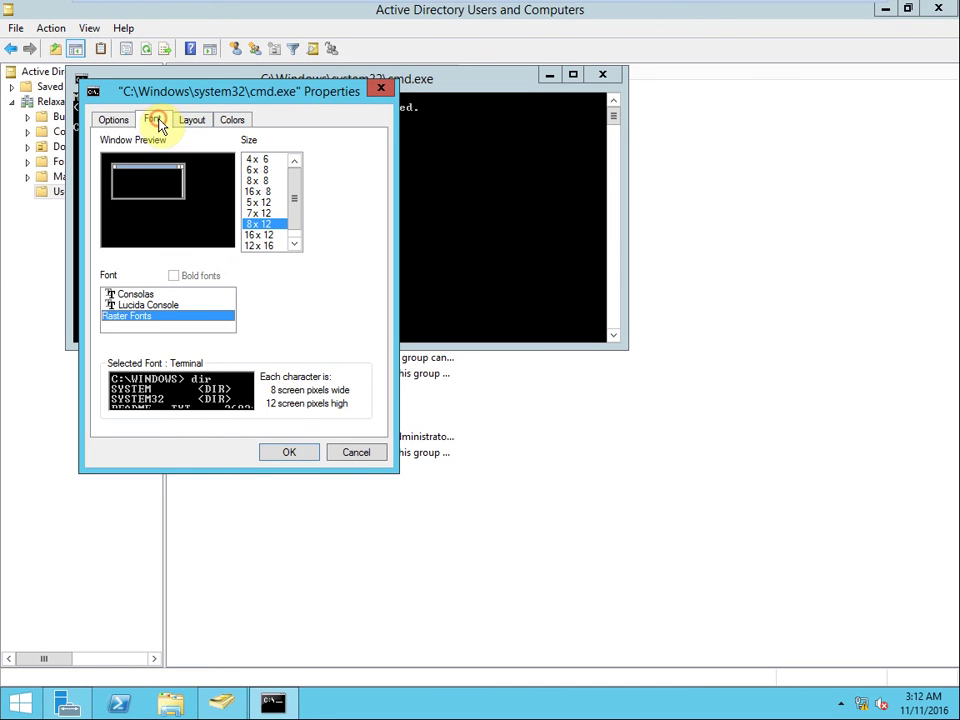
click(257, 246)
click(287, 453)
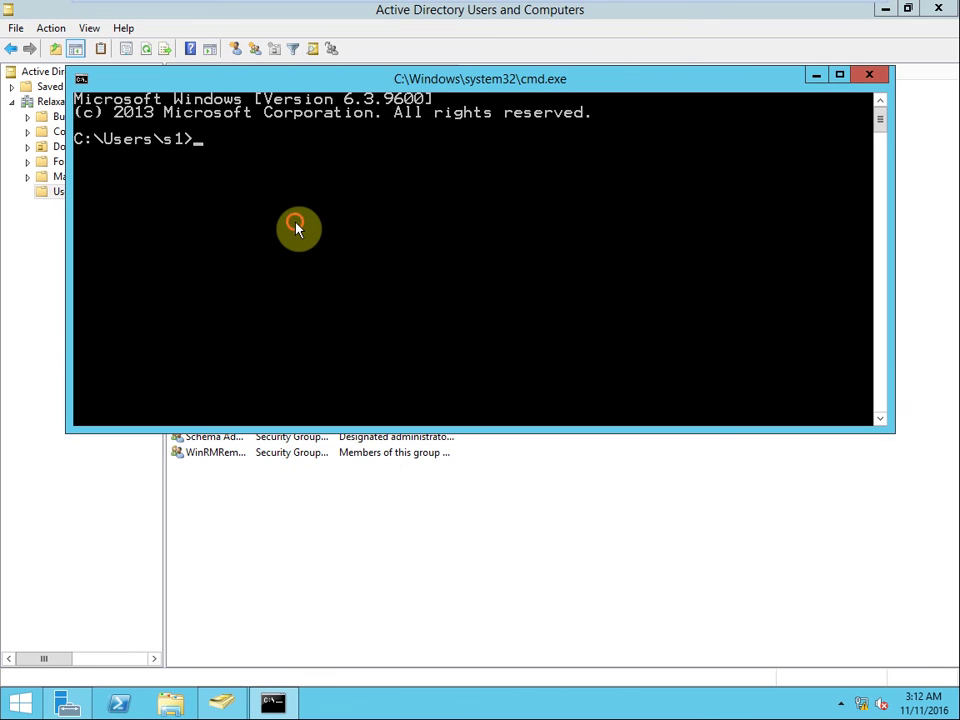
Run hostname to confirm the server is RODC-01, then close the console
text(hostname)
key(Return)
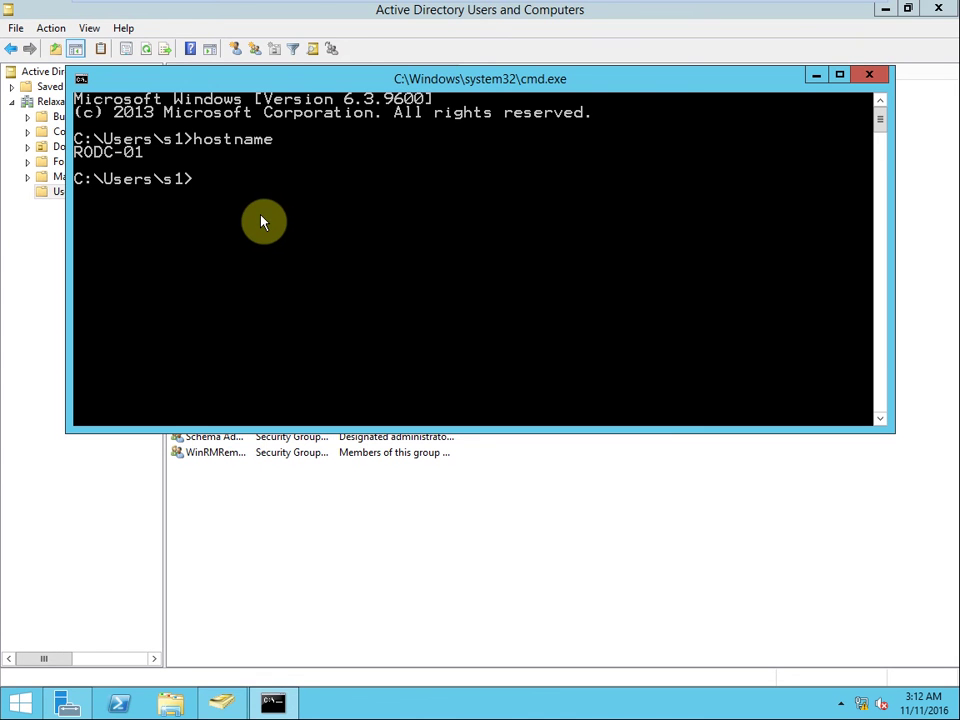
click(872, 75)
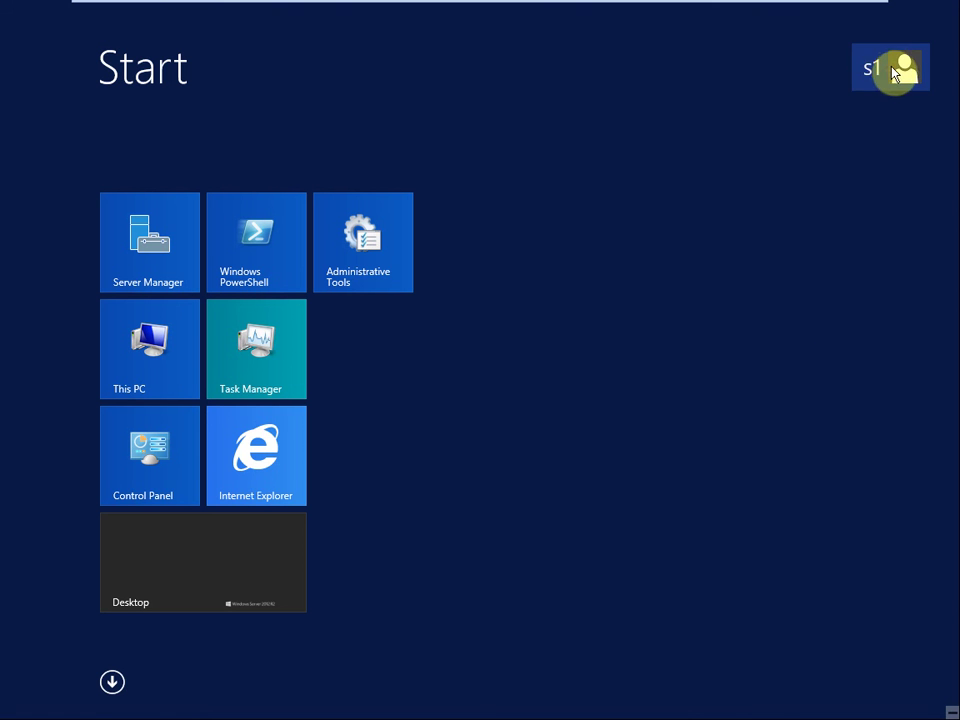
Sign out of s1 and try signing in as another domain user with their password
click(896, 66)
click(761, 143)
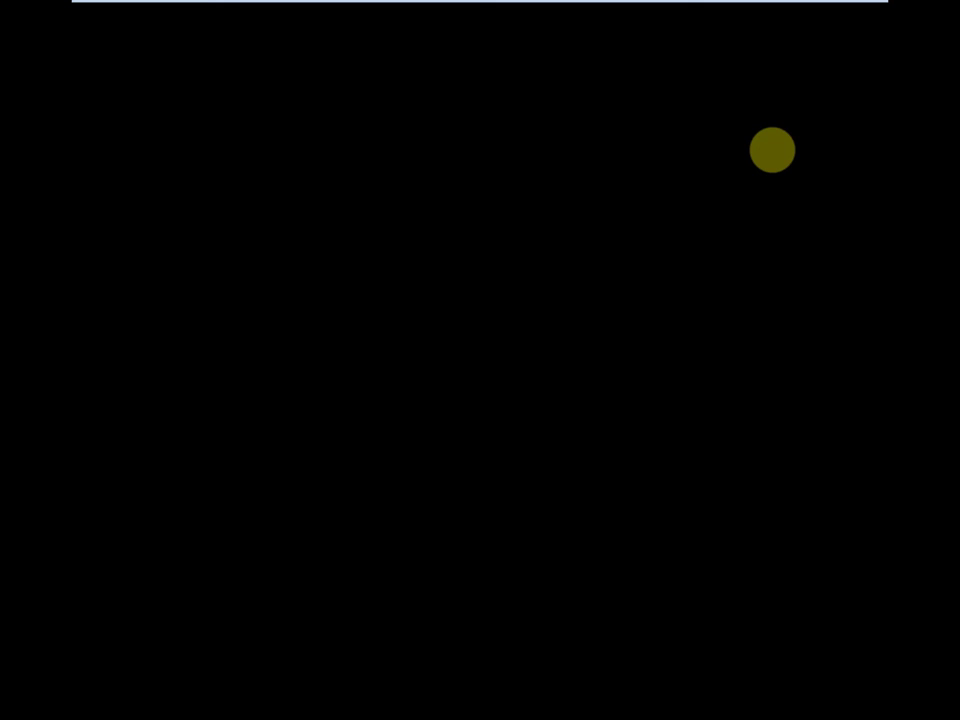
key(ctrl+alt+Delete)
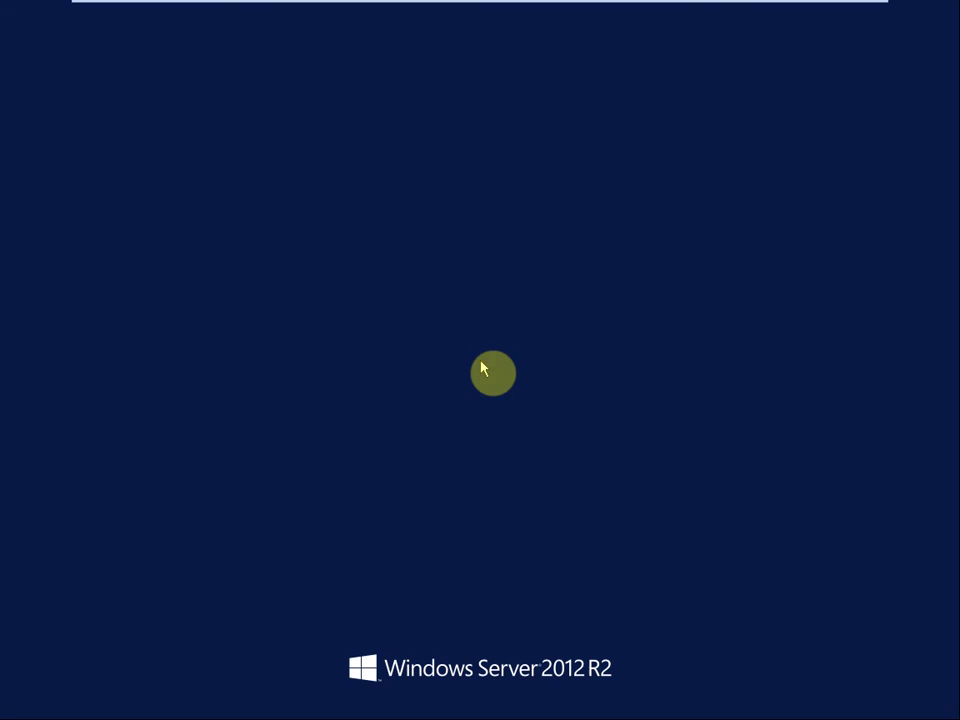
click(601, 276)
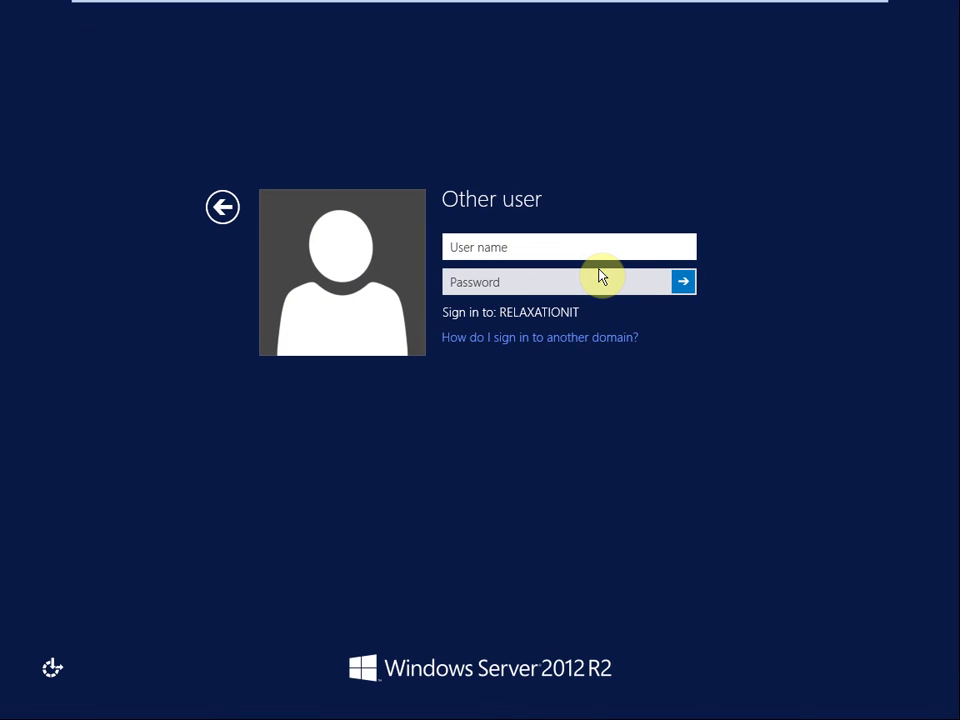
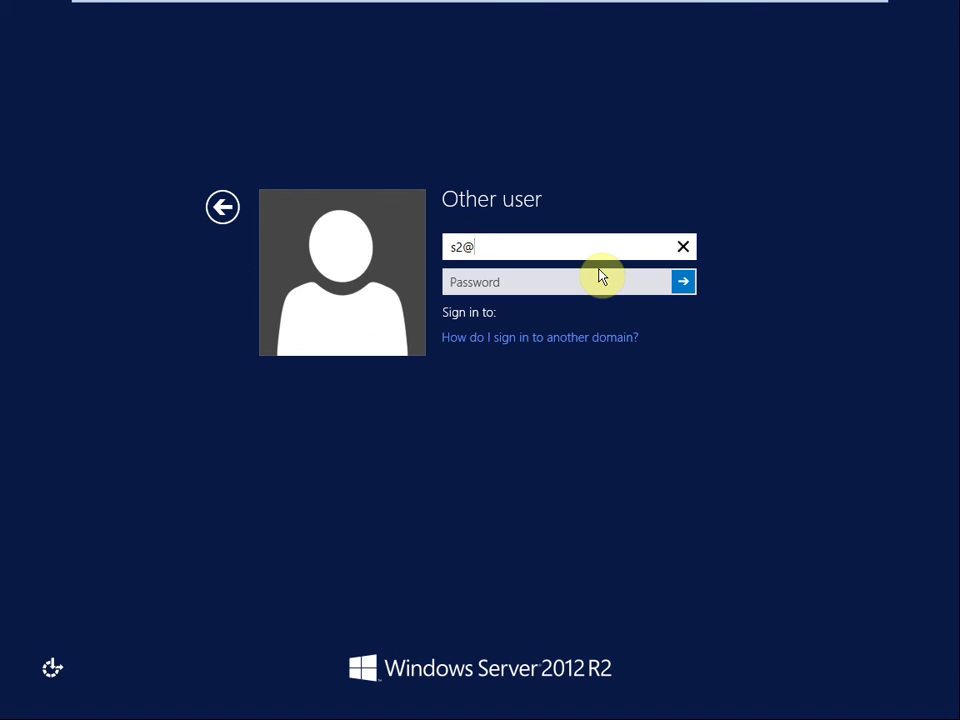
key(Tab)
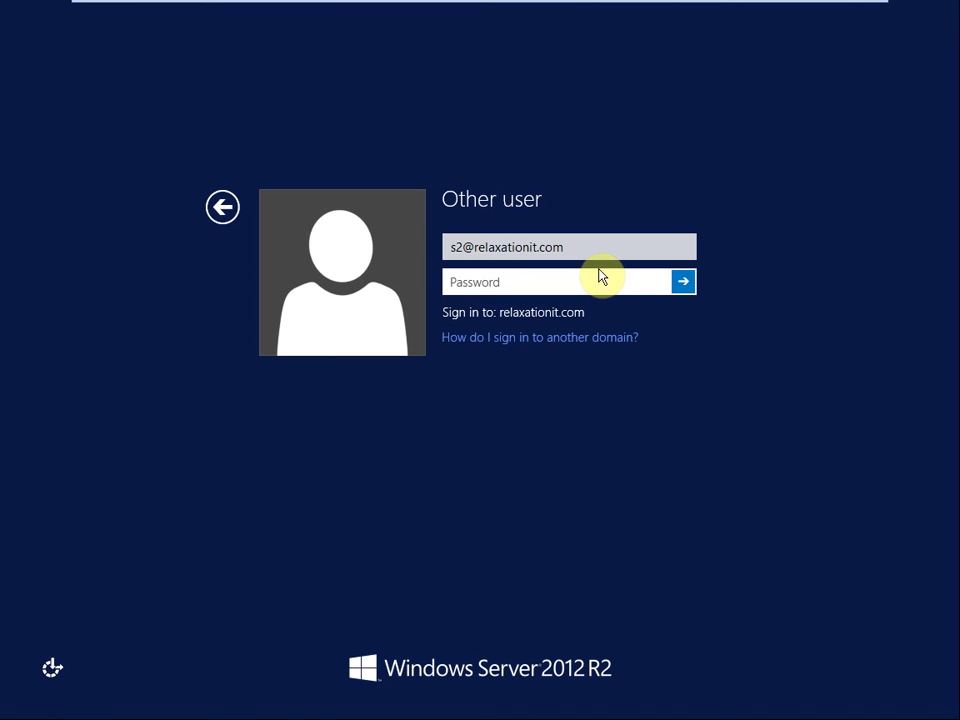
text(•••••)
key(Return)
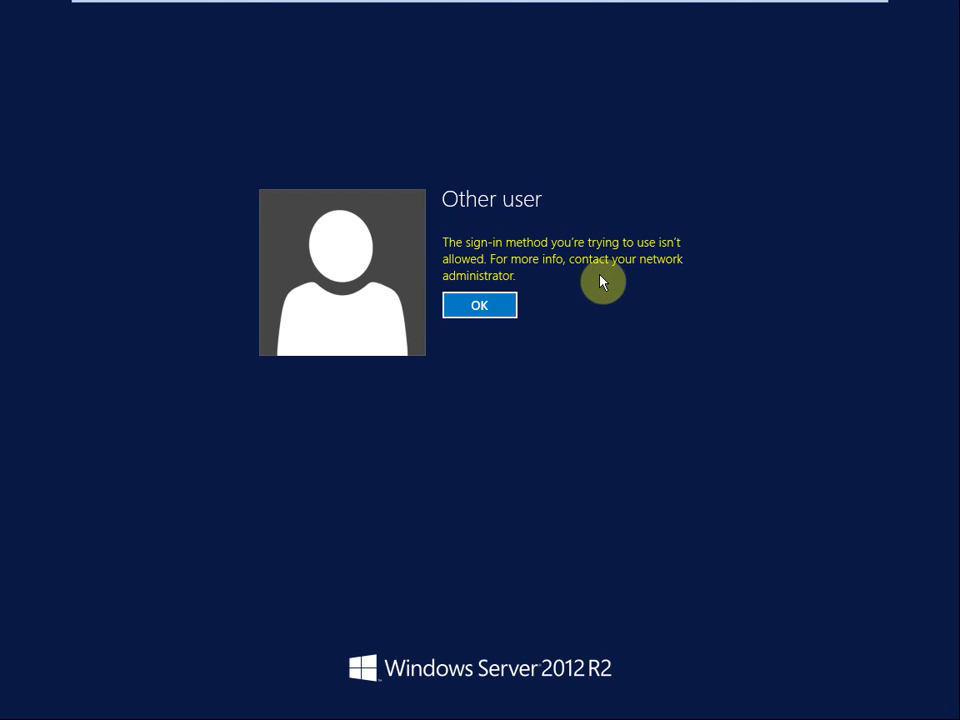
Dismiss the sign-in refusal message and switch to the Active Directory VM
click(517, 308)
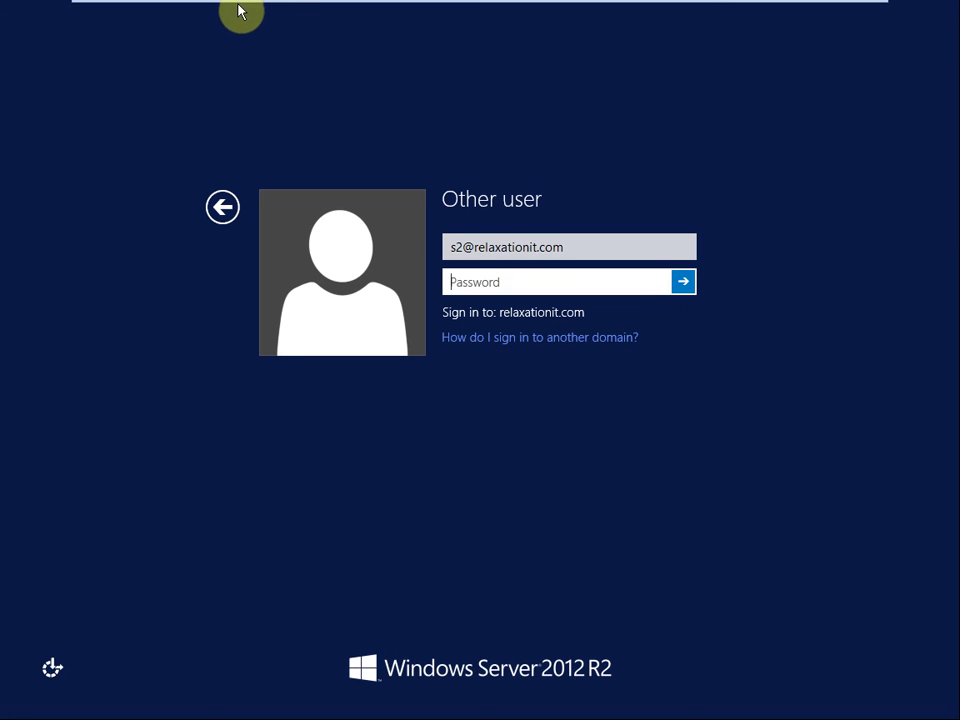
mouse_move(266, 6)
click(203, 9)
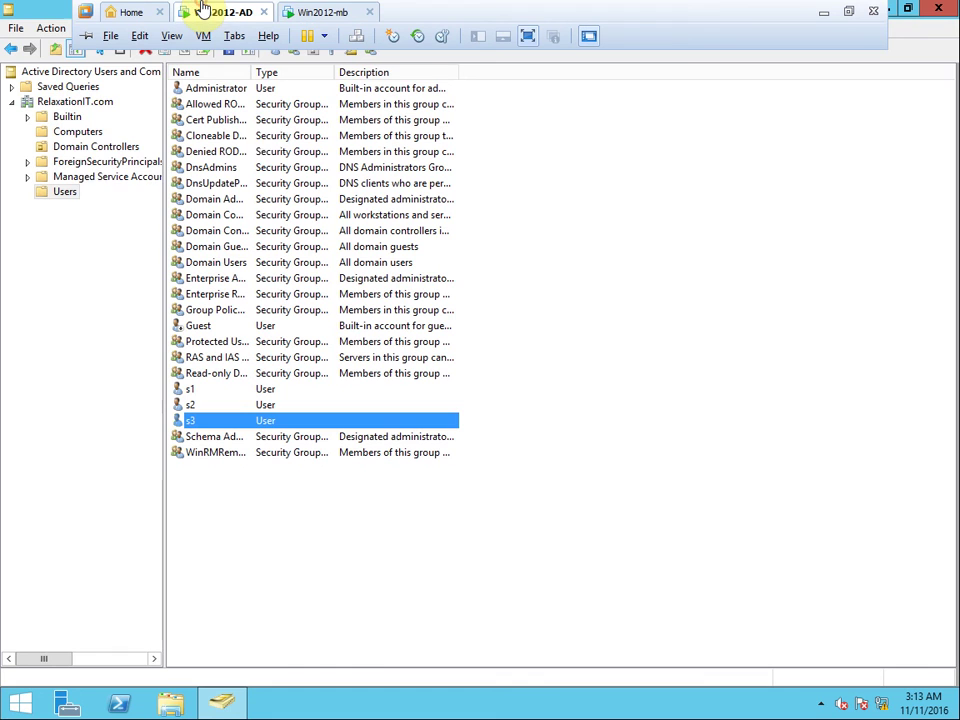
Open RODC-01's properties under Domain Controllers and view its Advanced Password Replication Policy
click(82, 147)
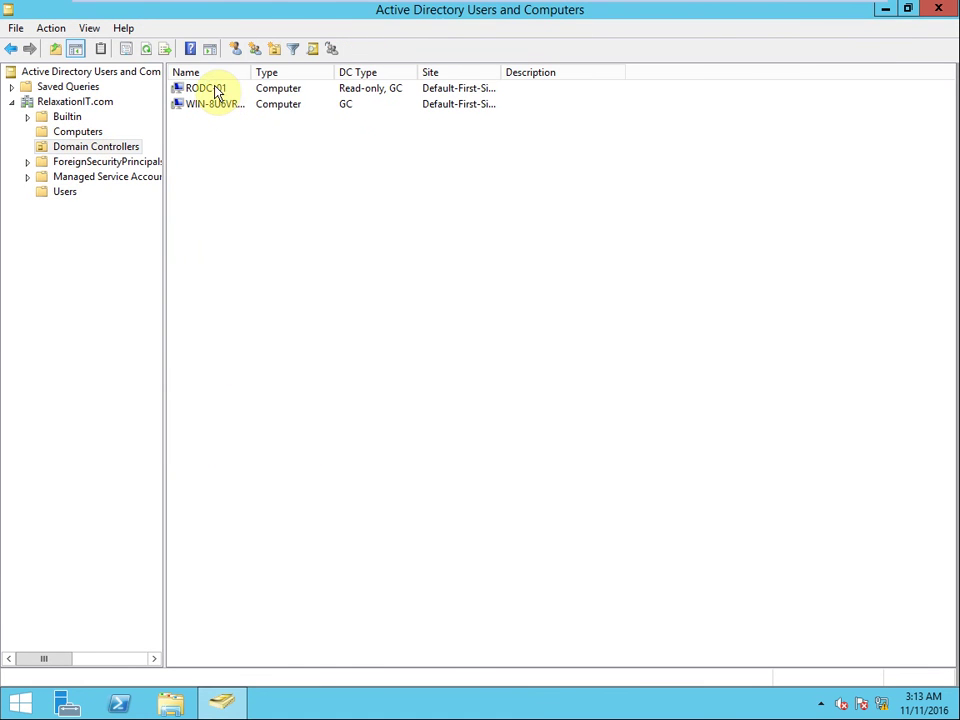
double_click(214, 90)
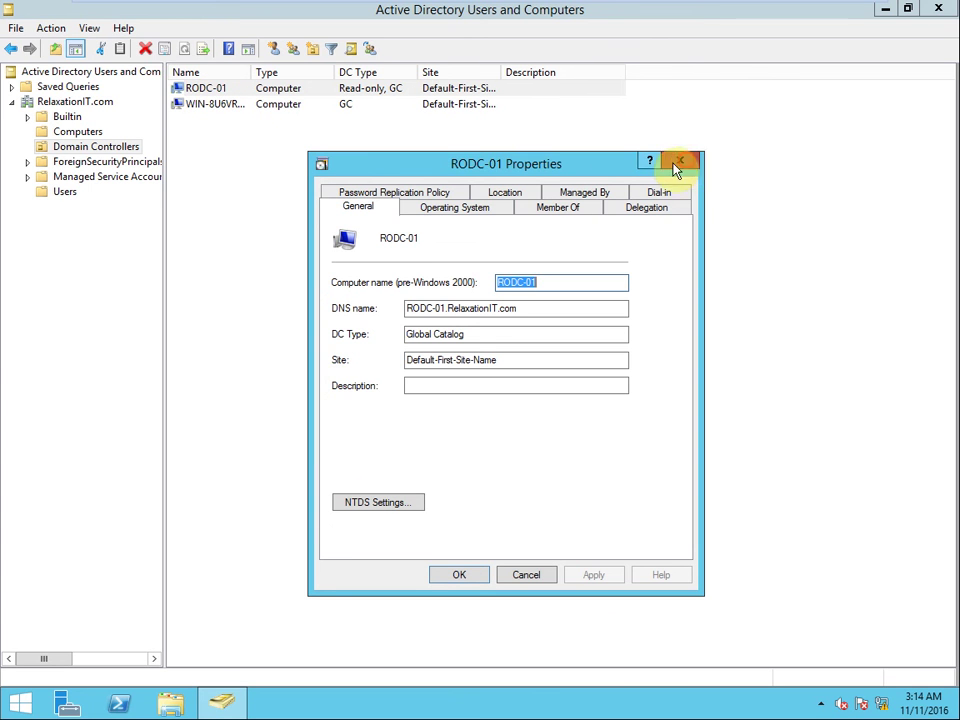
click(684, 162)
right_click(190, 88)
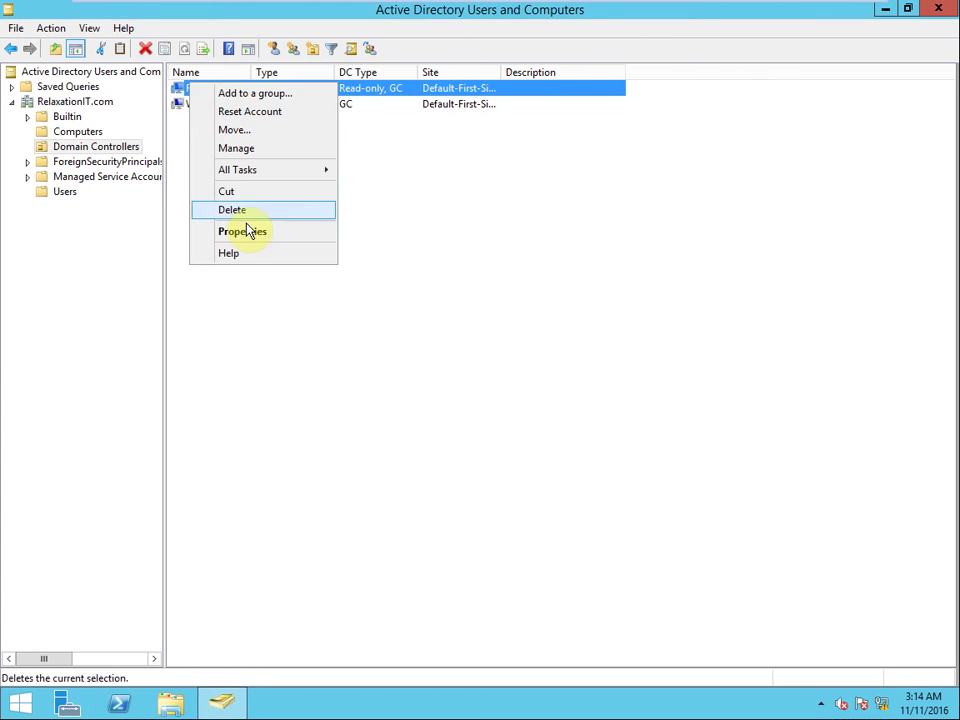
click(251, 231)
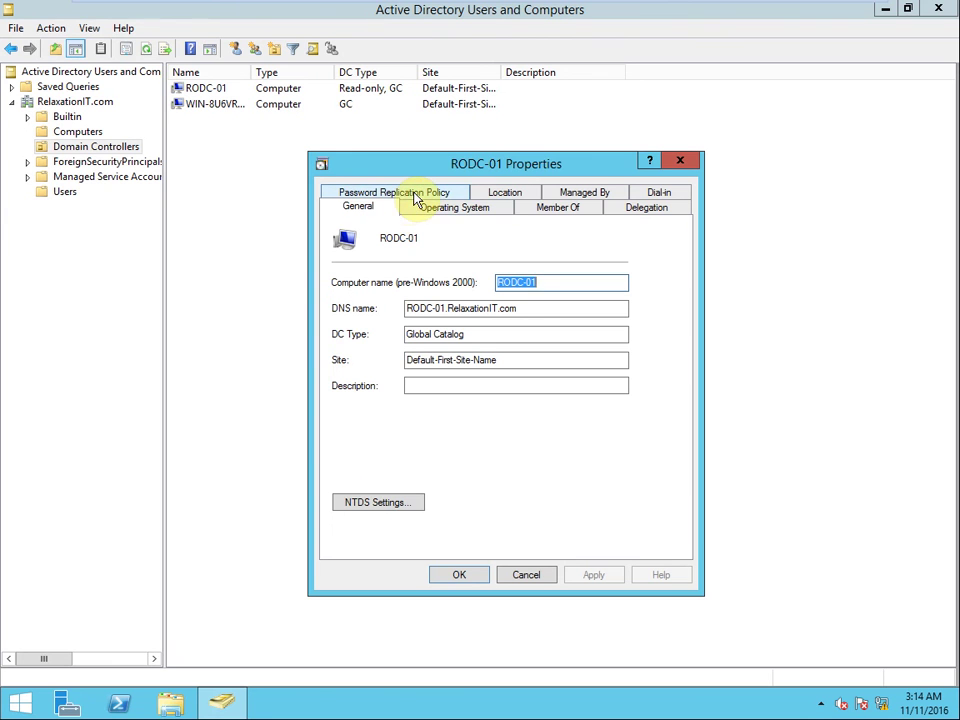
click(356, 191)
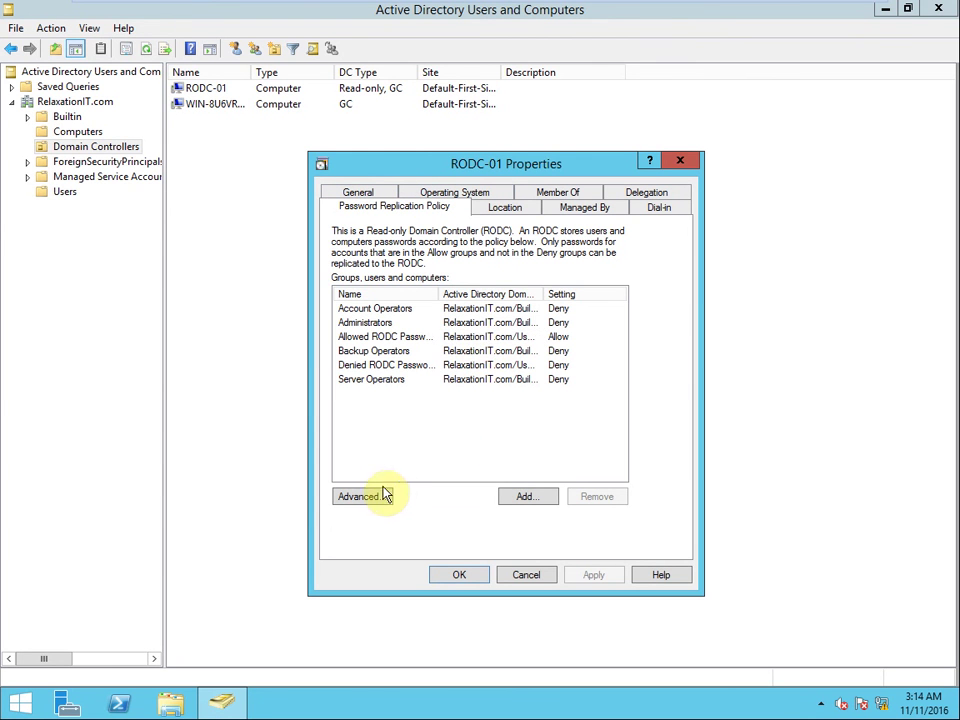
click(378, 496)
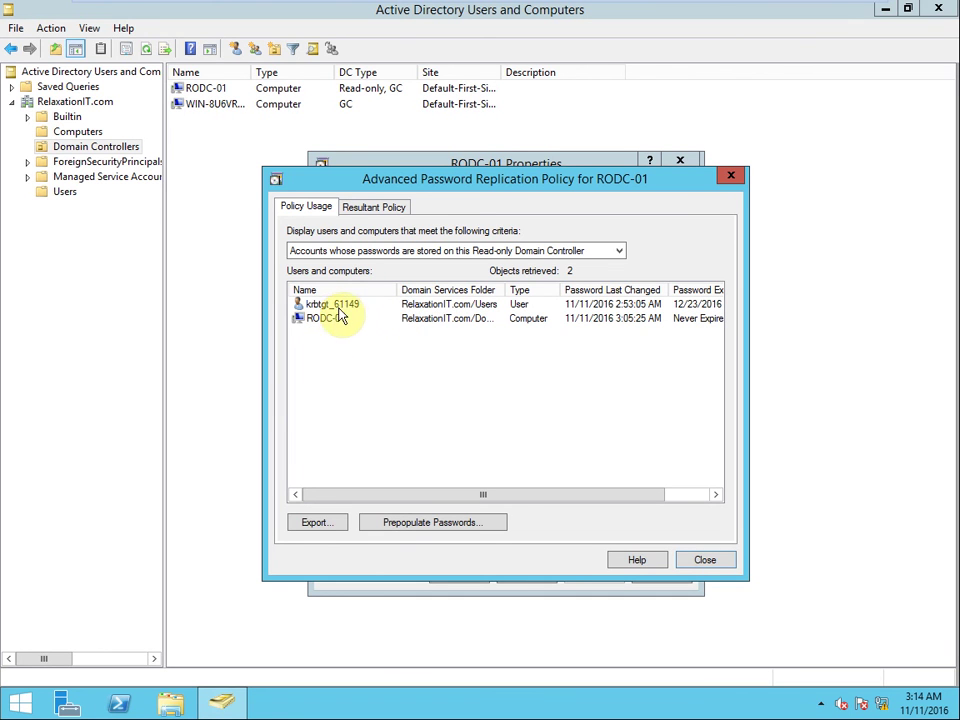
Check the Resultant Policy tab and account criteria list, then close the Advanced window
click(373, 211)
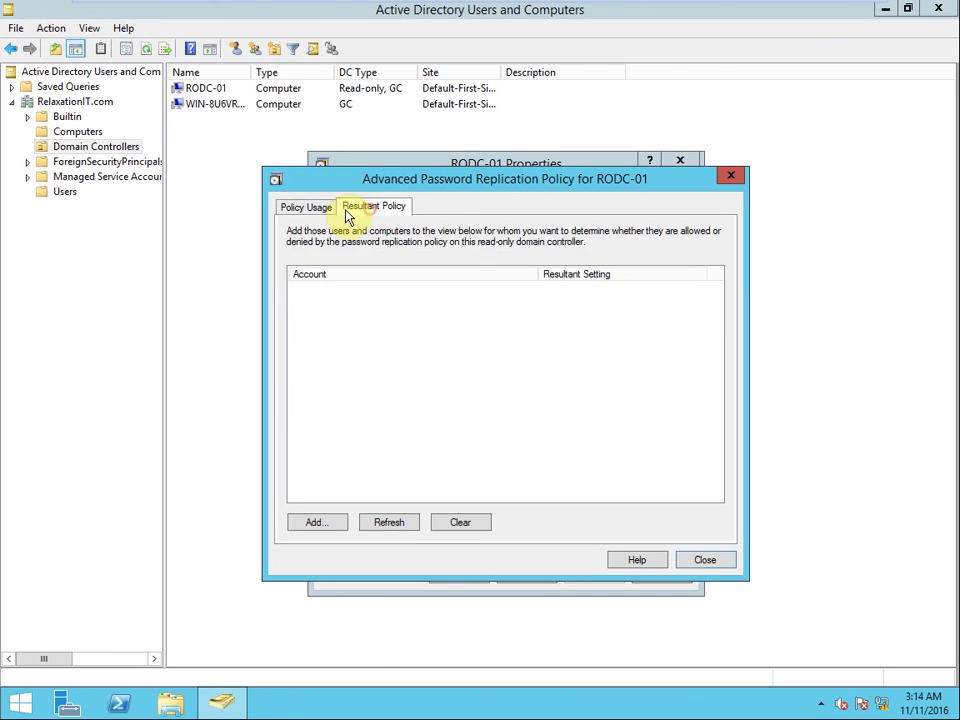
click(303, 213)
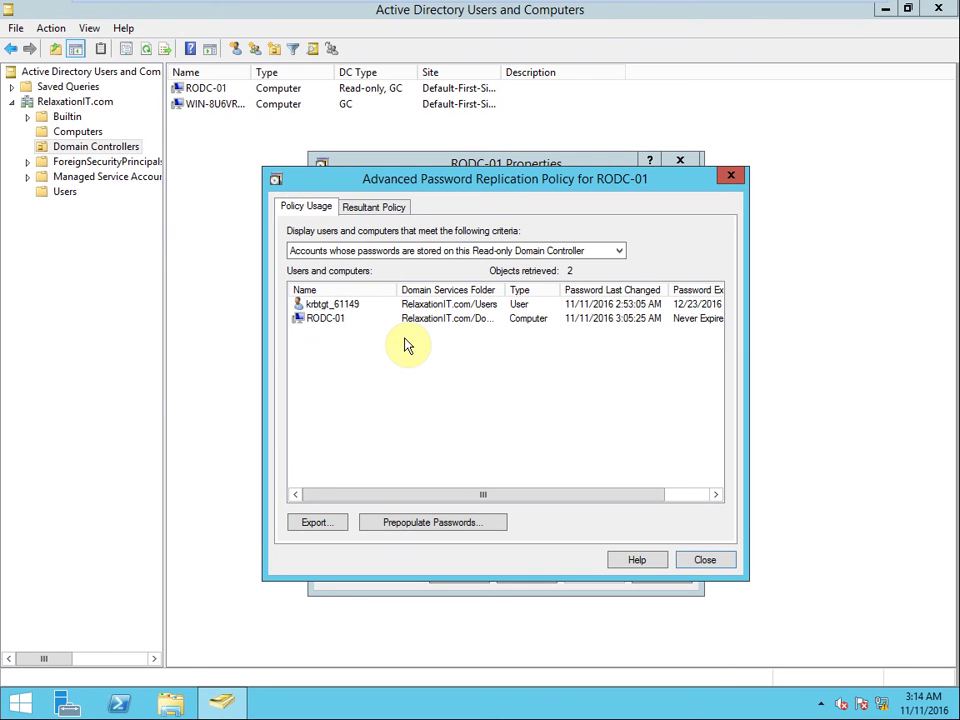
click(619, 251)
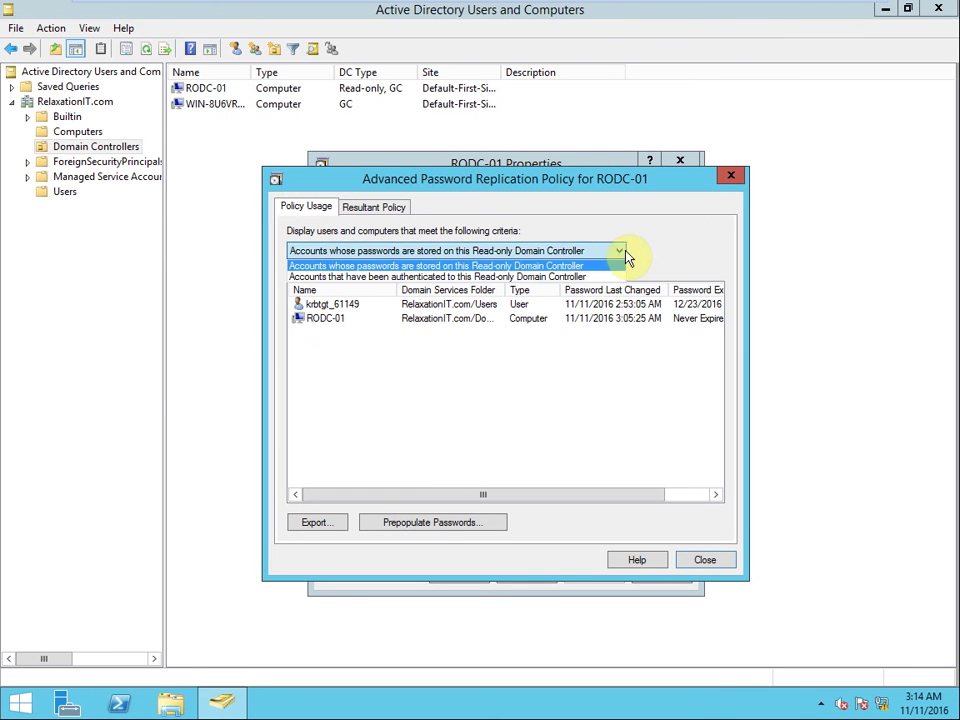
click(618, 423)
click(731, 176)
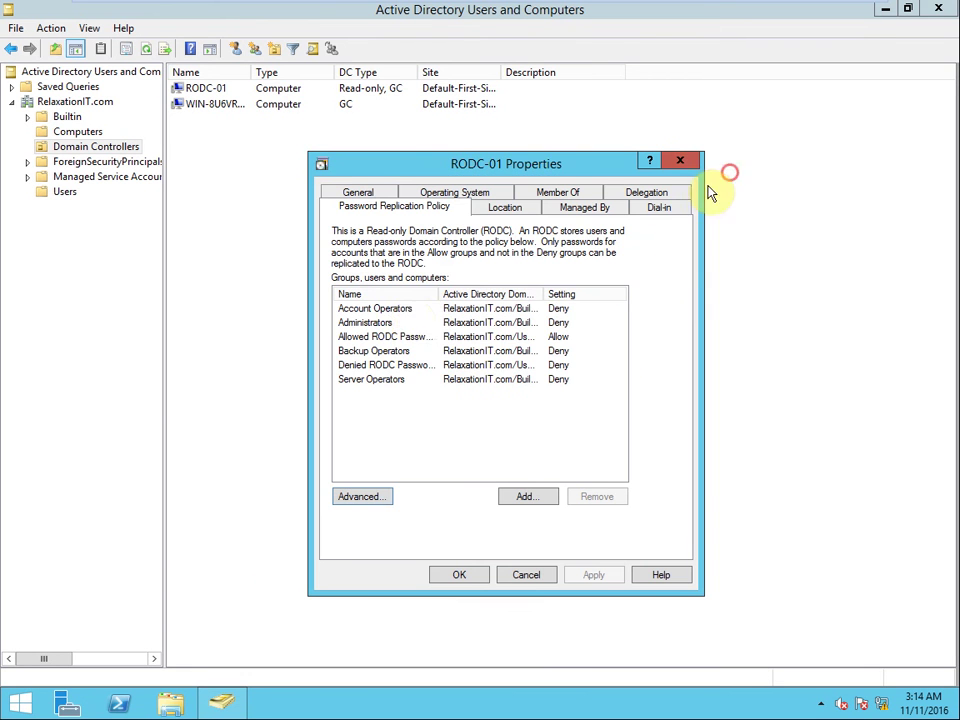
Select Backup Operators, cancel adding accounts, and close RODC-01 Properties without saving
click(400, 351)
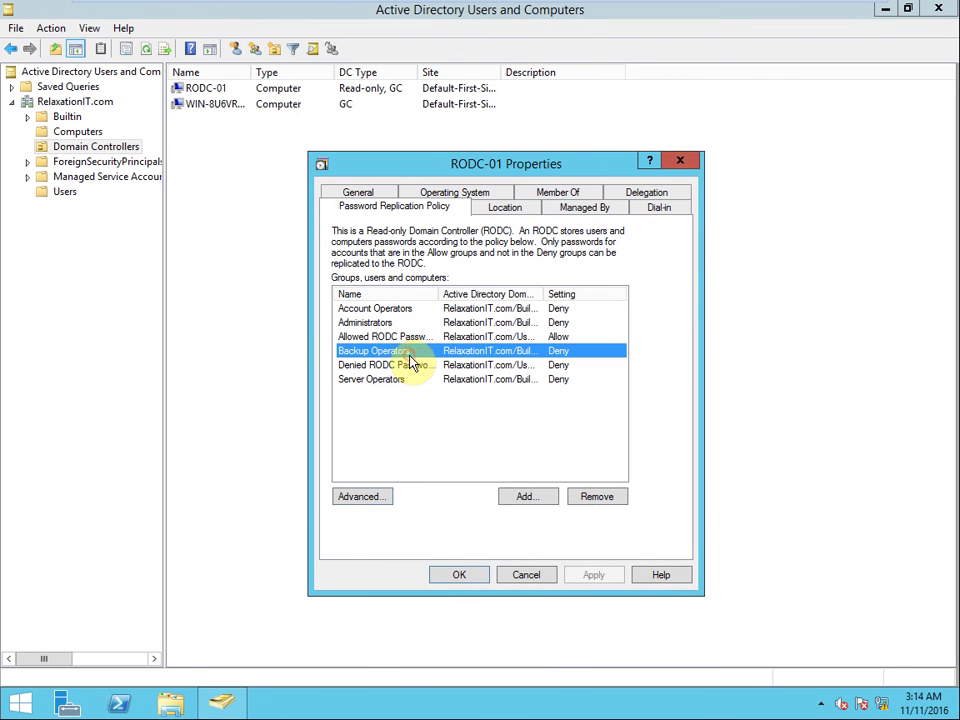
click(520, 498)
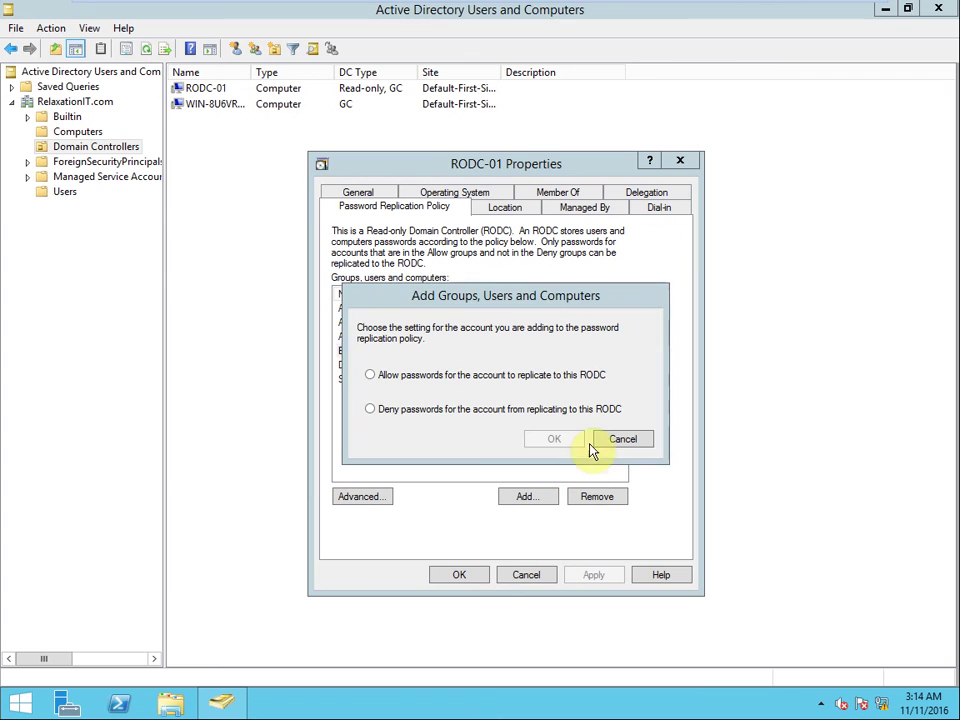
click(620, 441)
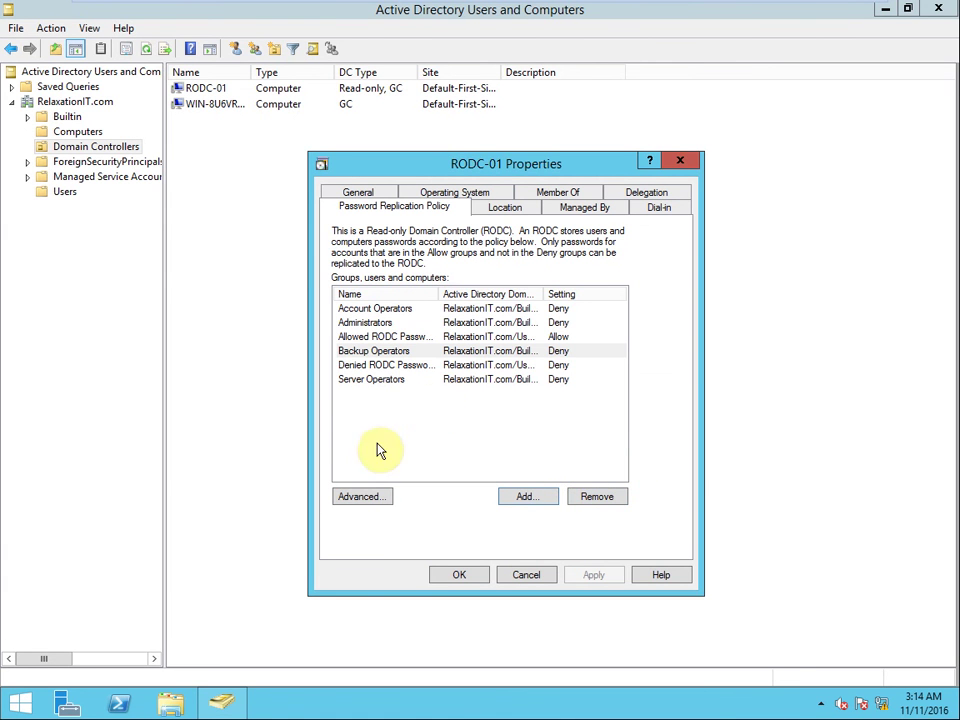
click(363, 500)
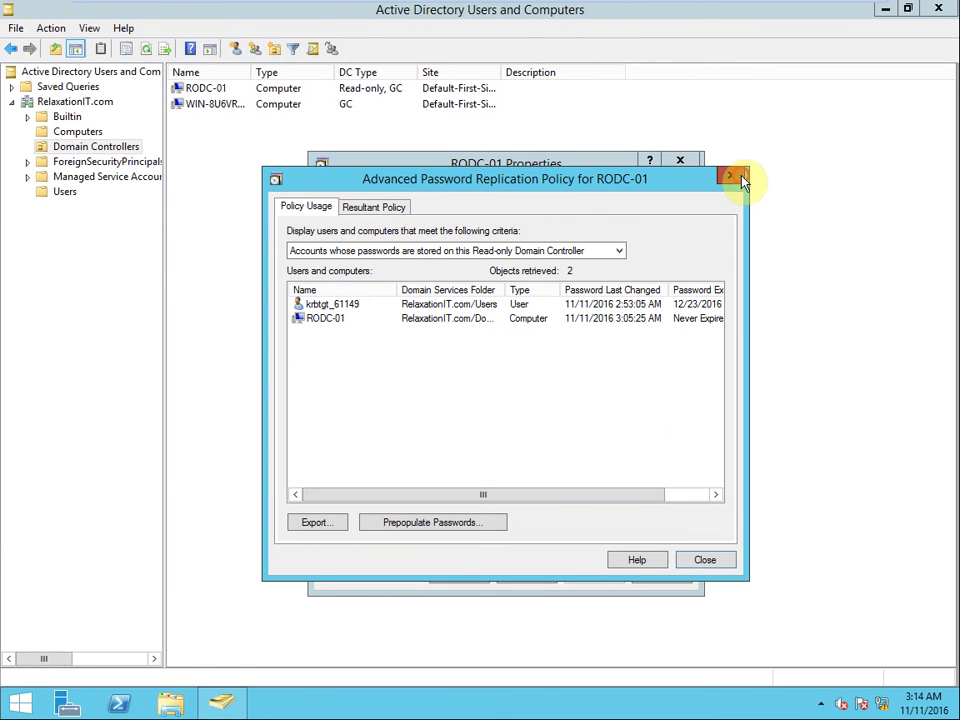
click(731, 176)
click(533, 504)
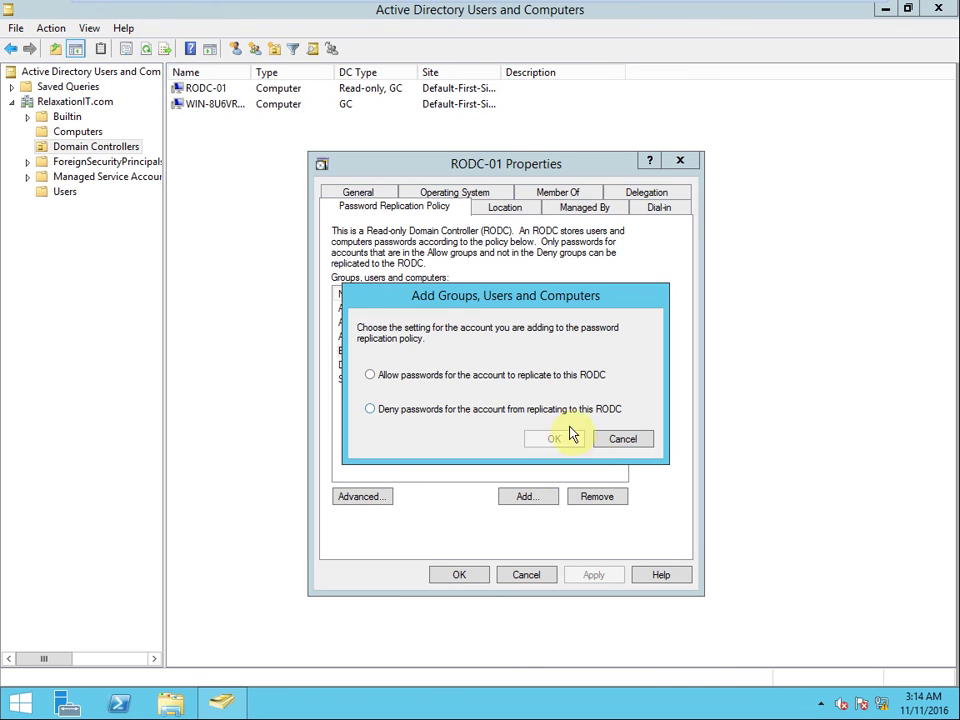
click(622, 440)
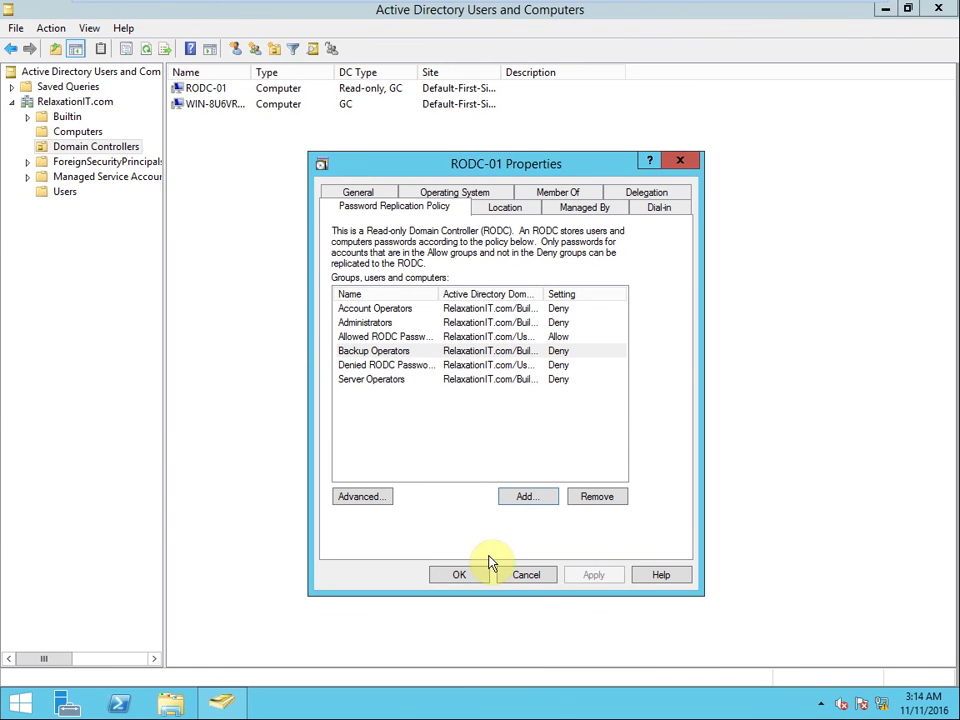
click(524, 574)
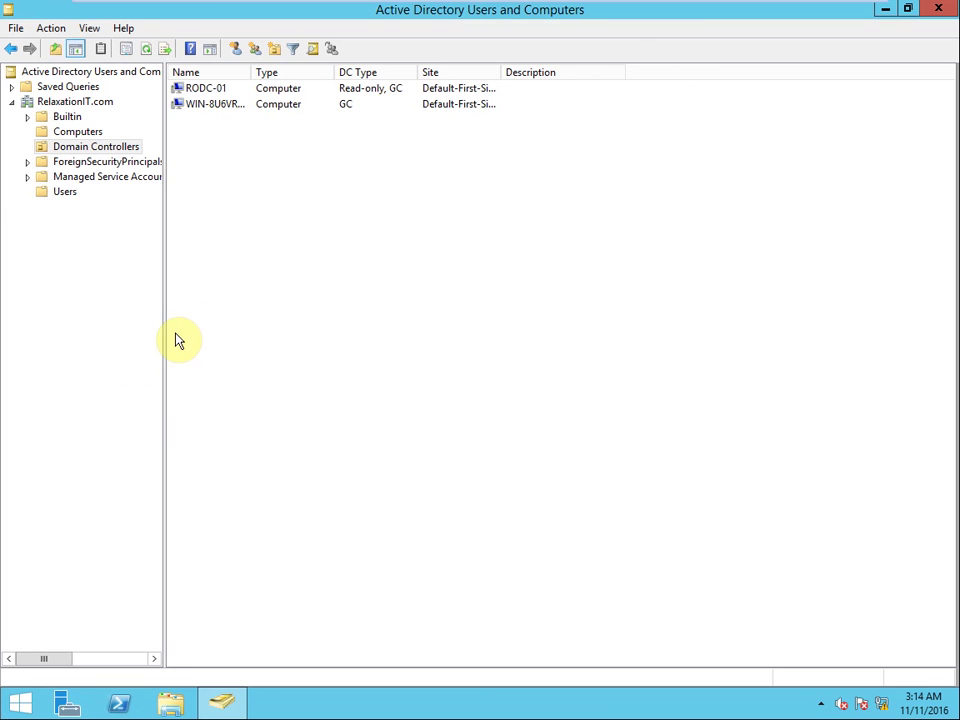